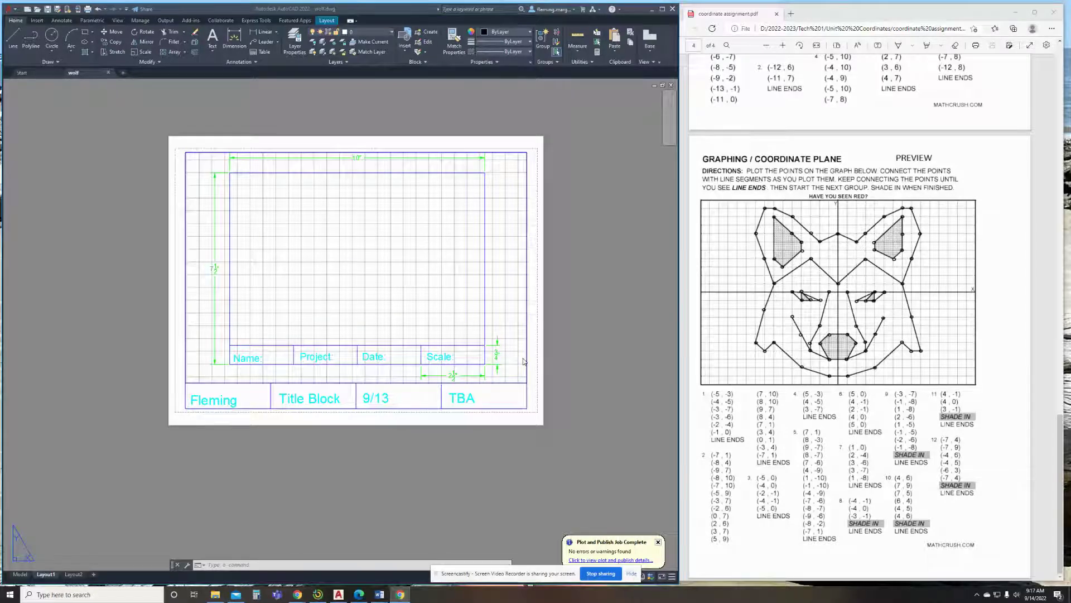
Bring up the wolf coordinate worksheet and scroll through it.
{"action": "left_click", "coordinate": [924, 372]}
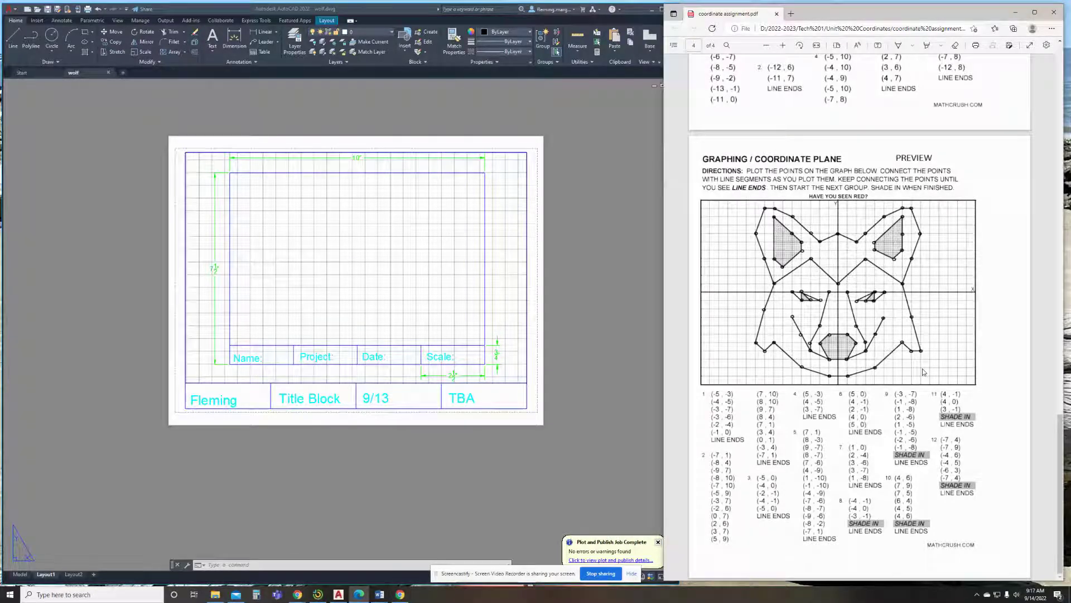
{"action": "left_click_drag", "start_coordinate": [448, 575], "coordinate": [789, 558]}
{"action": "scroll", "coordinate": [807, 441], "scroll_direction": "up", "scroll_amount": 15}
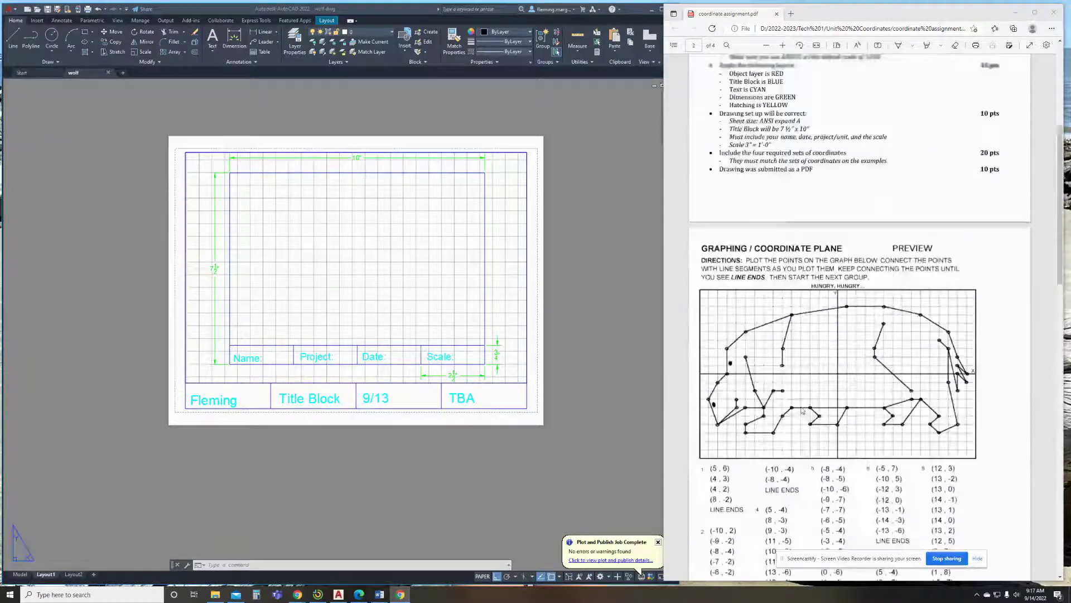
{"action": "scroll", "coordinate": [802, 410], "scroll_direction": "up", "scroll_amount": 4}
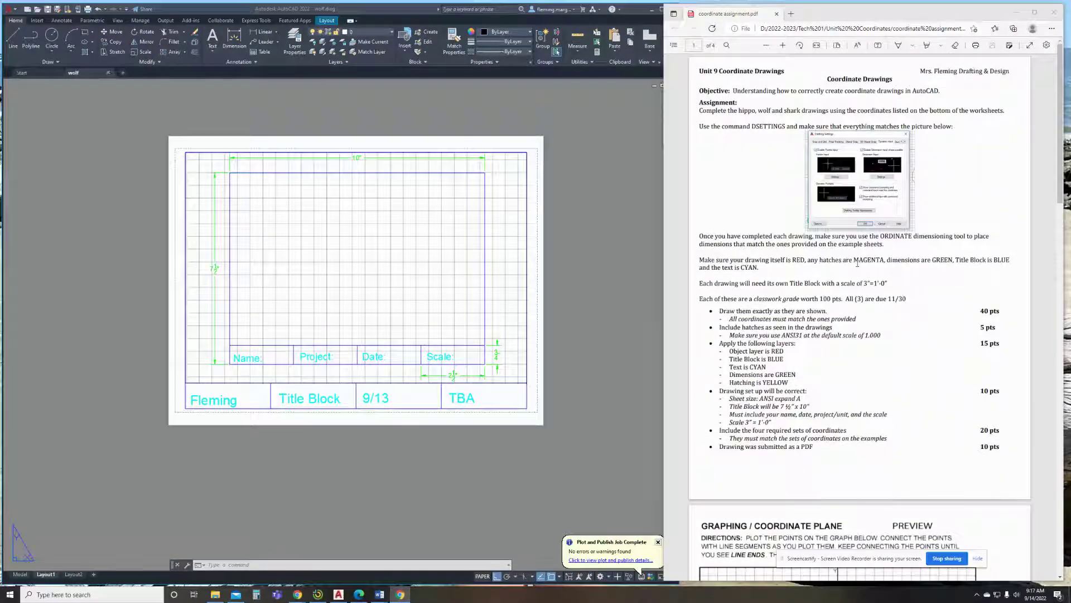
{"action": "scroll", "coordinate": [858, 263], "scroll_direction": "down", "scroll_amount": 12}
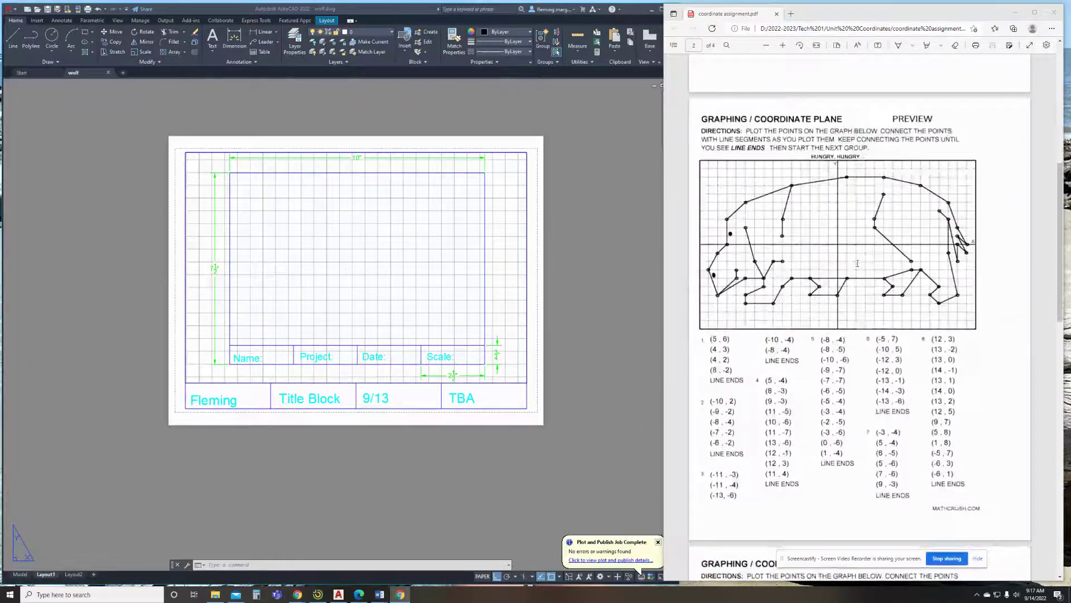
{"action": "scroll", "coordinate": [857, 263], "scroll_direction": "down", "scroll_amount": 15}
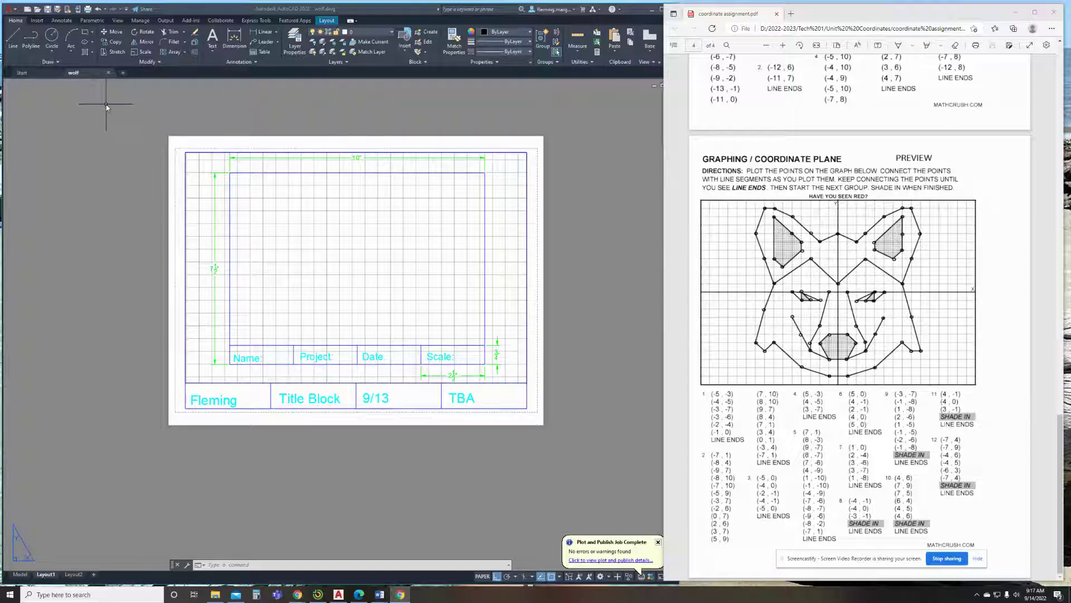
Begin saving the drawing under a new name, then cancel the save.
{"action": "left_click", "coordinate": [19, 10]}
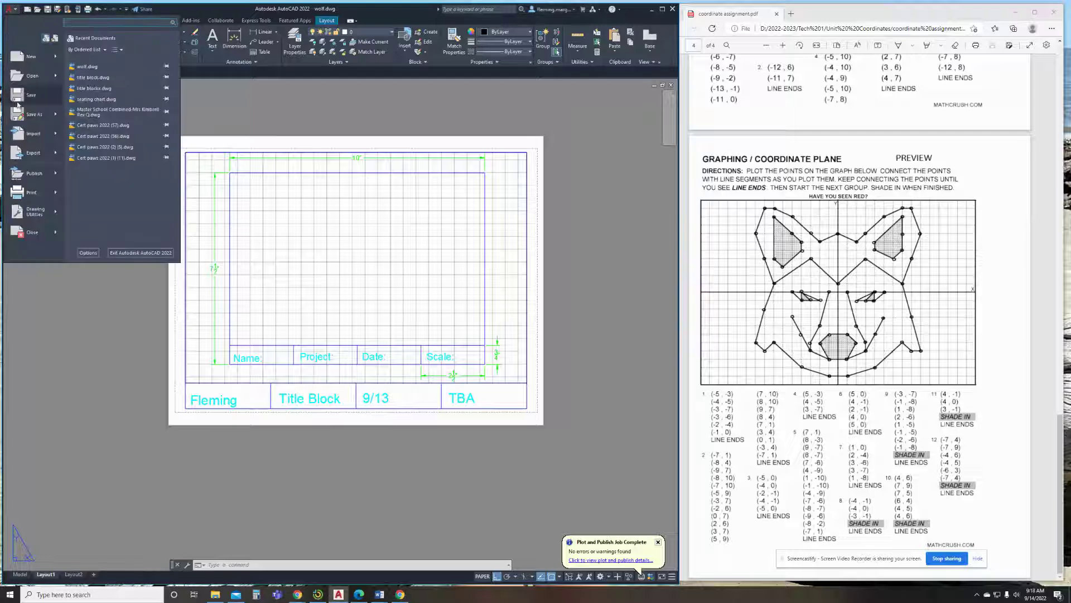
{"action": "left_click", "coordinate": [39, 115]}
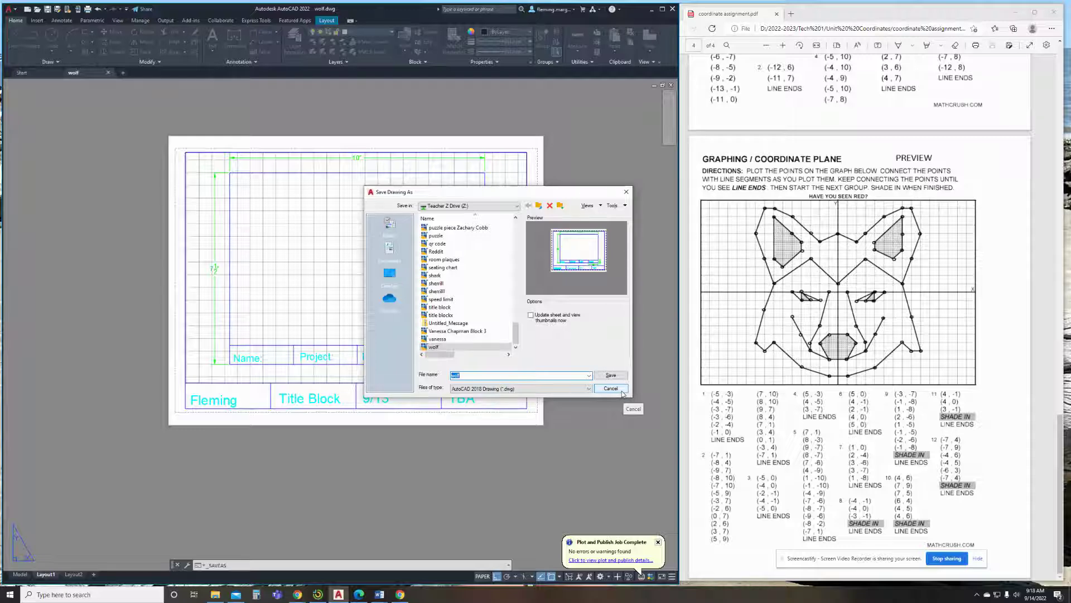
{"action": "left_click", "coordinate": [611, 388]}
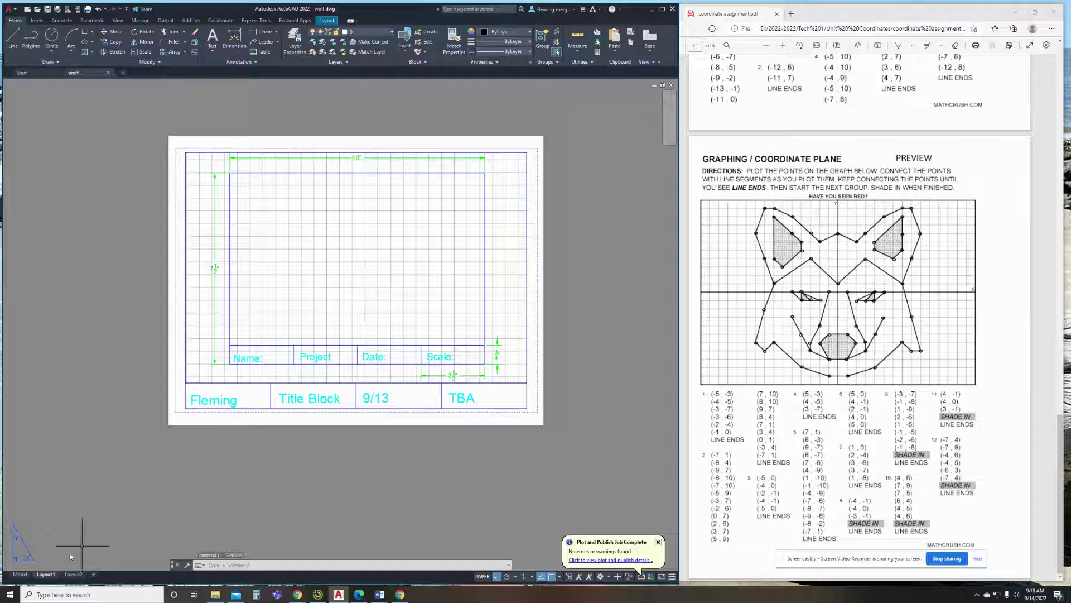
In model space, select the title block's 16 objects and erase them.
{"action": "left_click", "coordinate": [21, 575]}
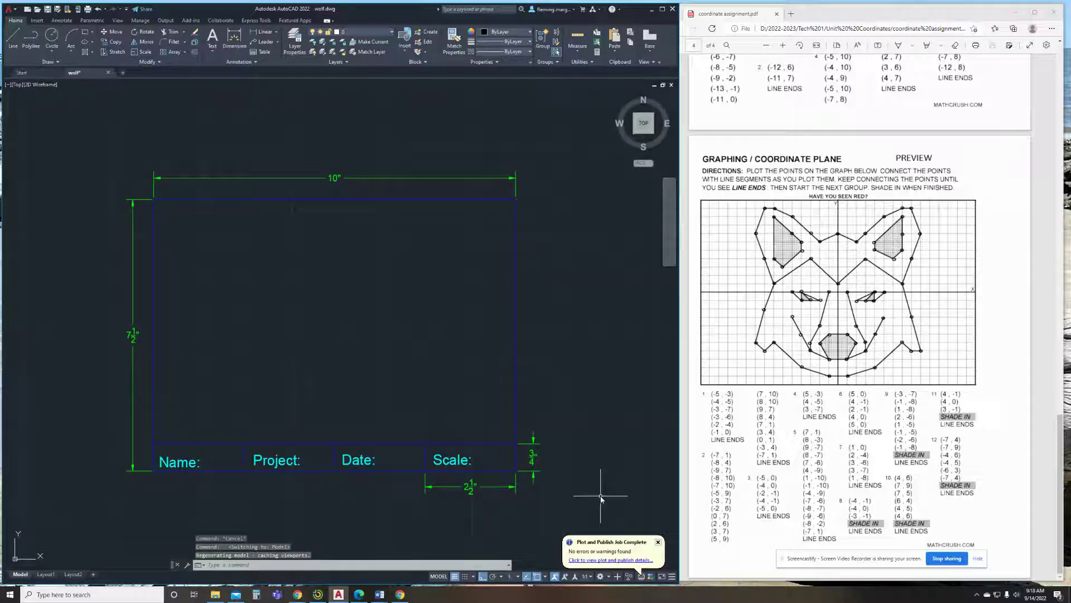
{"action": "left_click", "coordinate": [601, 489]}
{"action": "left_click", "coordinate": [89, 132]}
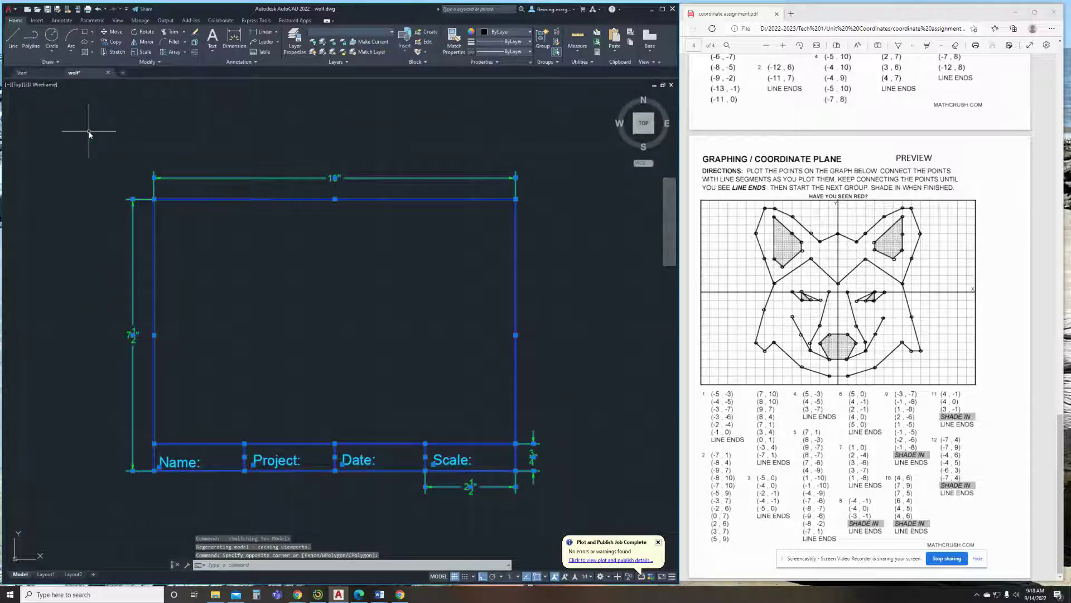
{"action": "key", "text": "Delete"}
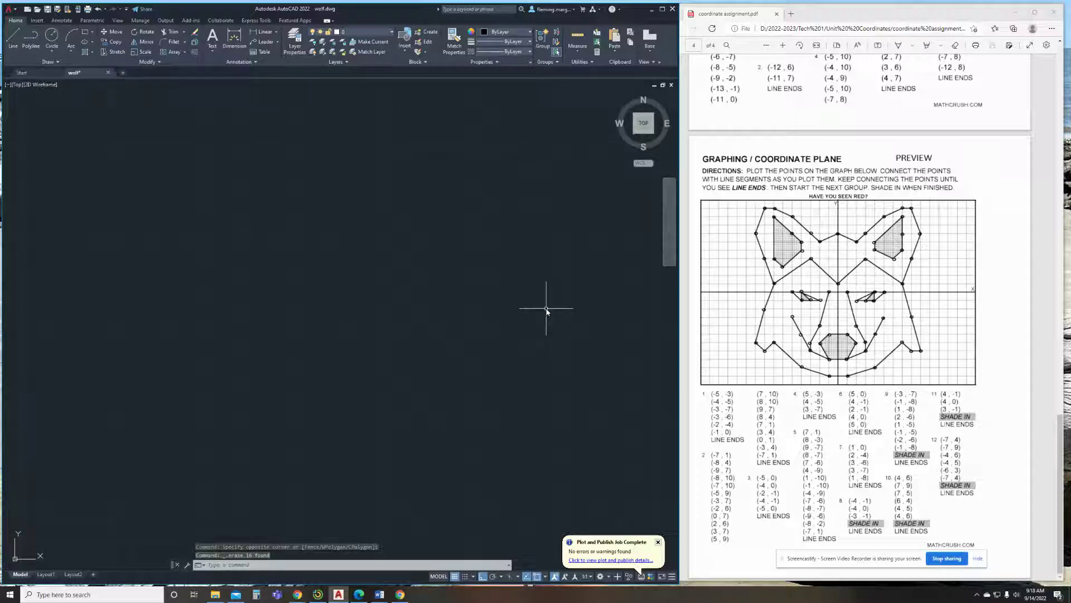
Set Dynamic Input pointer input to absolute coordinates via OSNAP drafting settings.
{"action": "type", "text": "osnap"}
{"action": "key", "text": "Return"}
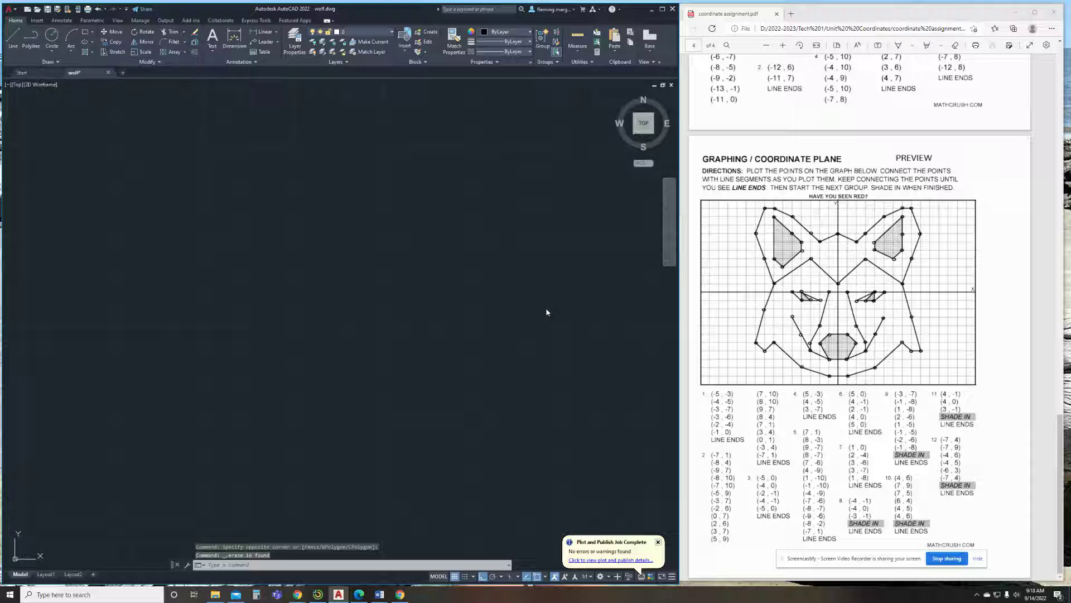
{"action": "left_click", "coordinate": [453, 197]}
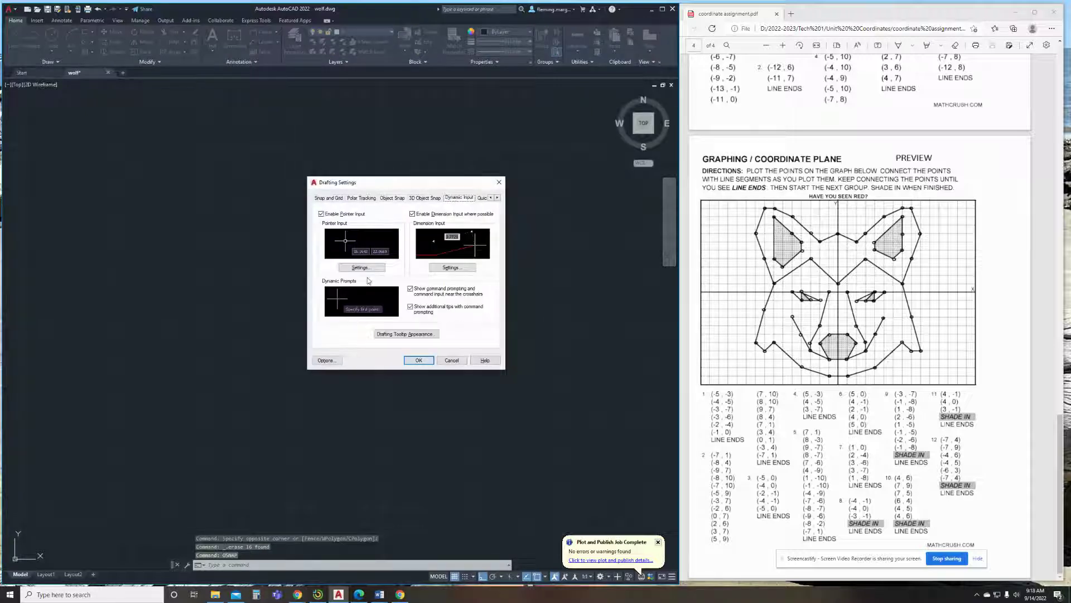
{"action": "left_click", "coordinate": [366, 269]}
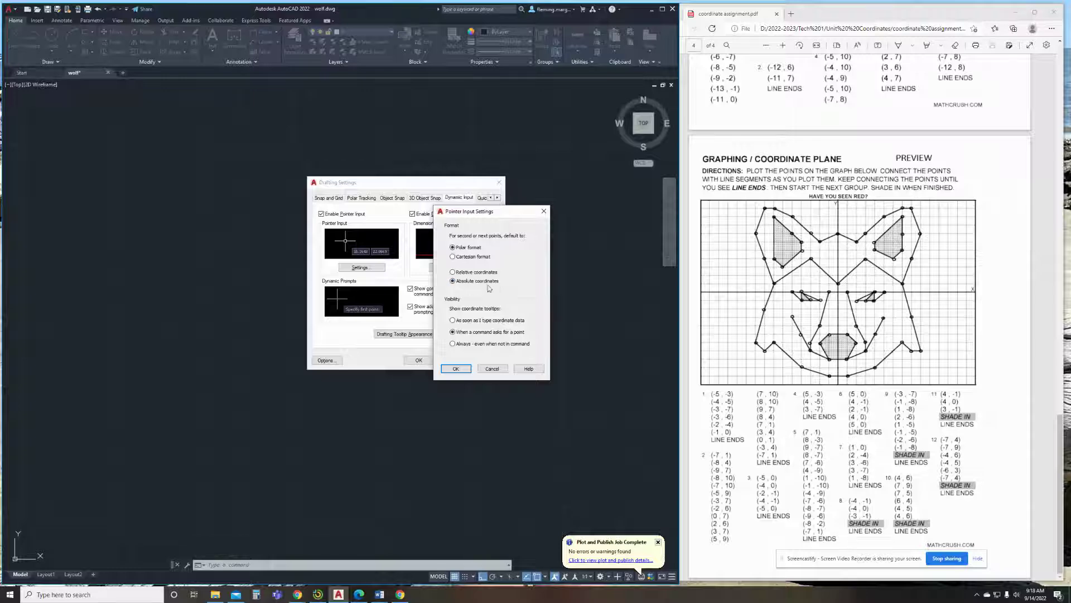
{"action": "left_click", "coordinate": [463, 369]}
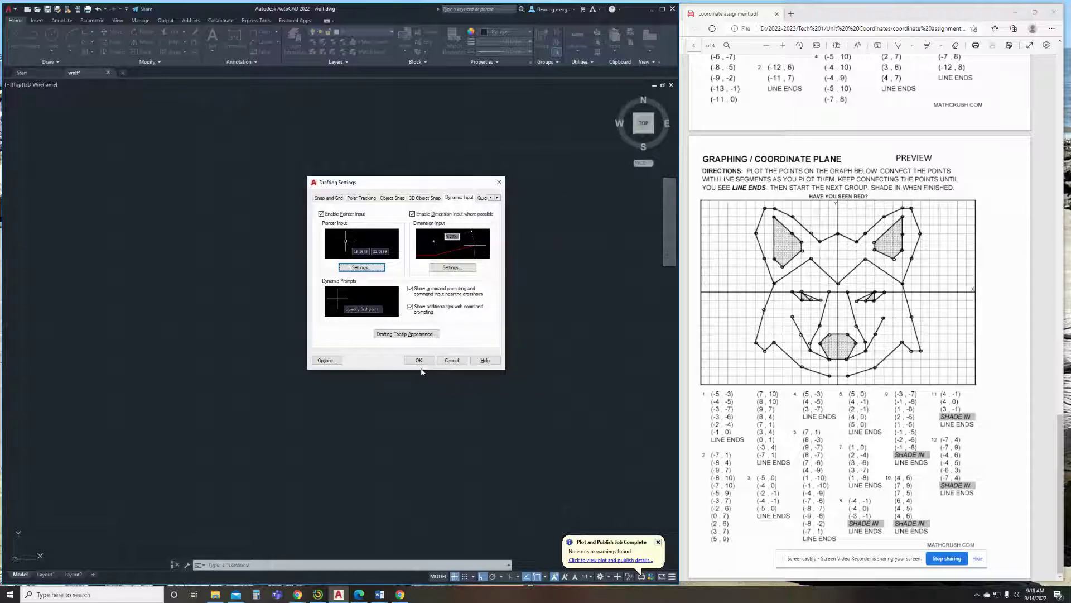
{"action": "left_click", "coordinate": [423, 362]}
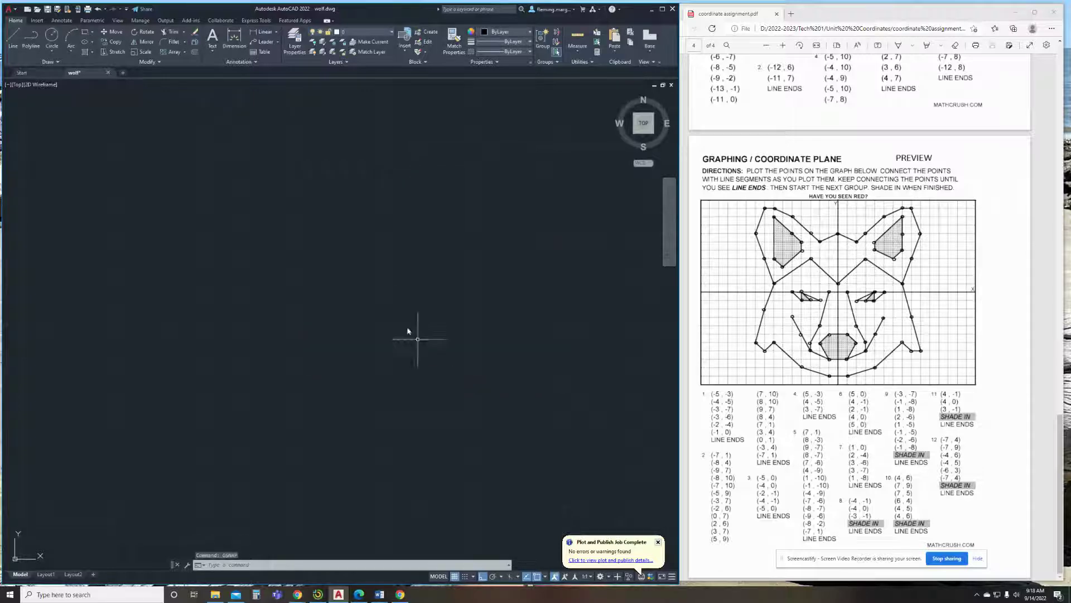
Start a line at -5,-3 and turn Ortho off with F8.
{"action": "left_click", "coordinate": [13, 38]}
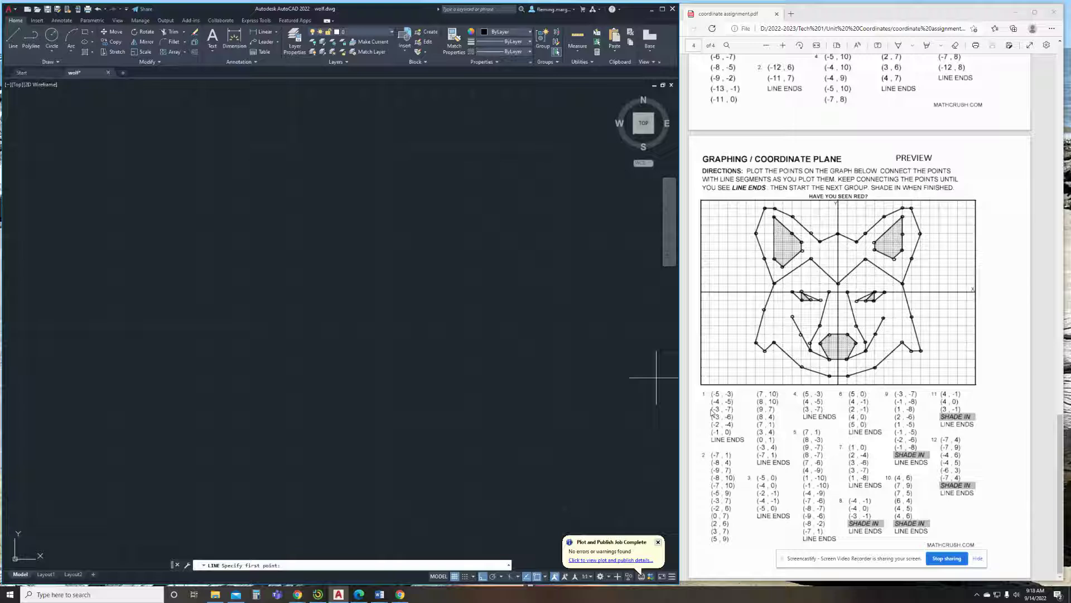
{"action": "type", "text": "-5,-"}
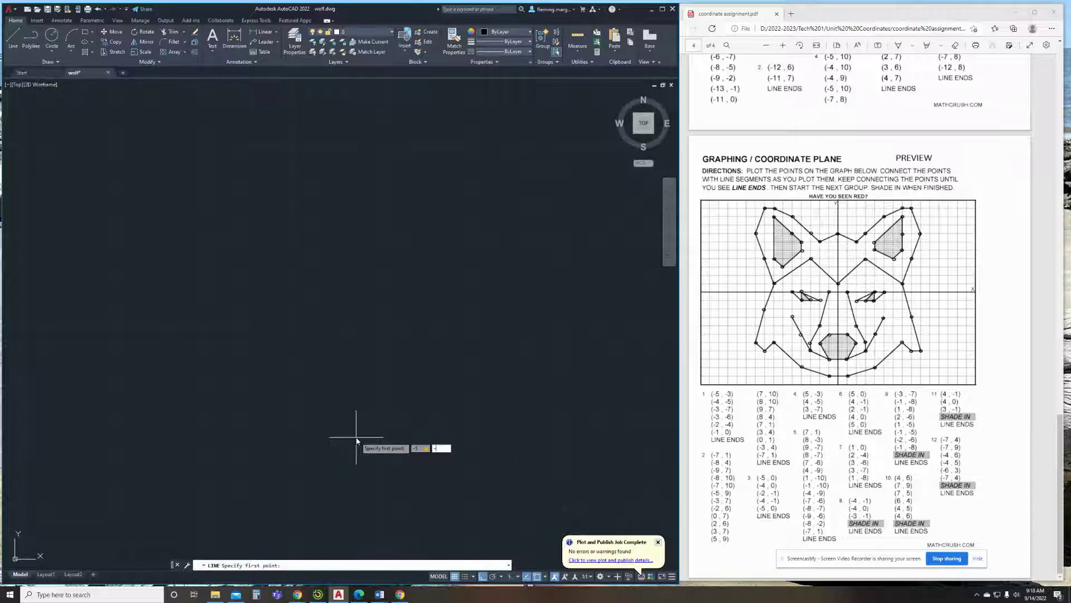
{"action": "type", "text": "3"}
{"action": "key", "text": "Return"}
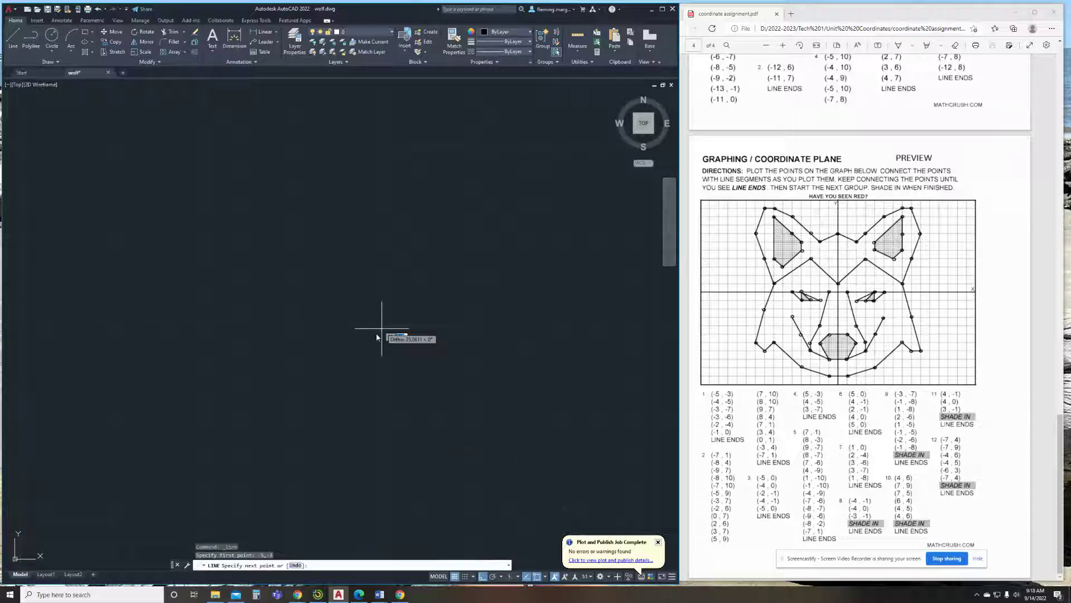
{"action": "scroll", "coordinate": [257, 340], "scroll_direction": "down", "scroll_amount": 3}
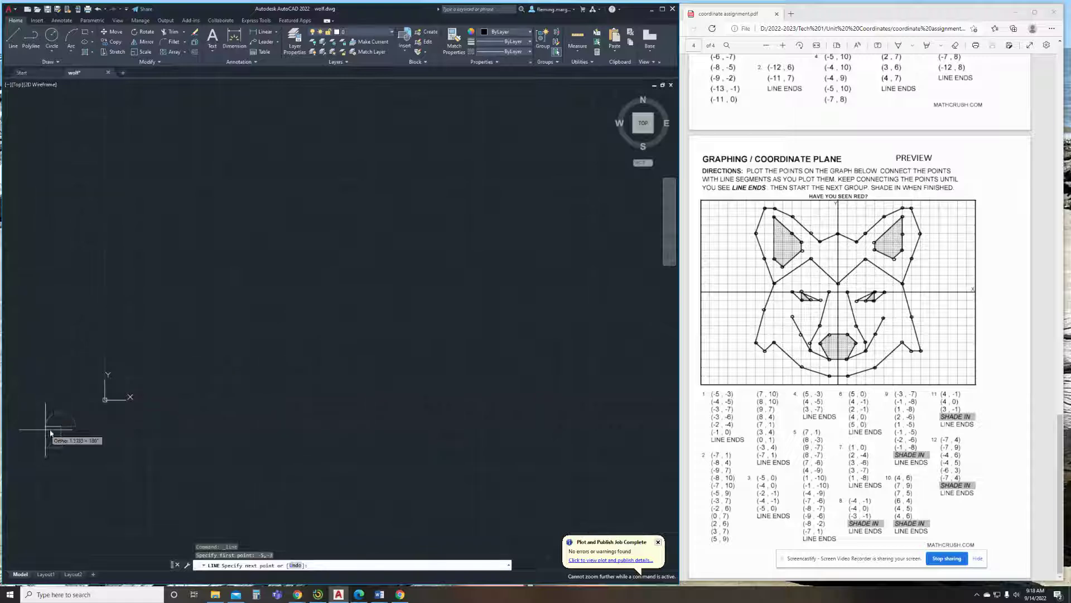
{"action": "scroll", "coordinate": [94, 413], "scroll_direction": "up", "scroll_amount": 6}
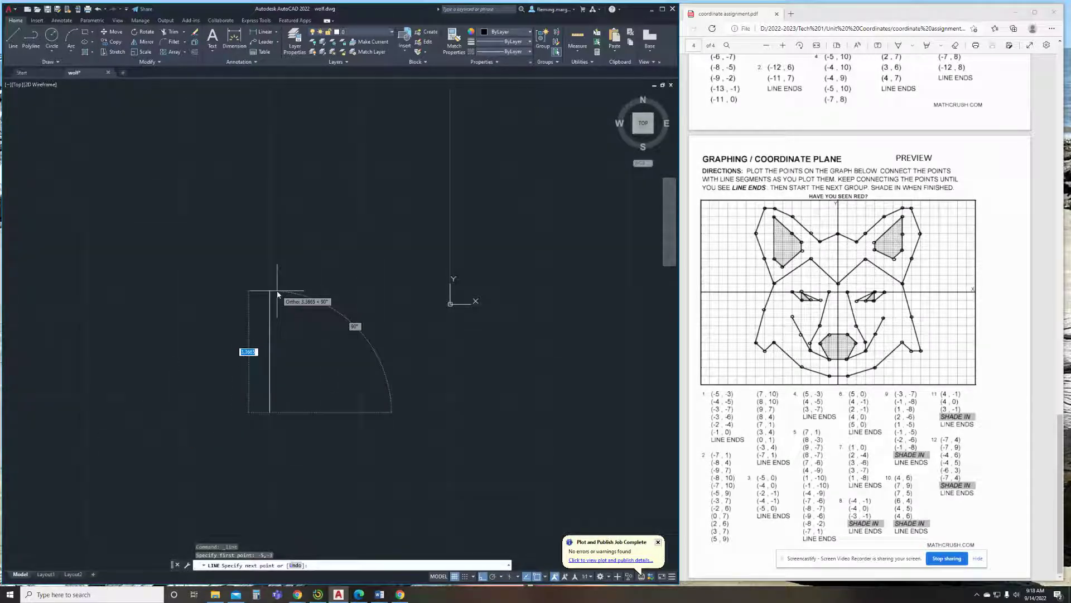
{"action": "key", "text": "F8"}
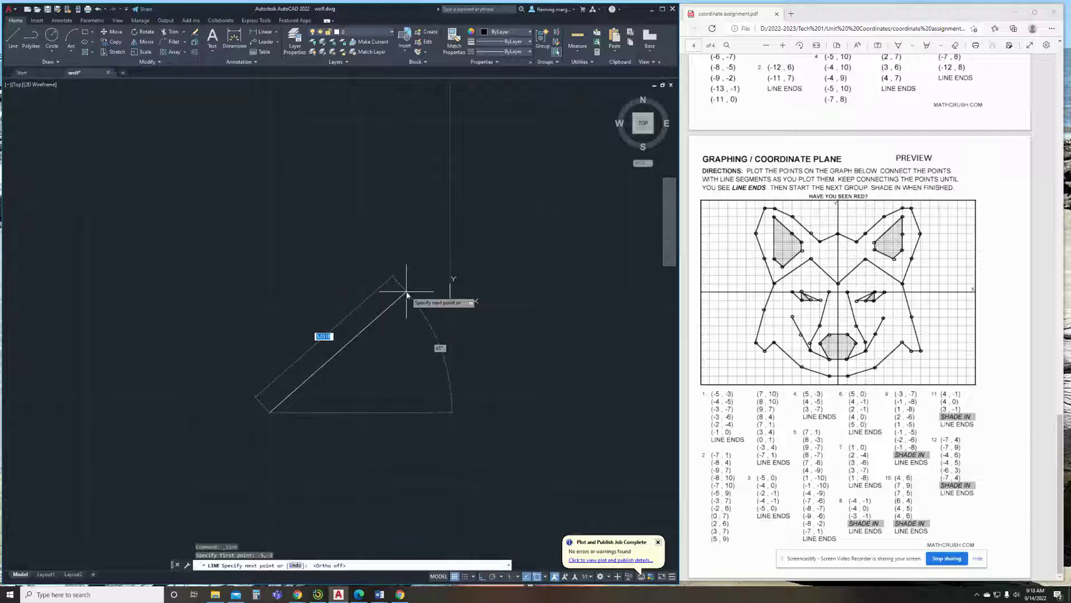
Continue the V-shaped chain through -4,-5, 3,-7, -3,-6, -2,-4 and -1,0, then end it.
{"action": "type", "text": "-"}
{"action": "type", "text": "4,"}
{"action": "type", "text": "-5"}
{"action": "key", "text": "Return"}
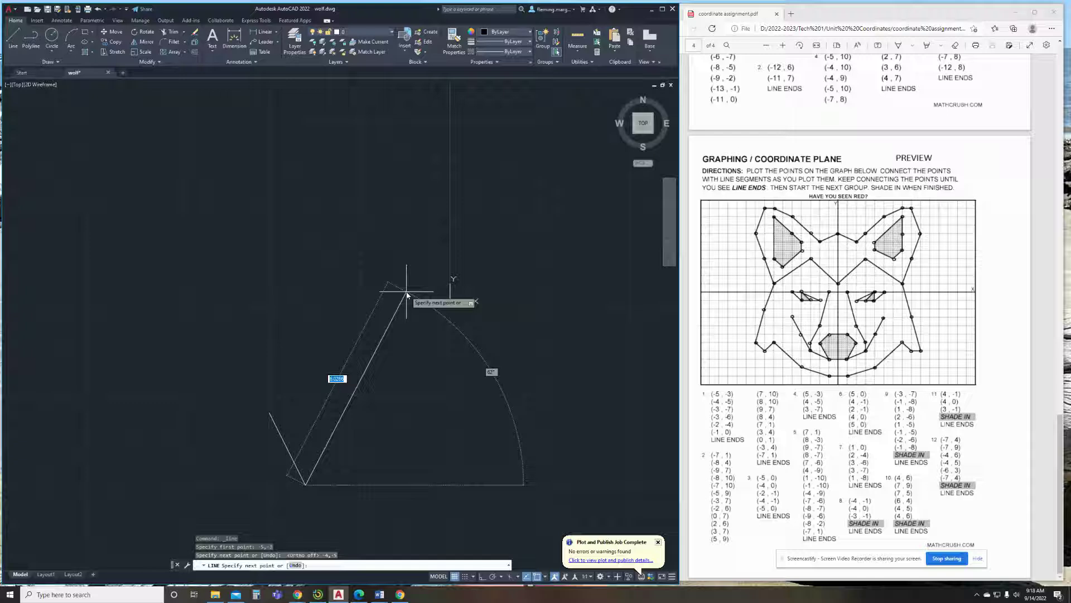
{"action": "type", "text": "3,-7"}
{"action": "key", "text": "Return"}
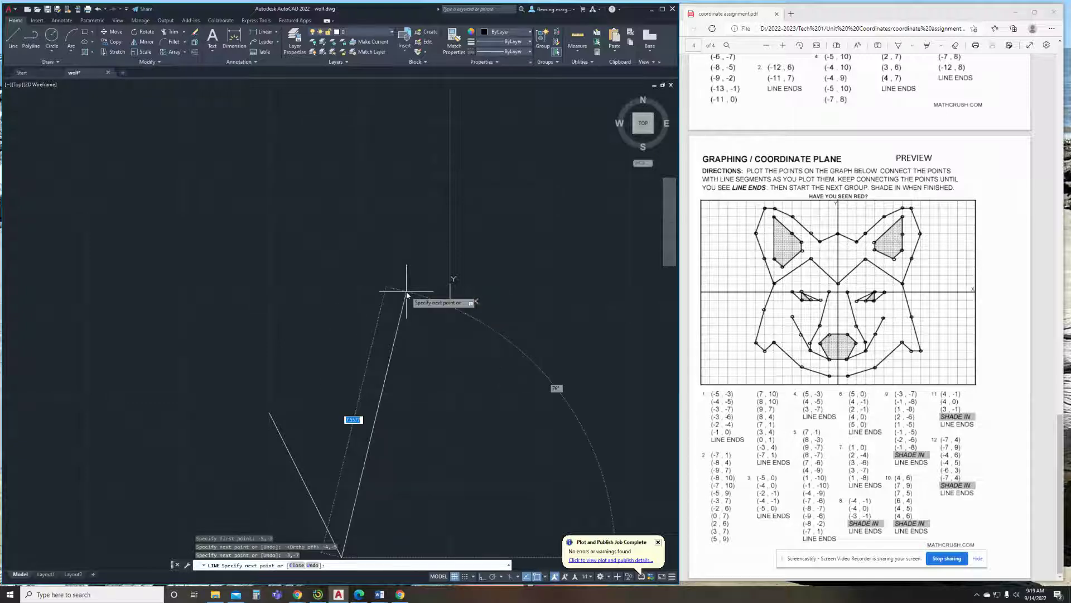
{"action": "type", "text": "-3,-6"}
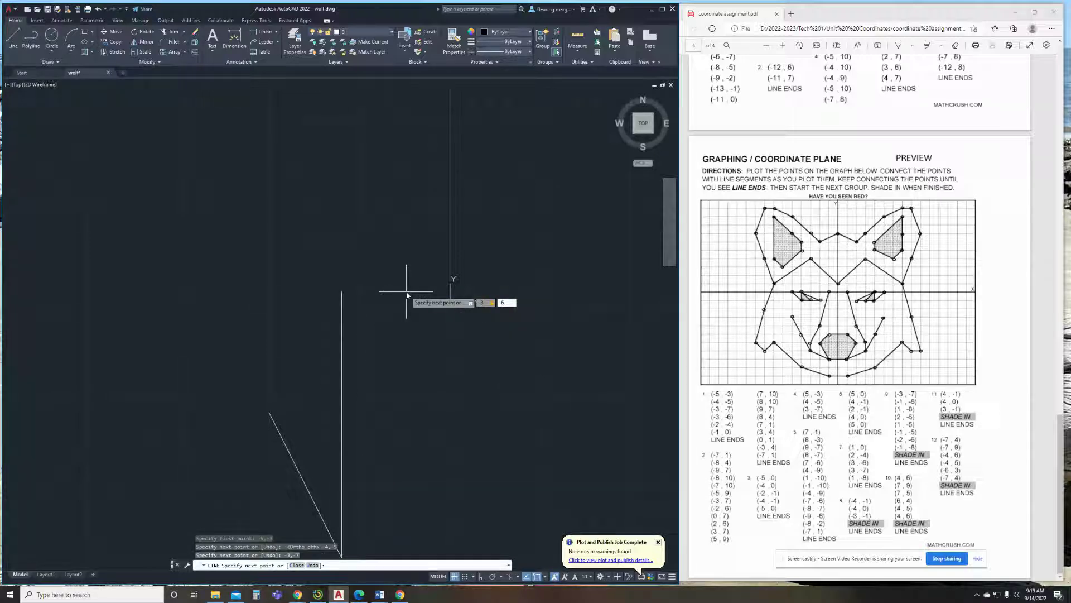
{"action": "key", "text": "Return"}
{"action": "type", "text": "-2,-4"}
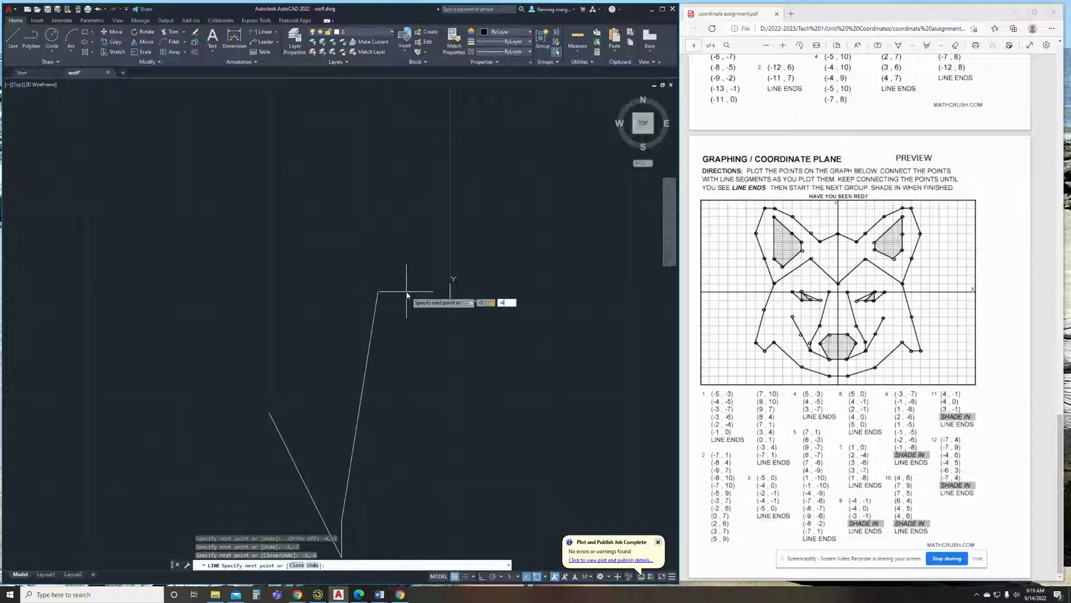
{"action": "key", "text": "Return"}
{"action": "type", "text": "-1,0"}
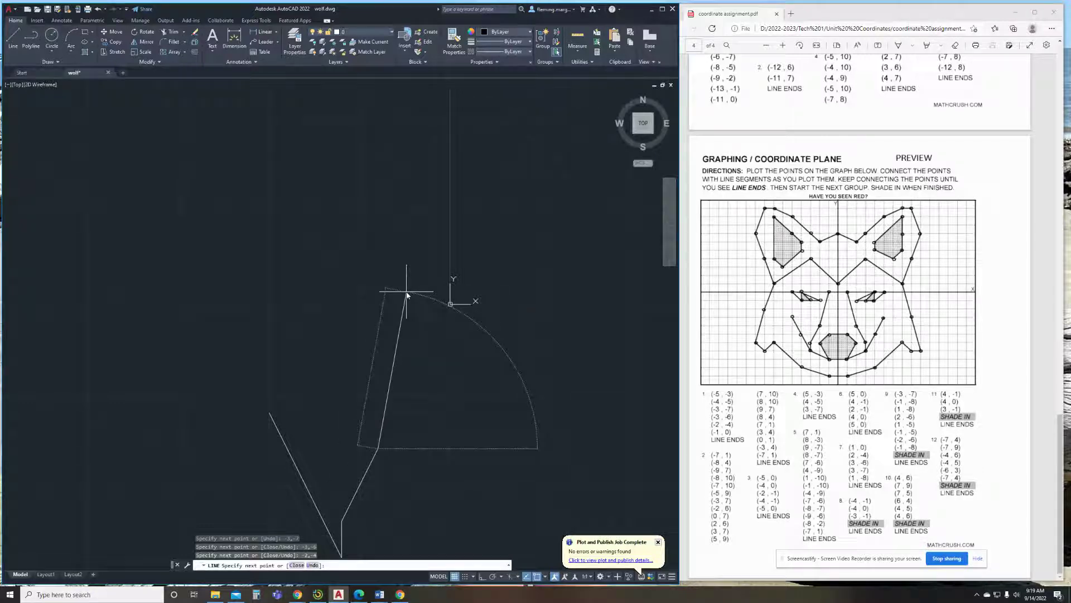
{"action": "key", "text": "Return"}
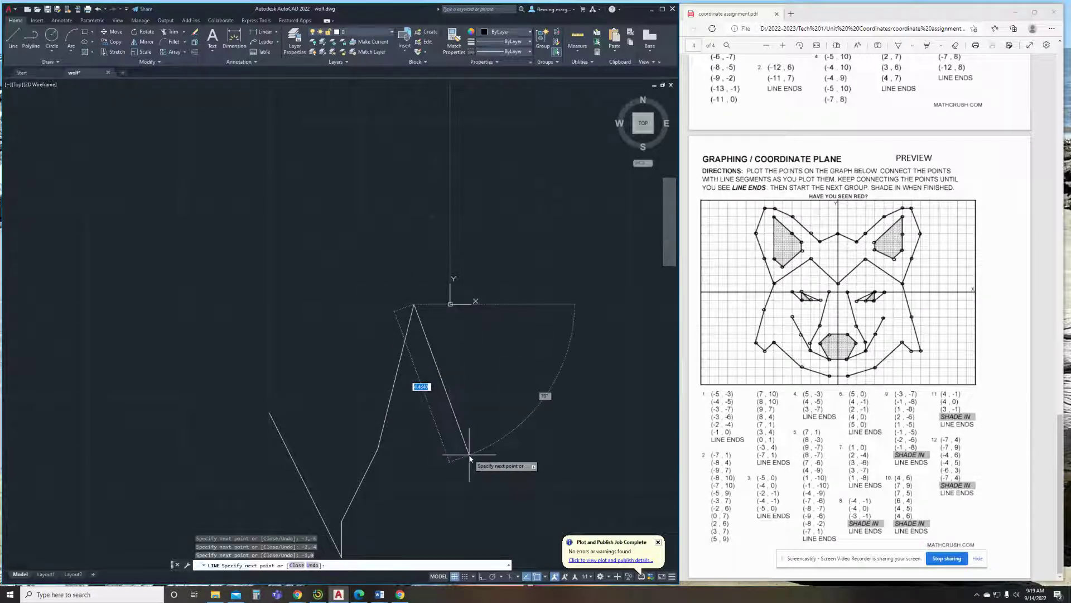
{"action": "key", "text": "Escape"}
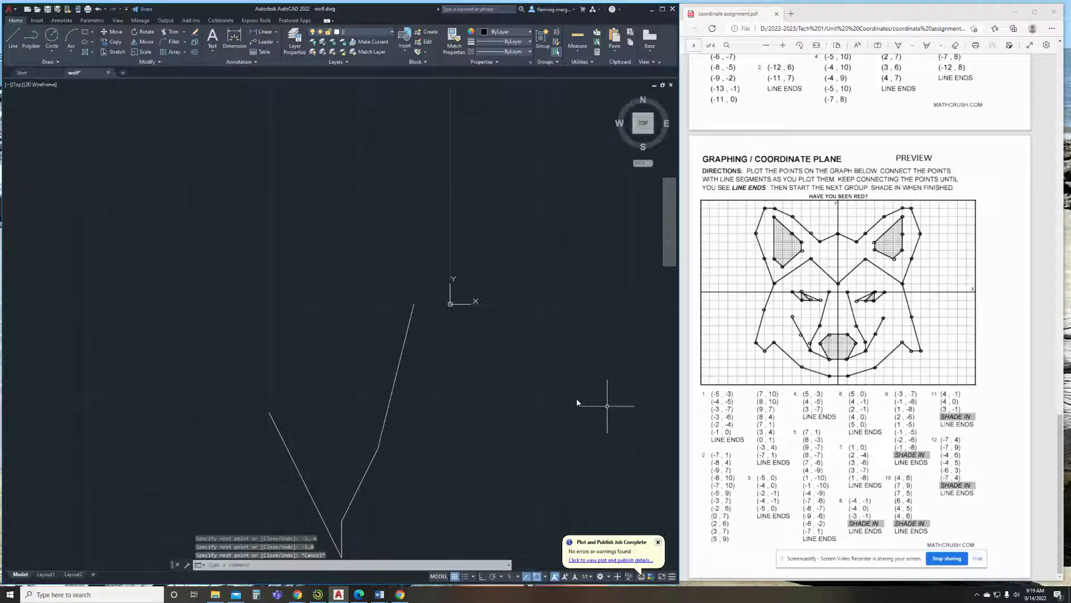
Draw the left ear from -7,1 through -8,4, -9,7, -8,10, -7,10, -5,9, -3,7, -2,6 to 0,7.
{"action": "scroll", "coordinate": [496, 384], "scroll_direction": "down", "scroll_amount": 3}
{"action": "scroll", "coordinate": [496, 384], "scroll_direction": "down", "scroll_amount": 2}
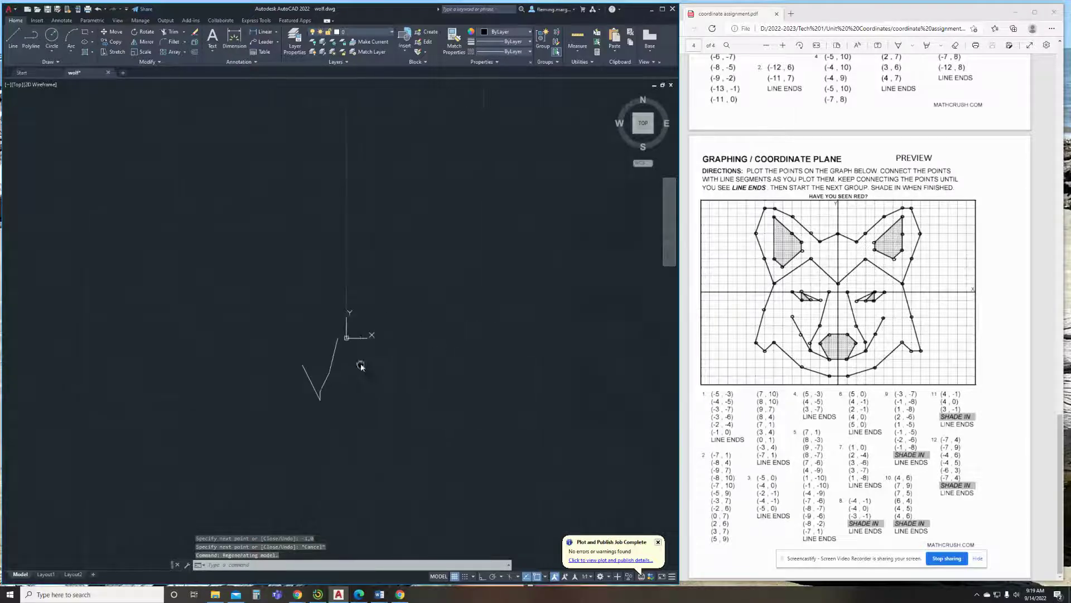
{"action": "left_click", "coordinate": [10, 41]}
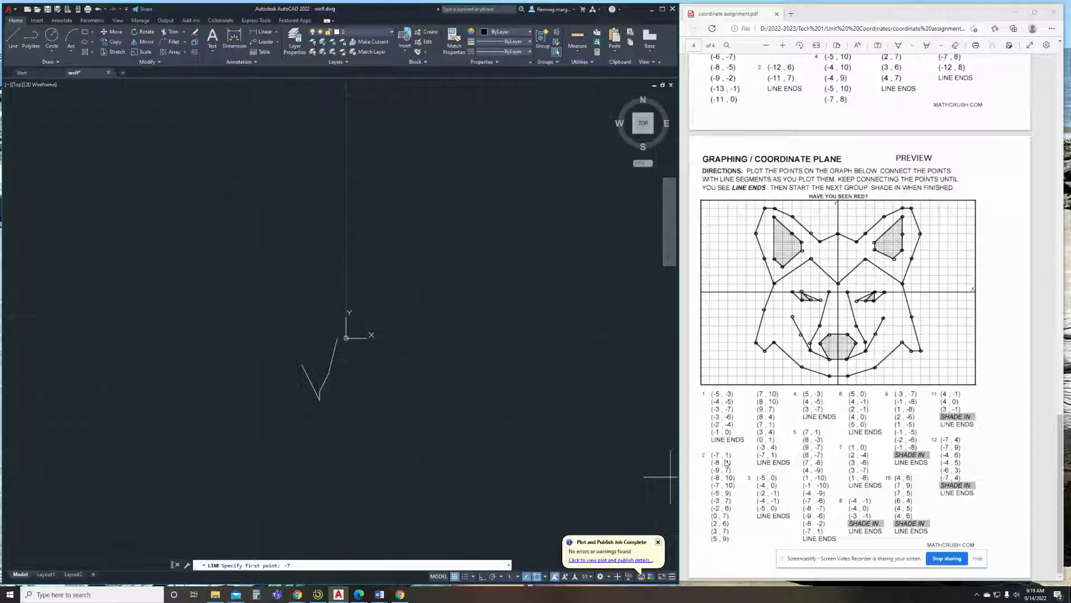
{"action": "type", "text": "-7,1"}
{"action": "key", "text": "Return"}
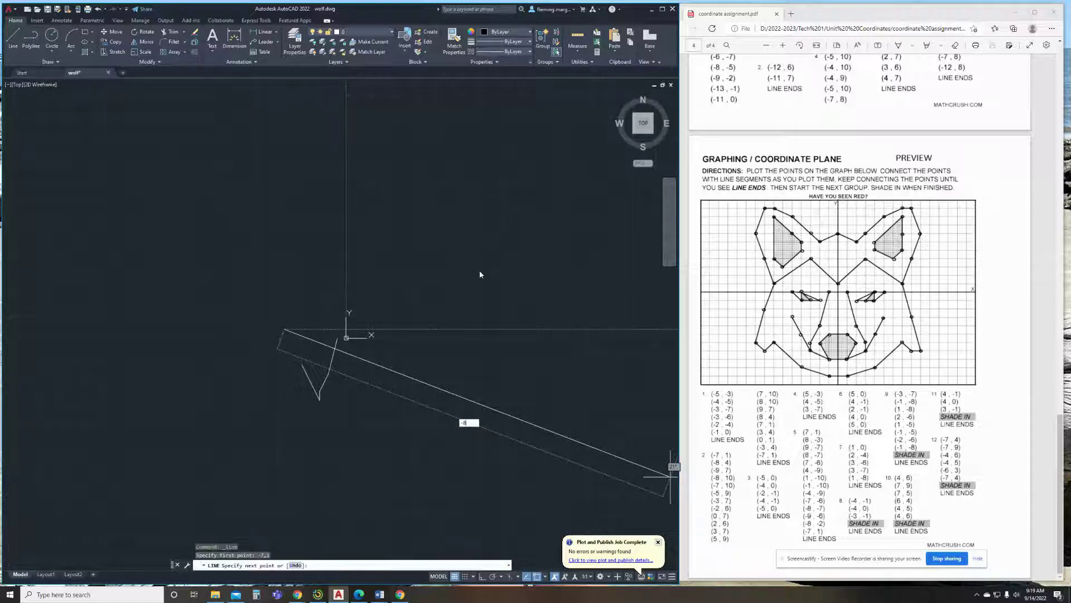
{"action": "type", "text": "-8,4"}
{"action": "key", "text": "Return"}
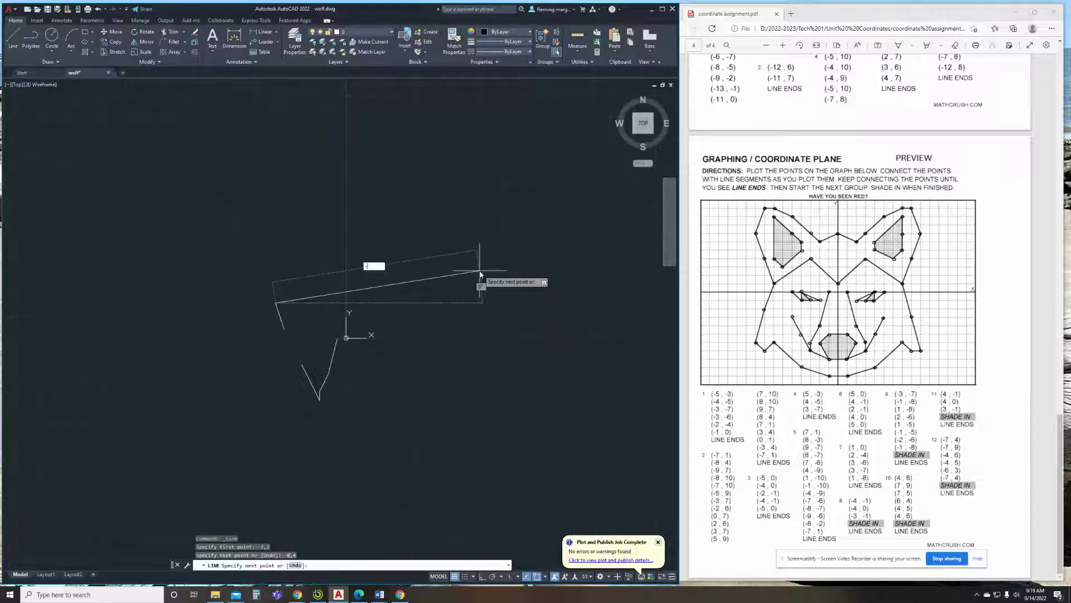
{"action": "type", "text": "-9,7"}
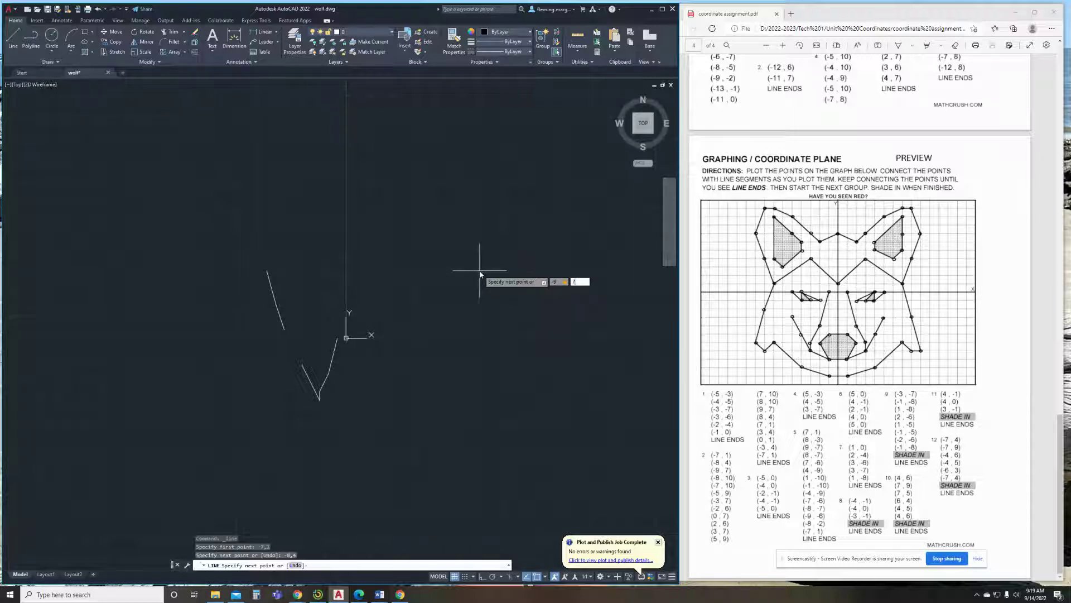
{"action": "key", "text": "Return"}
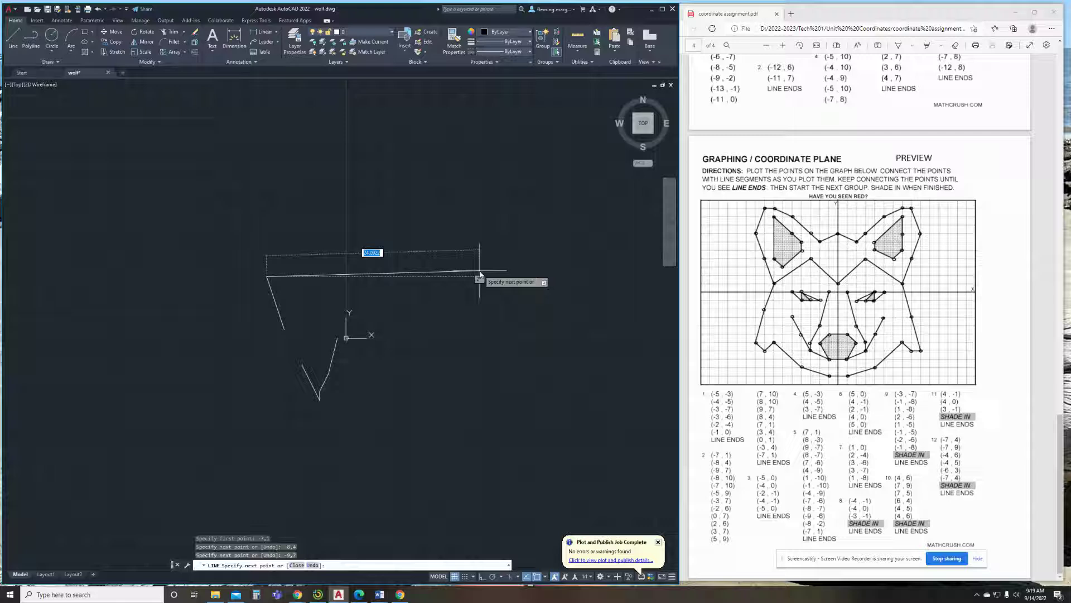
{"action": "type", "text": "-8,10"}
{"action": "key", "text": "Return"}
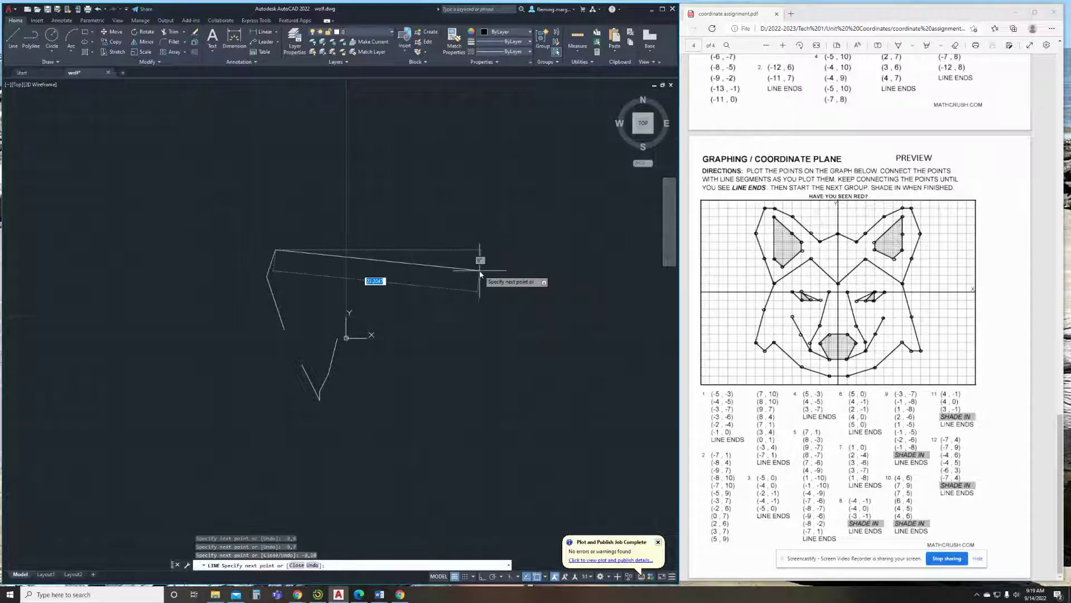
{"action": "type", "text": "-7"}
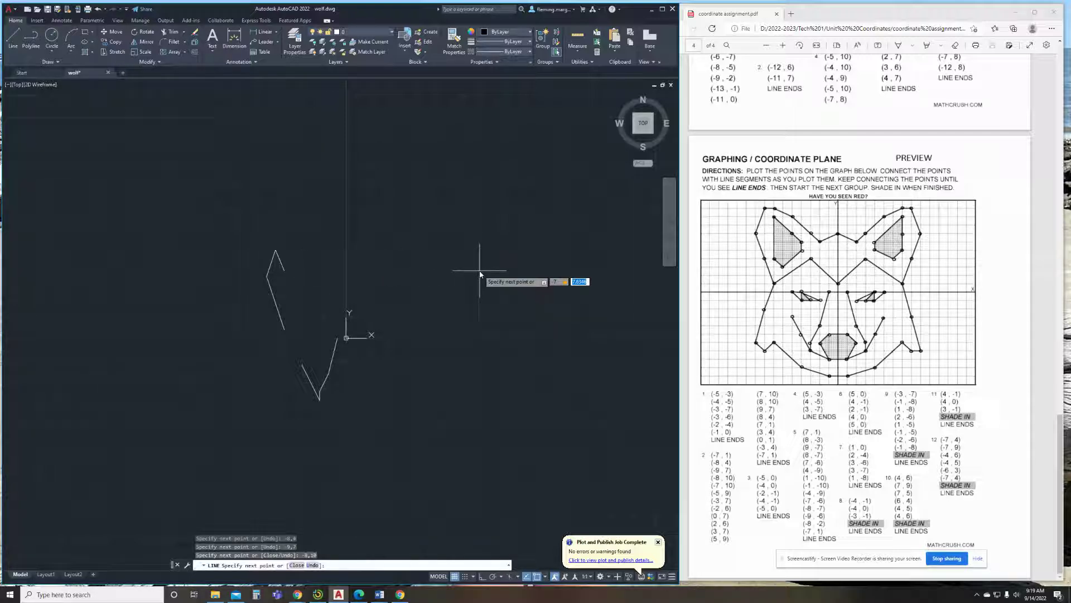
{"action": "type", "text": ",10"}
{"action": "key", "text": "Return"}
{"action": "type", "text": "-5,9"}
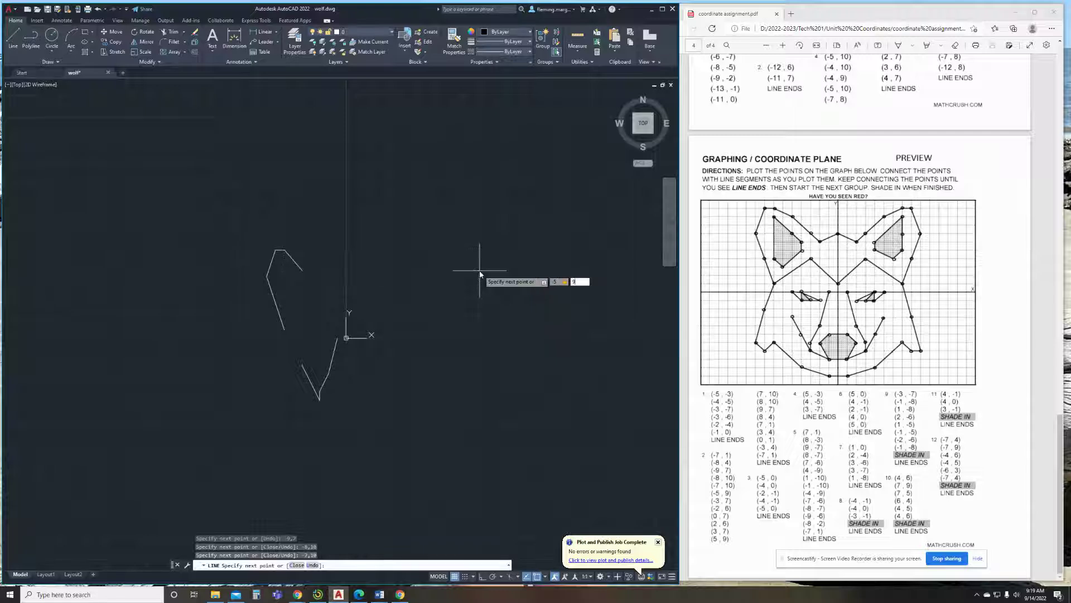
{"action": "key", "text": "Return"}
{"action": "type", "text": "-3,7"}
{"action": "key", "text": "Return"}
{"action": "type", "text": "-2,6"}
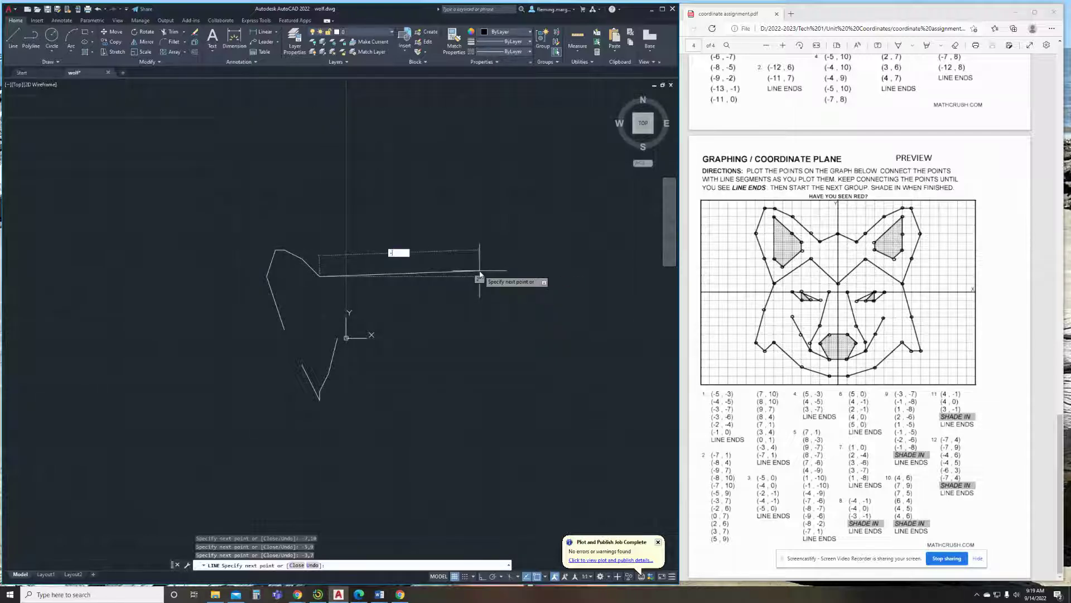
{"action": "key", "text": "Return"}
{"action": "type", "text": "0,7"}
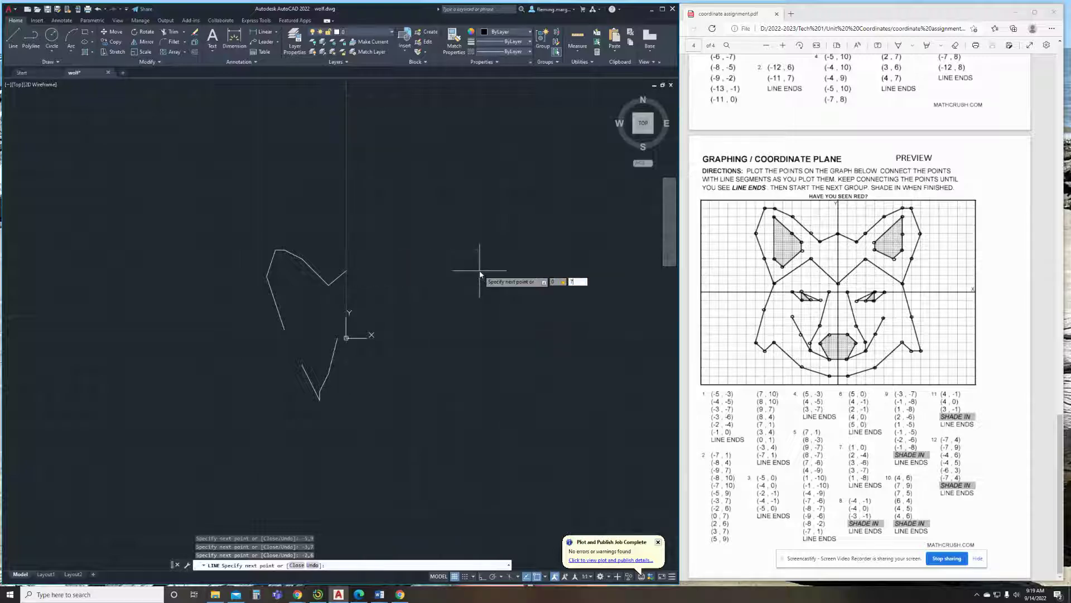
{"action": "key", "text": "Return"}
Draw the right ear through 2,6, 5,7, 5,9, 7,10, 8,10, 9,7 and 8,7.
{"action": "type", "text": "2,6"}
{"action": "key", "text": "Return"}
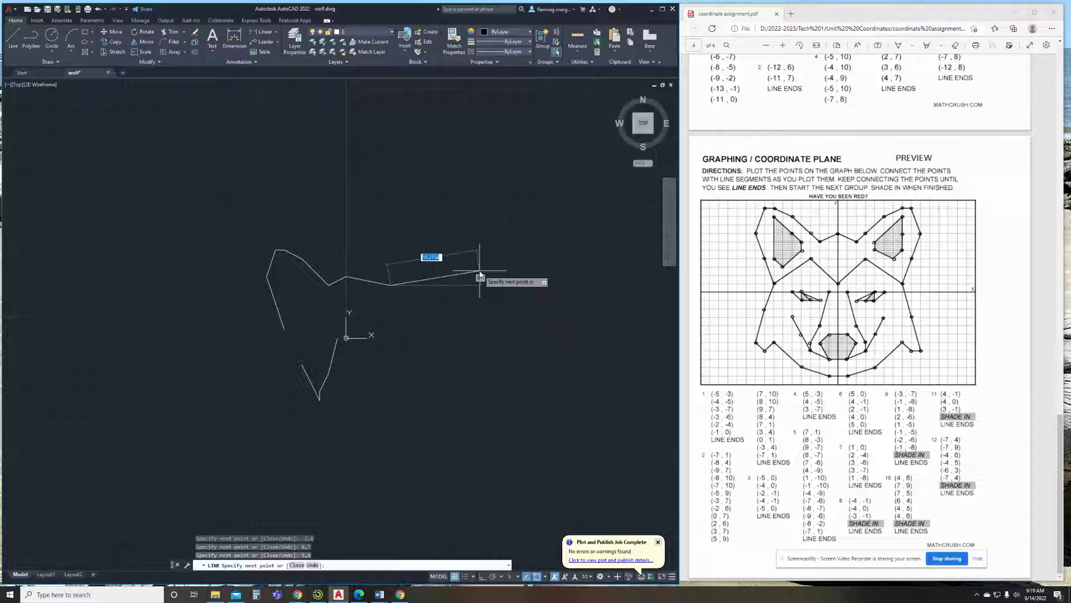
{"action": "type", "text": "5,7"}
{"action": "key", "text": "Return"}
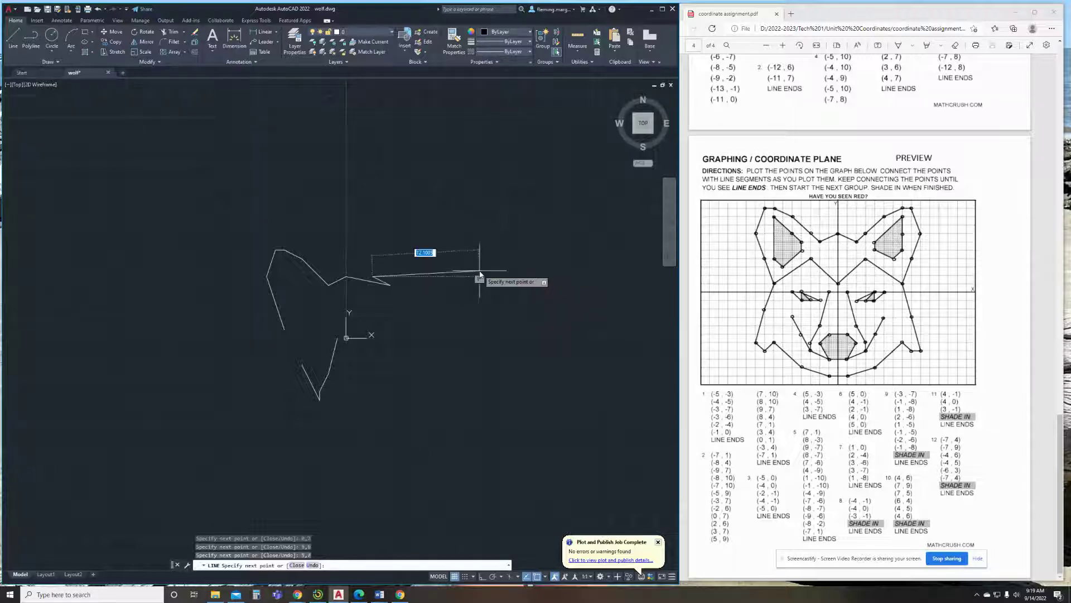
{"action": "type", "text": "5,9"}
{"action": "key", "text": "Return"}
{"action": "type", "text": "7,10"}
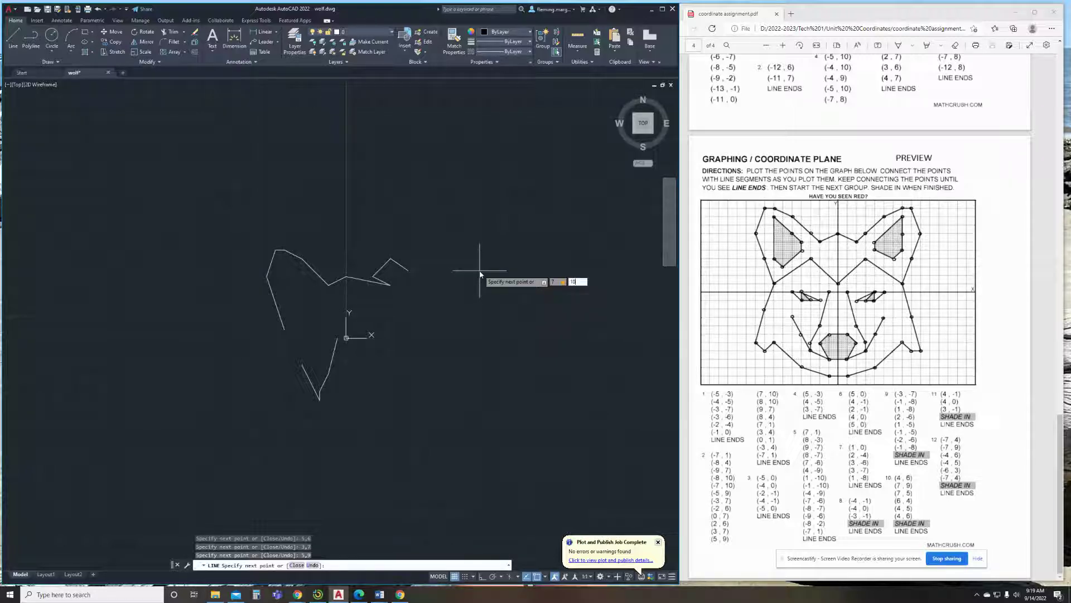
{"action": "key", "text": "Return"}
{"action": "type", "text": "8,10"}
{"action": "key", "text": "Return"}
{"action": "type", "text": "9"}
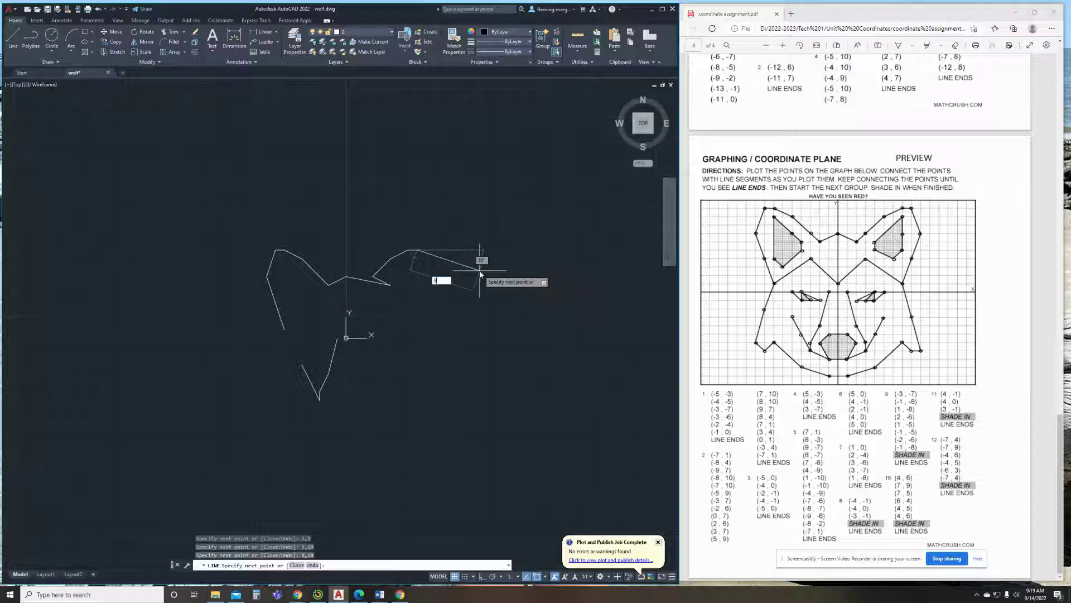
{"action": "type", "text": ",7"}
{"action": "key", "text": "Return"}
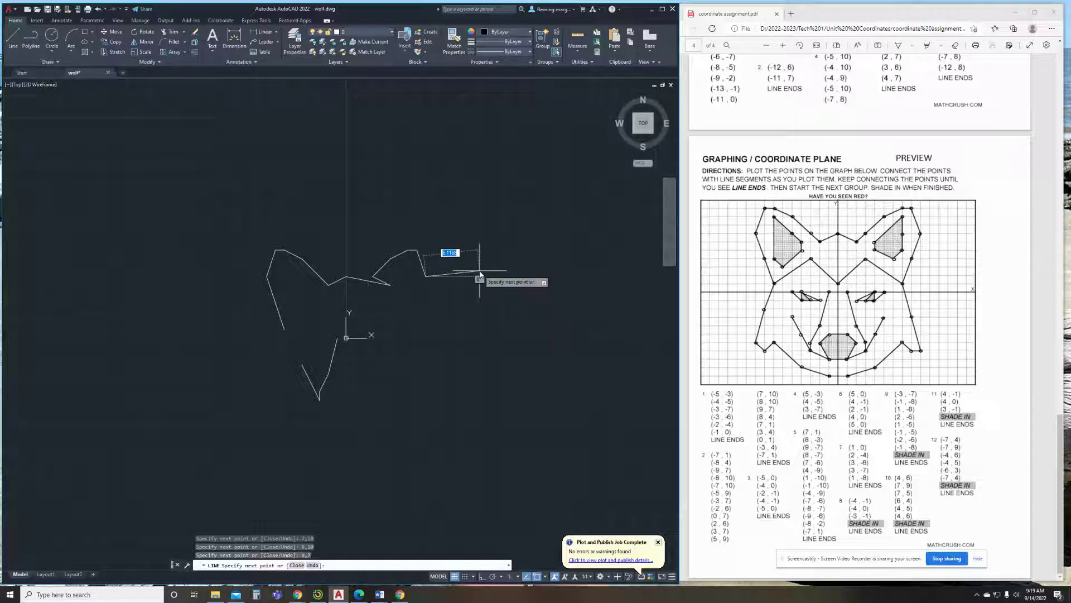
{"action": "type", "text": "8,7"}
{"action": "key", "text": "Return"}
Finish the head loop through 9,4, 7,1, 3,4, 0,1, -3,4 back to -7,1.
{"action": "type", "text": "9,4"}
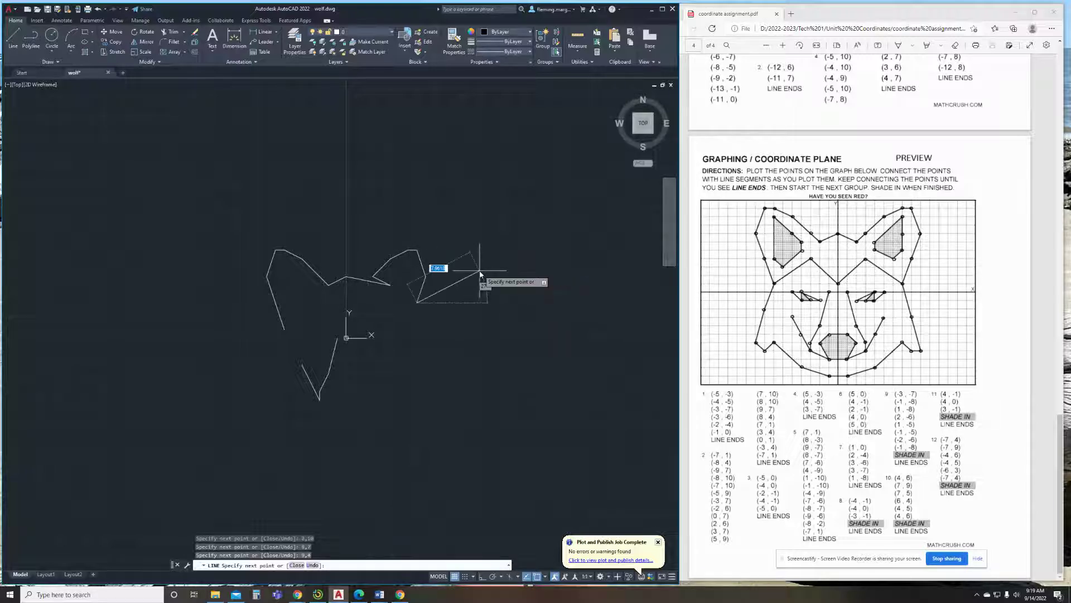
{"action": "key", "text": "Return"}
{"action": "type", "text": "7,1"}
{"action": "key", "text": "Return"}
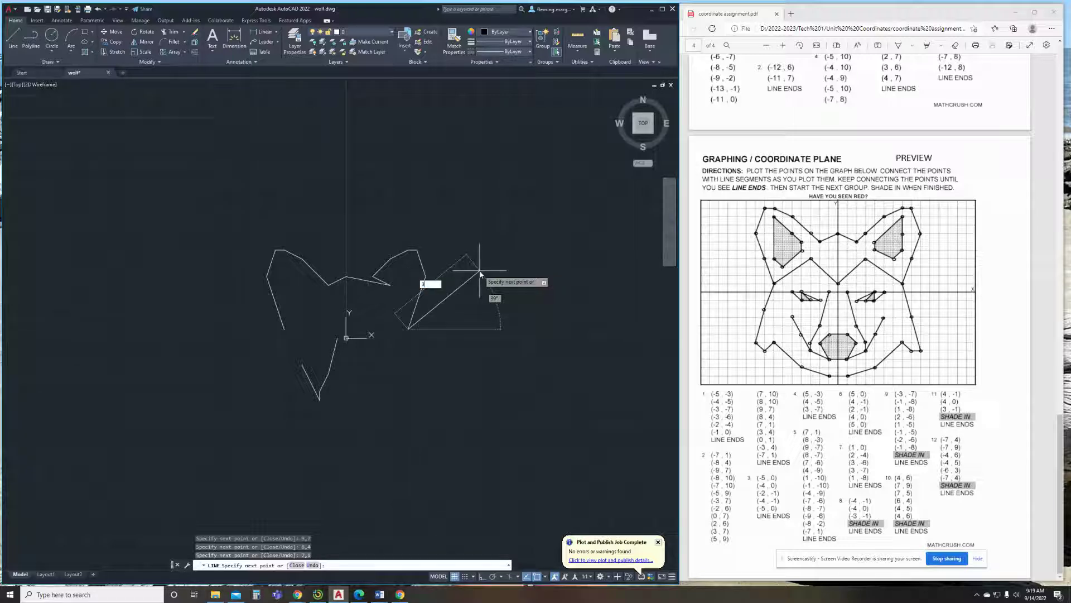
{"action": "type", "text": "3,4"}
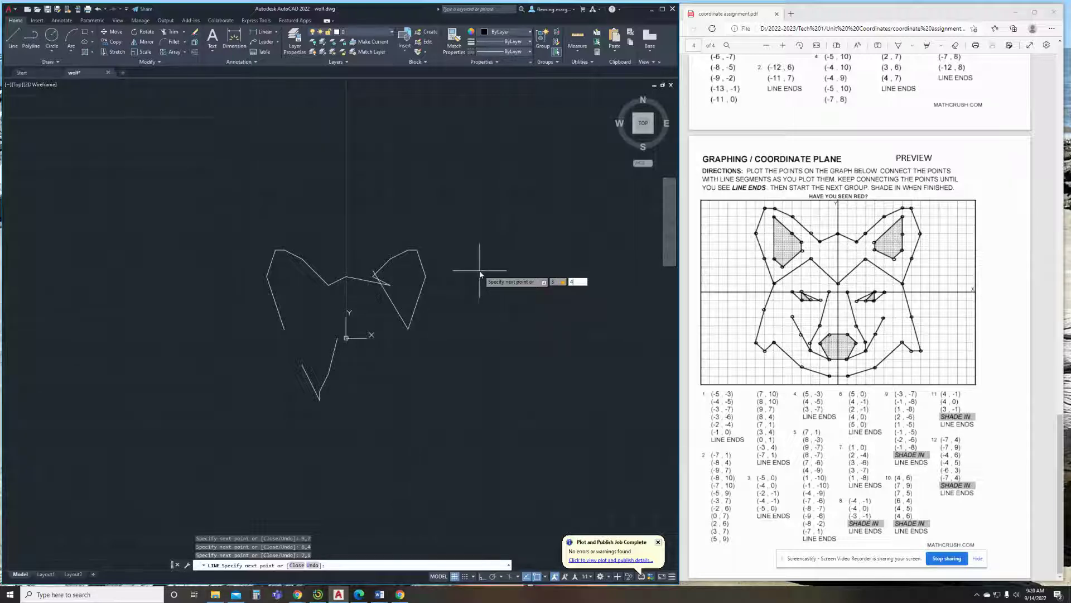
{"action": "key", "text": "Return"}
{"action": "type", "text": "0,1"}
{"action": "key", "text": "Return"}
{"action": "type", "text": "-3,4"}
{"action": "key", "text": "Return"}
{"action": "type", "text": "-7,1"}
{"action": "key", "text": "Return"}
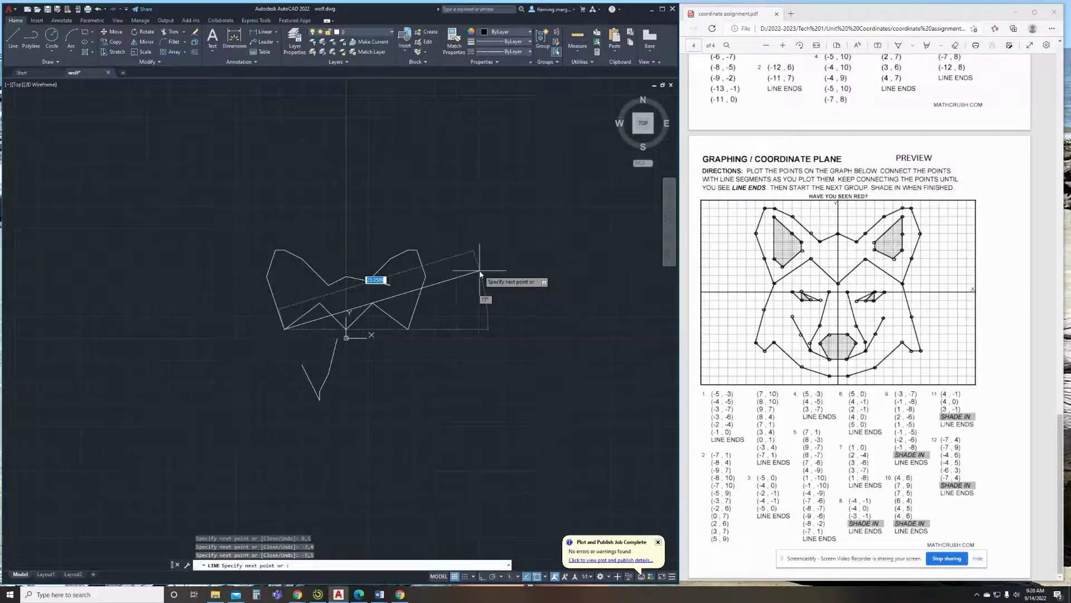
{"action": "key", "text": "Escape"}
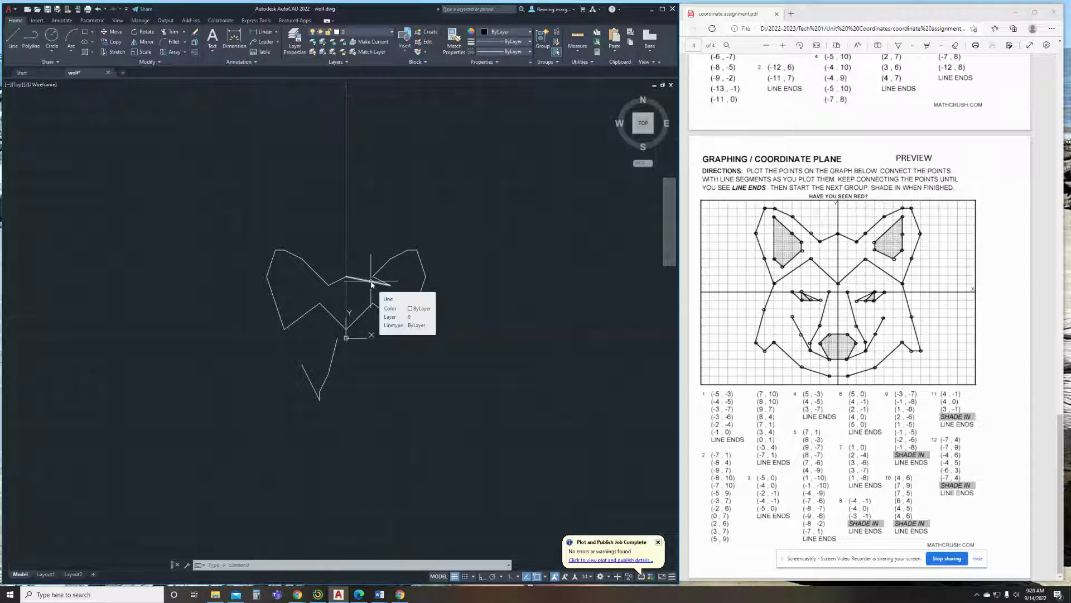
{"action": "left_click", "coordinate": [505, 565]}
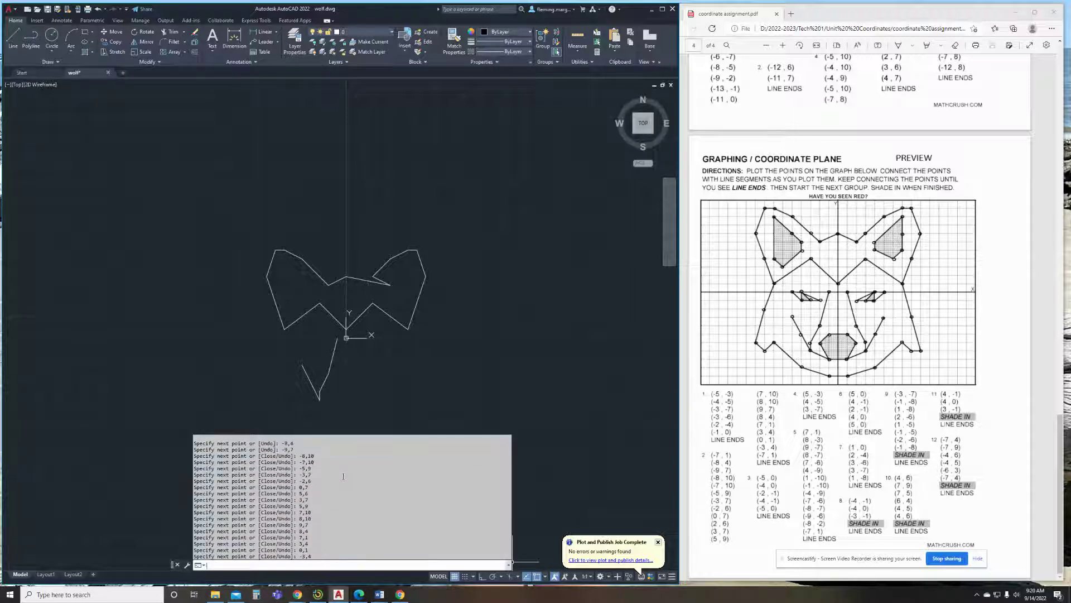
{"action": "scroll", "coordinate": [343, 476], "scroll_direction": "up", "scroll_amount": 2}
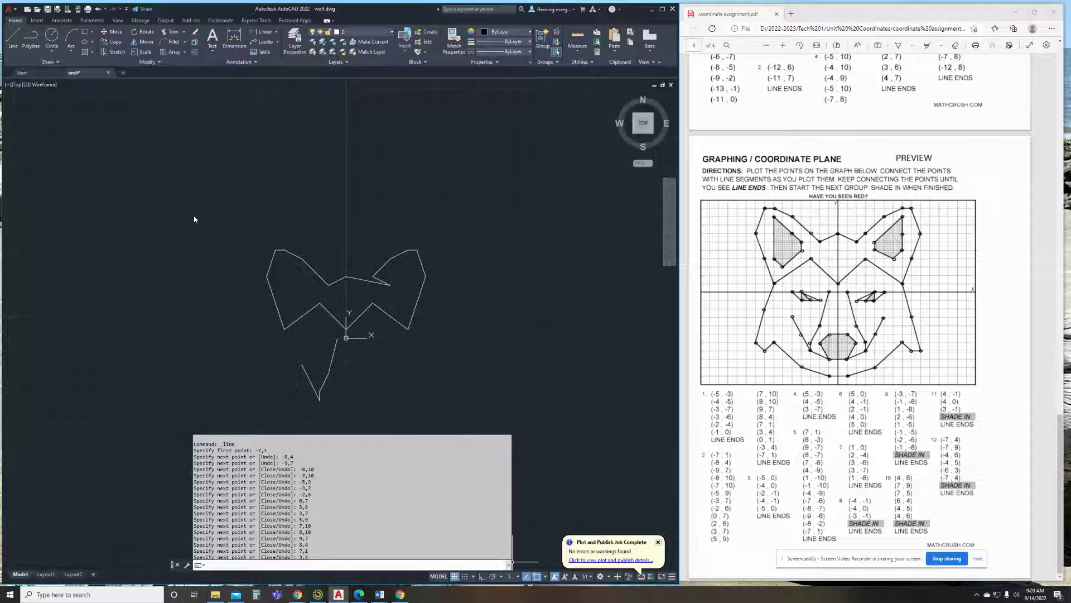
Erase the two incorrect right-ear segments.
{"action": "left_click", "coordinate": [392, 291]}
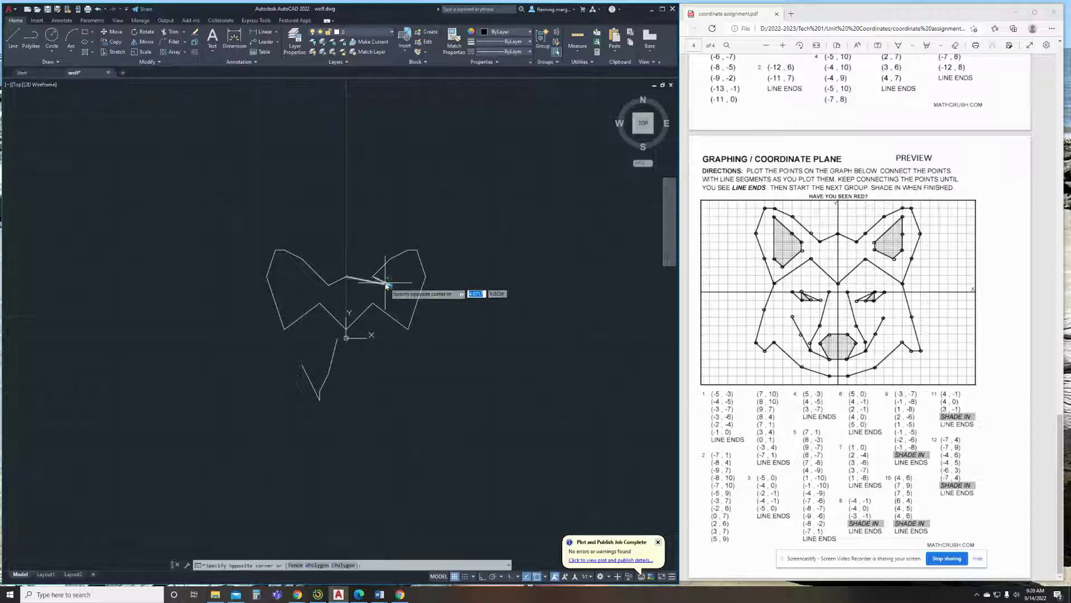
{"action": "left_click", "coordinate": [365, 276]}
{"action": "key", "text": "Delete"}
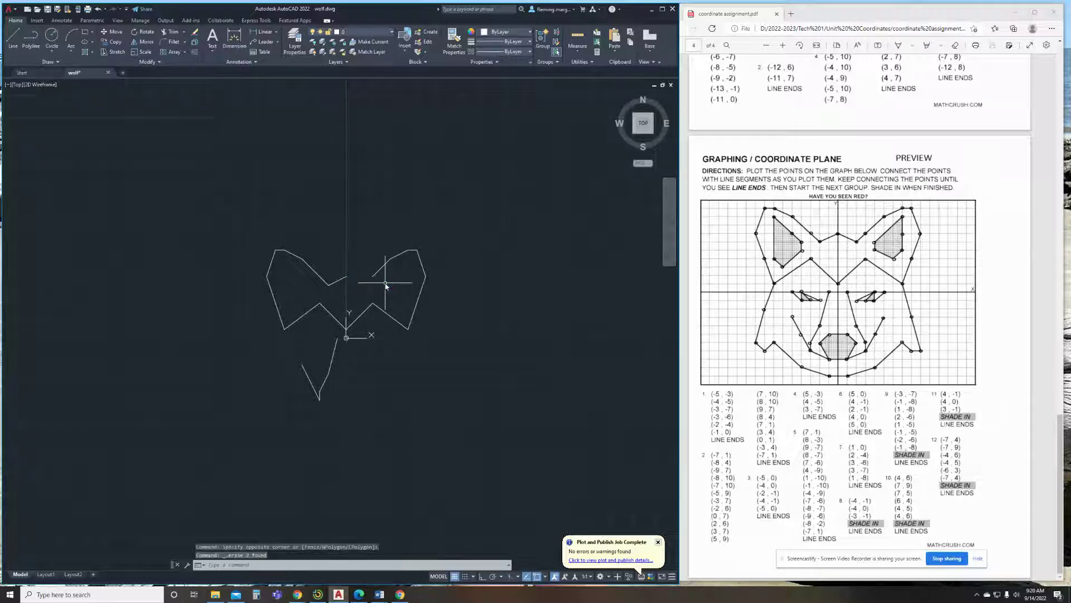
Redraw the right-ear lines from 0,7 to 2,6 and 2,7.
{"action": "left_click", "coordinate": [12, 37]}
{"action": "type", "text": "0,7"}
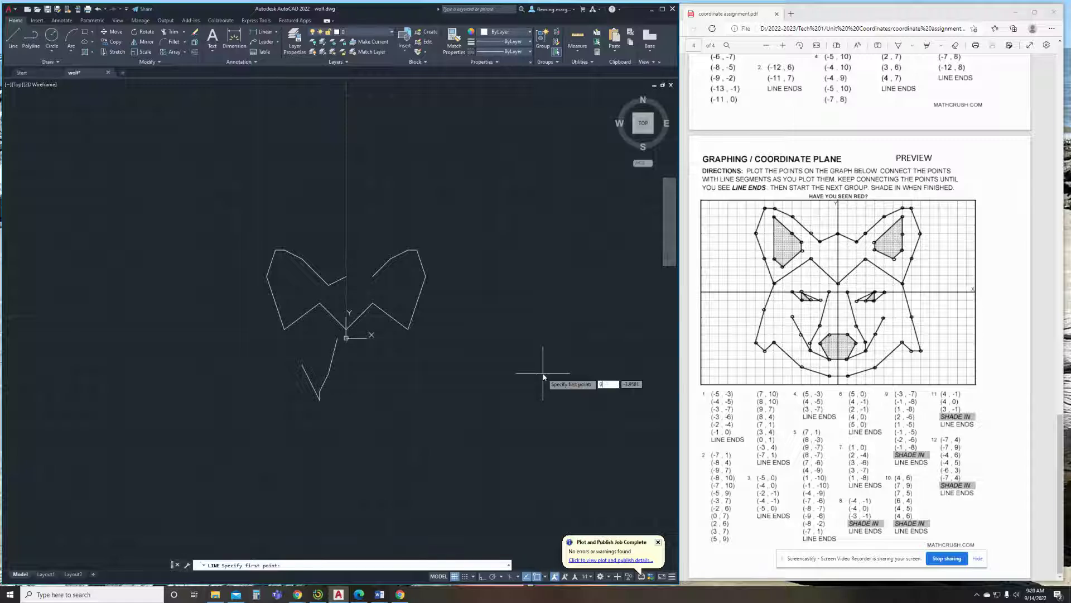
{"action": "key", "text": "Return"}
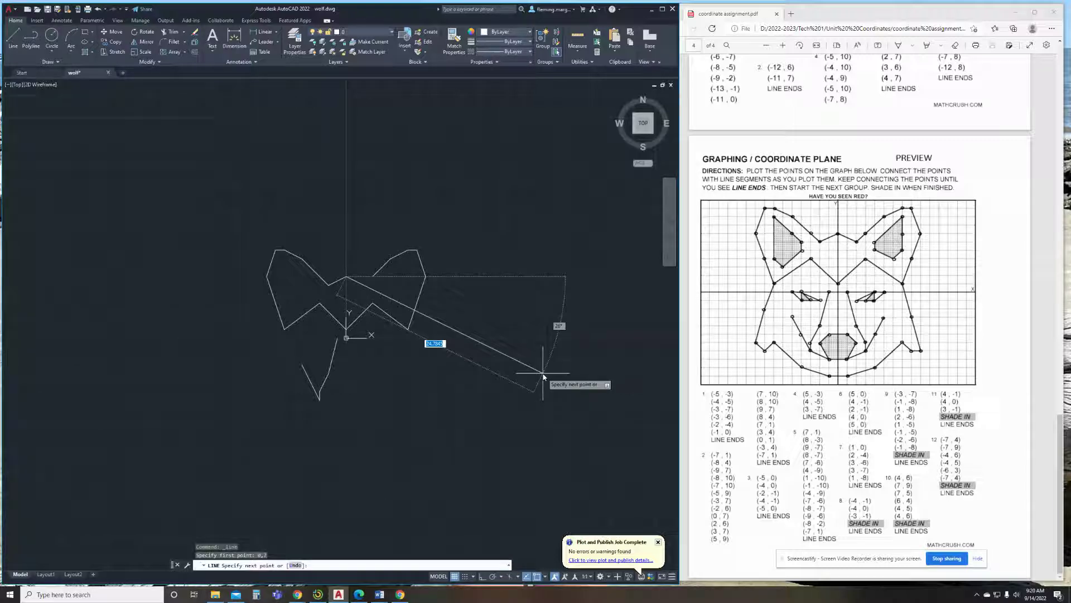
{"action": "type", "text": "2,6"}
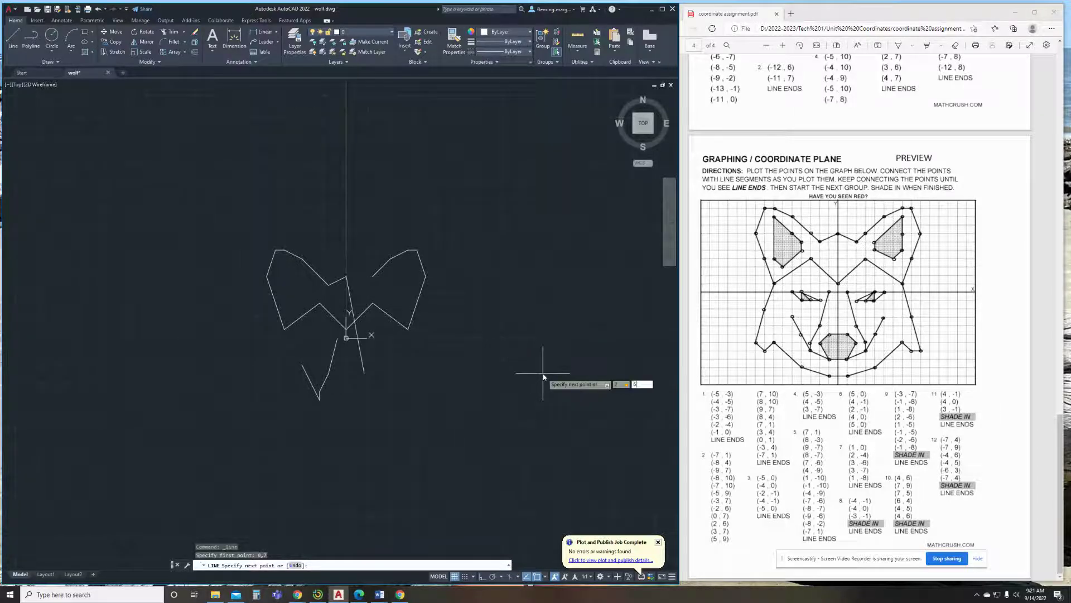
{"action": "key", "text": "Return"}
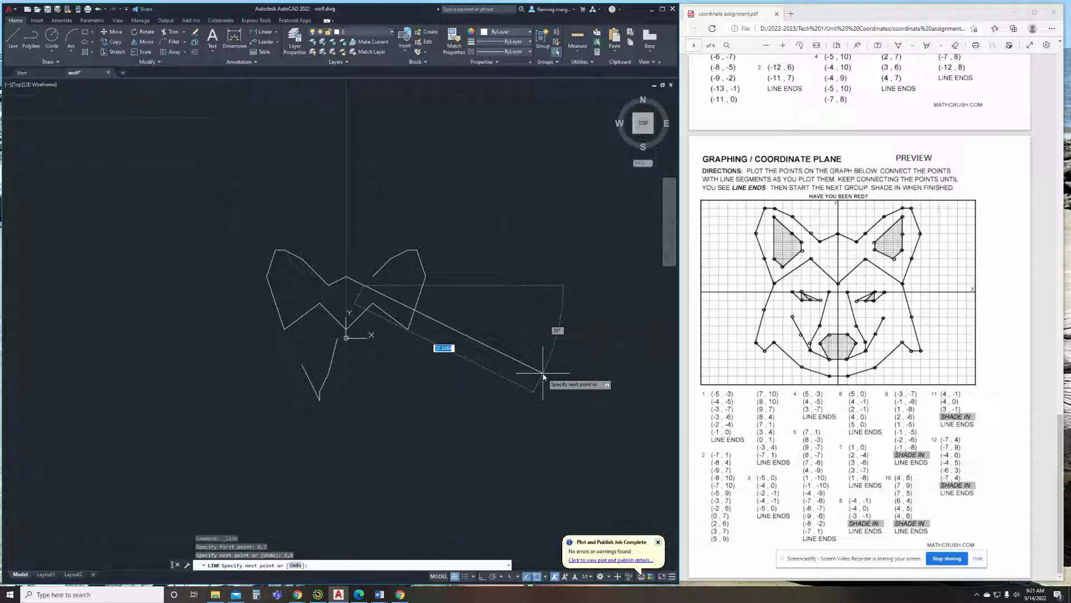
{"action": "type", "text": "2,7"}
{"action": "key", "text": "Return"}
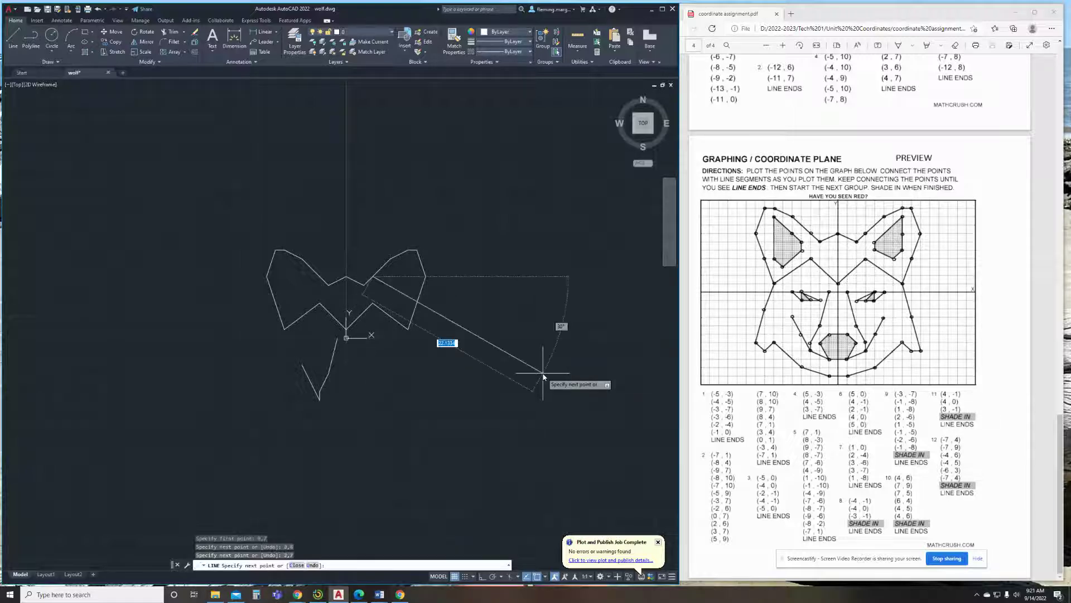
{"action": "key", "text": "Escape"}
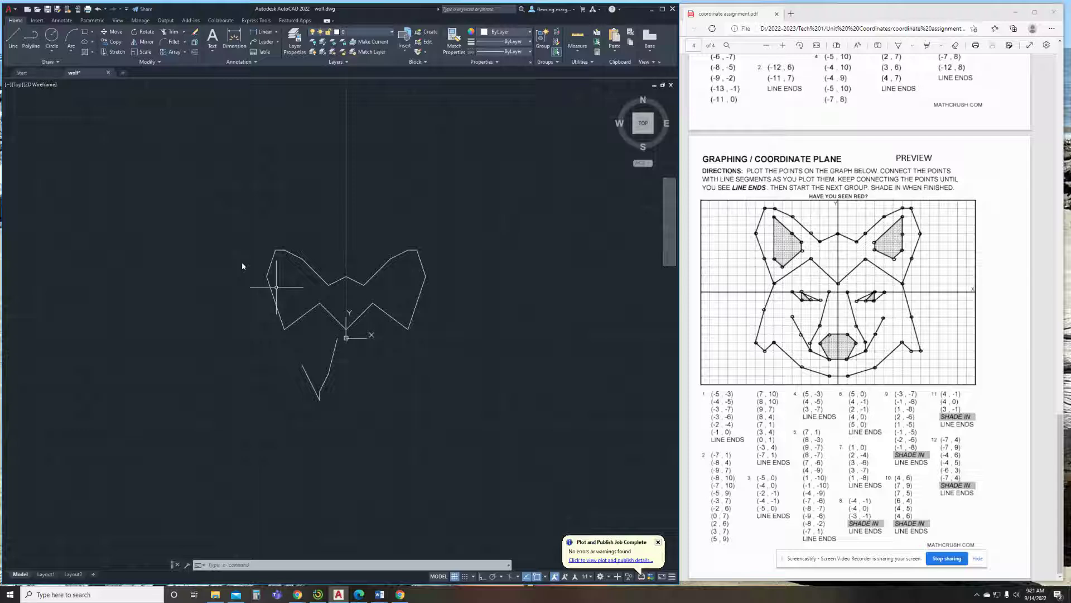
Draw the left eye lines through -5,0, -4,0, -2,-1, -4,-1, plus a segment to 5,0.
{"action": "left_click", "coordinate": [781, 560]}
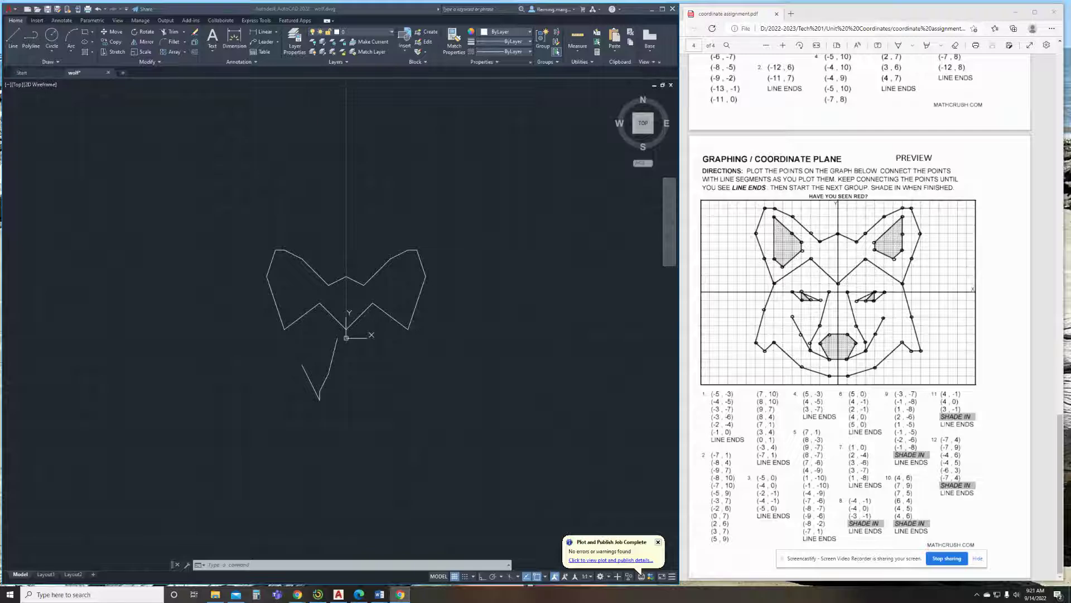
{"action": "left_click", "coordinate": [443, 430]}
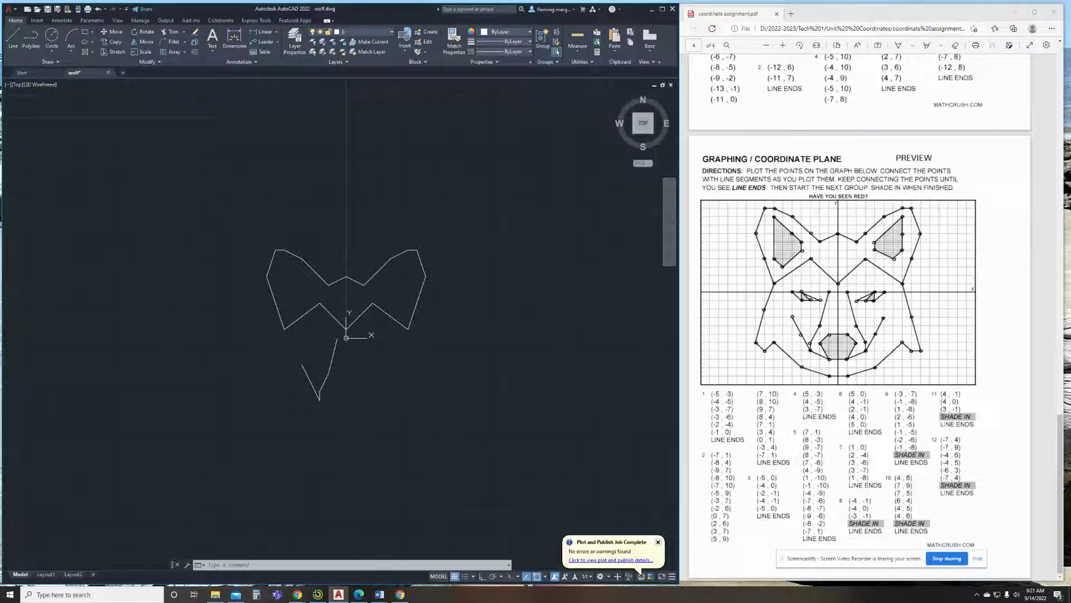
{"action": "left_click", "coordinate": [13, 39]}
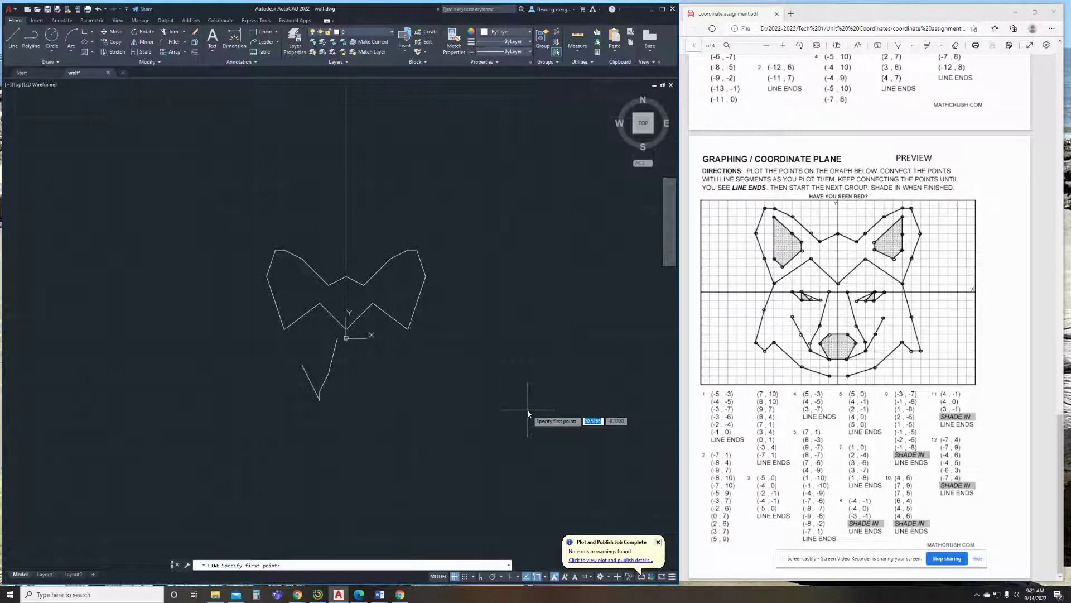
{"action": "type", "text": "-5,0"}
{"action": "key", "text": "Return"}
{"action": "type", "text": "-"}
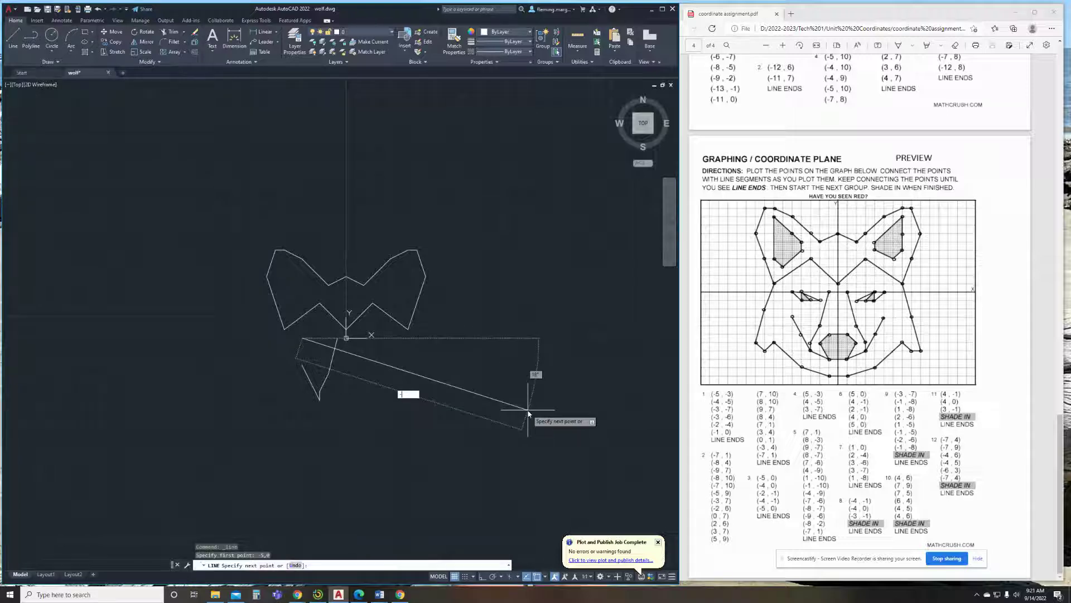
{"action": "type", "text": "4,0"}
{"action": "key", "text": "Return"}
{"action": "type", "text": "-2"}
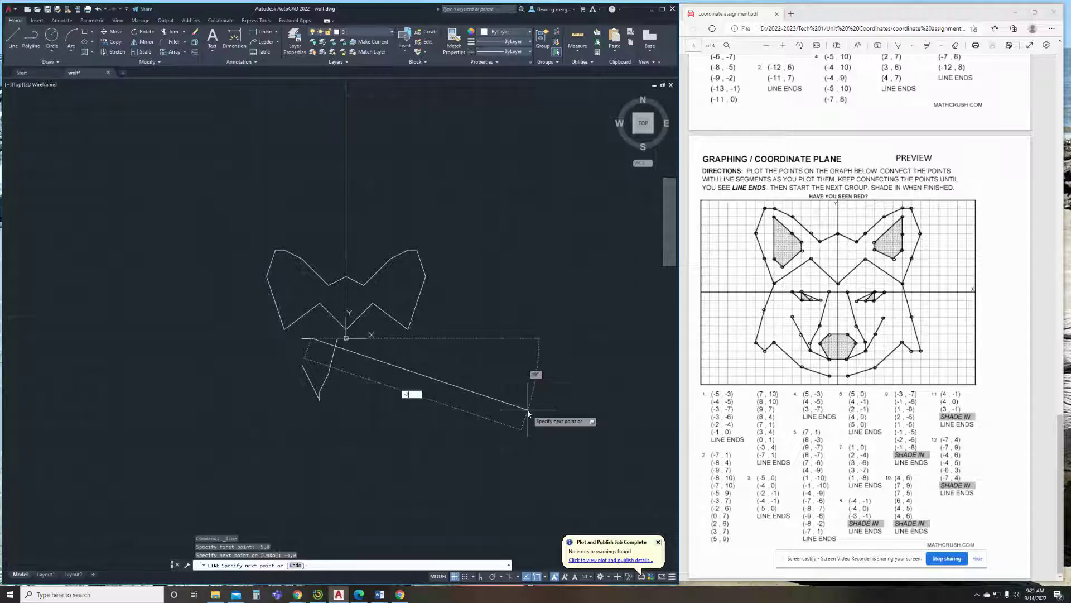
{"action": "type", "text": ",-1"}
{"action": "key", "text": "Return"}
{"action": "type", "text": "-4"}
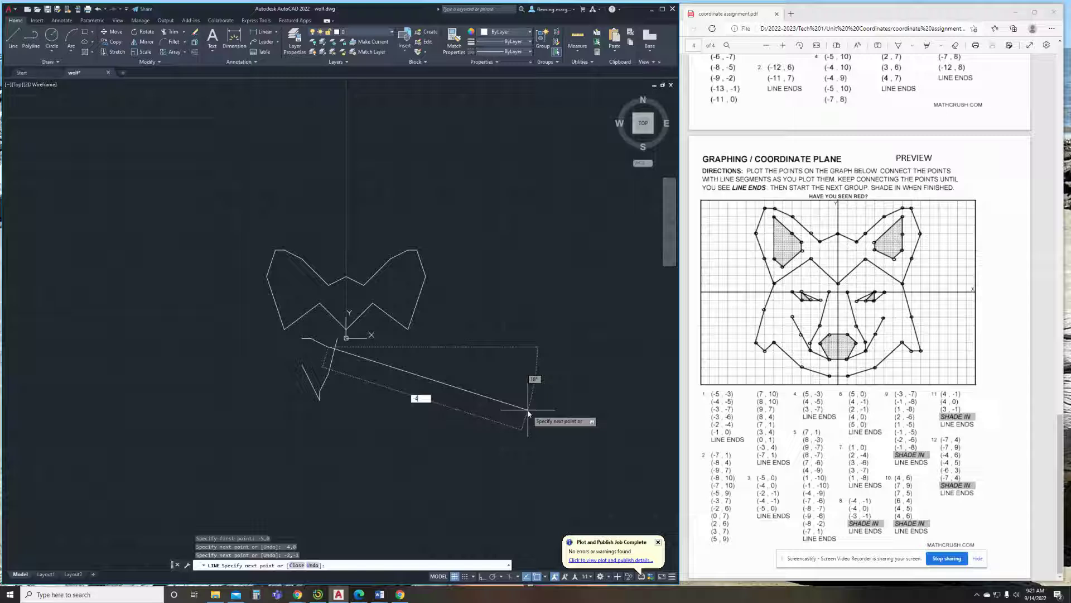
{"action": "type", "text": ",-1"}
{"action": "key", "text": "Return"}
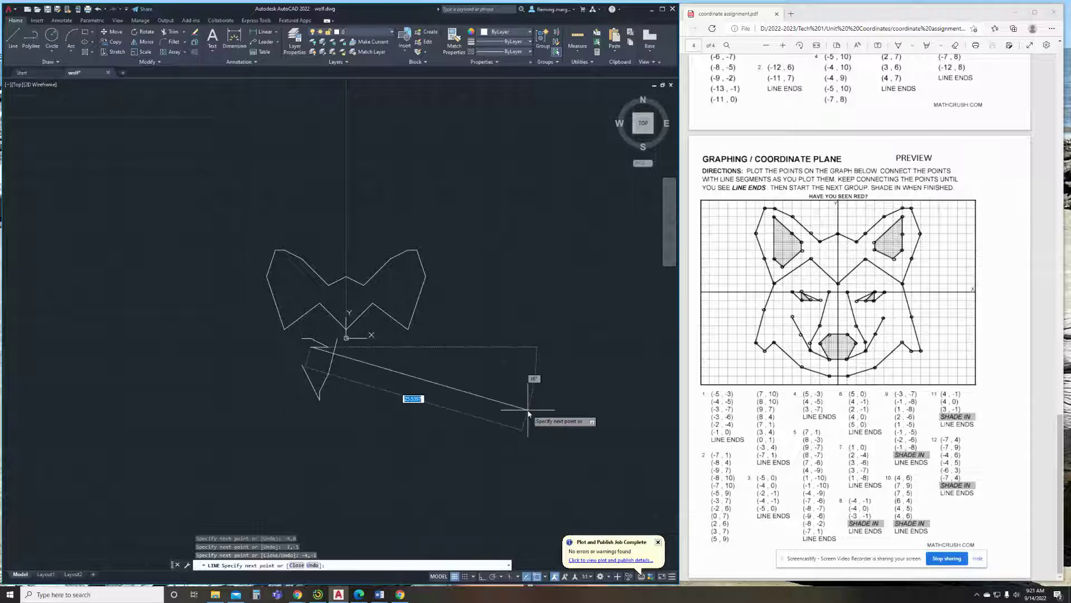
{"action": "type", "text": "5,0"}
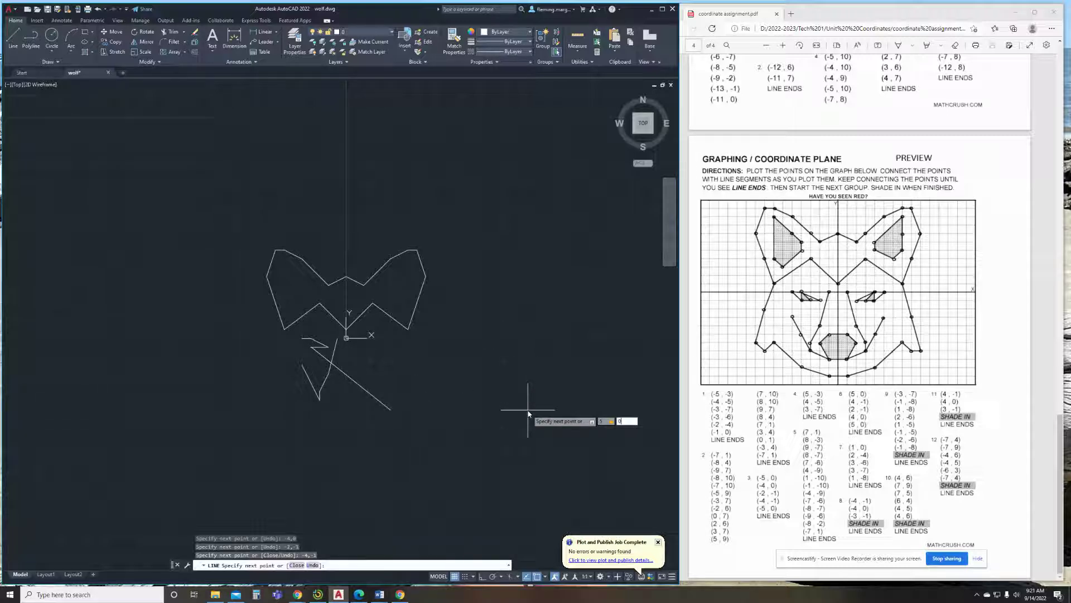
{"action": "key", "text": "Return"}
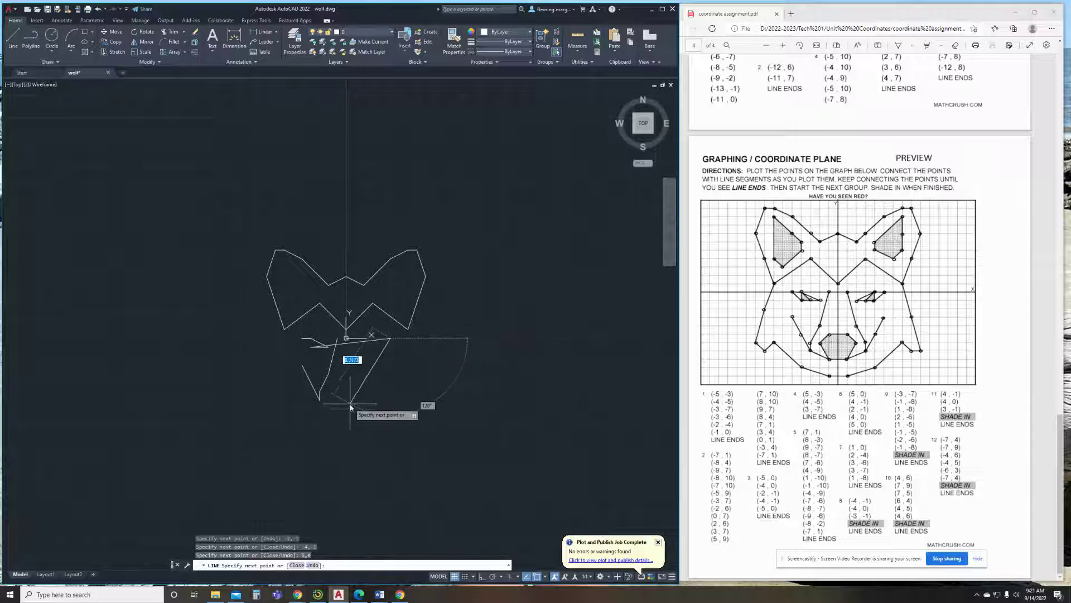
{"action": "key", "text": "Escape"}
{"action": "key", "text": "Escape"}
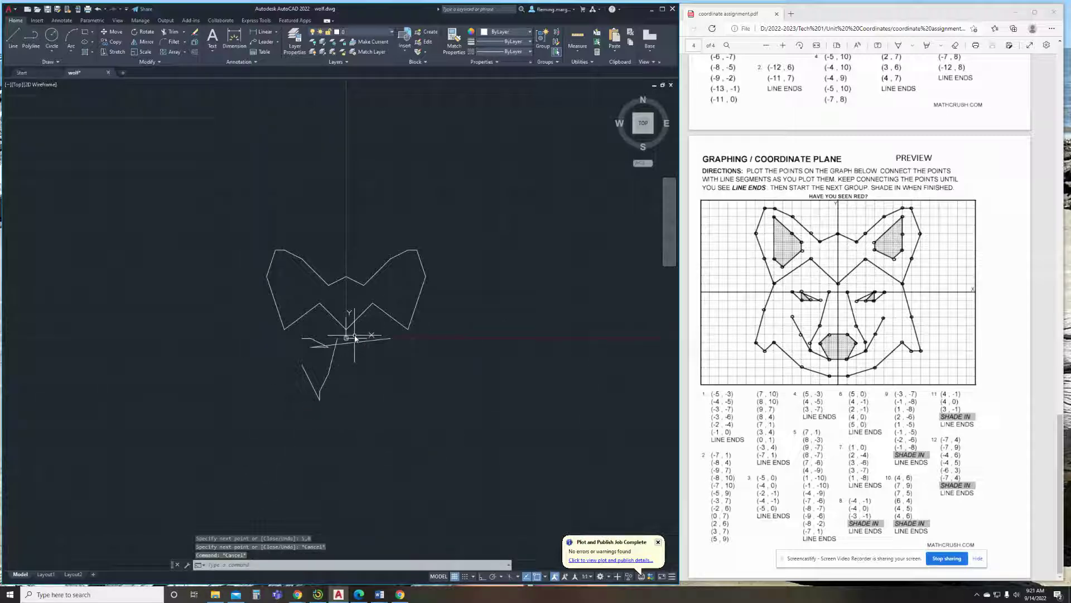
Delete the stray long line beside the eye.
{"action": "scroll", "coordinate": [354, 335], "scroll_direction": "up", "scroll_amount": 3}
{"action": "left_click", "coordinate": [337, 350]}
{"action": "key", "text": "Delete"}
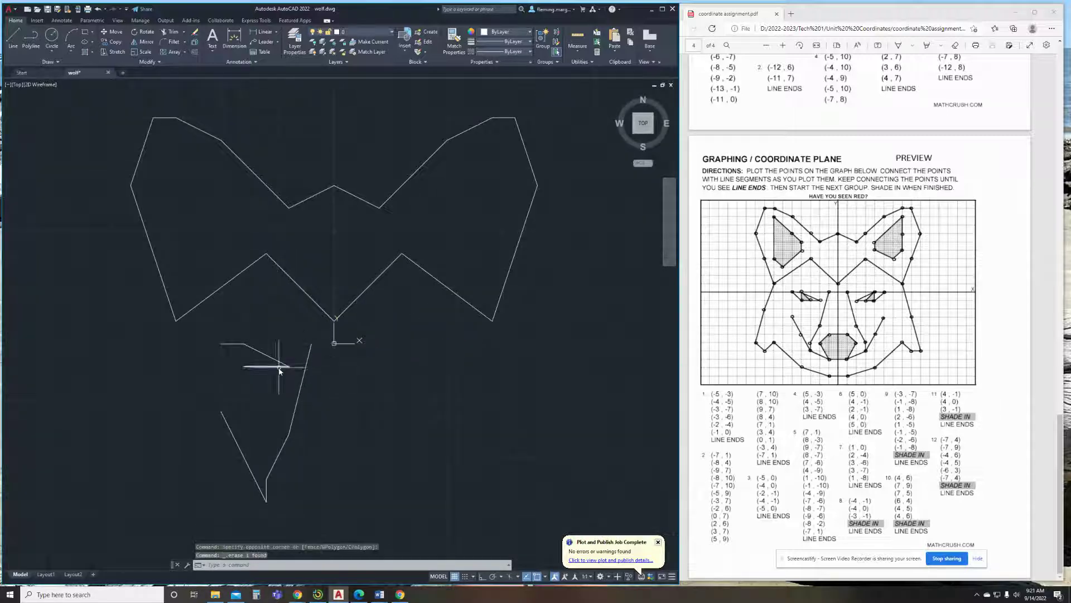
Close the left eye with a line joining its open endpoints.
{"action": "left_click", "coordinate": [16, 39]}
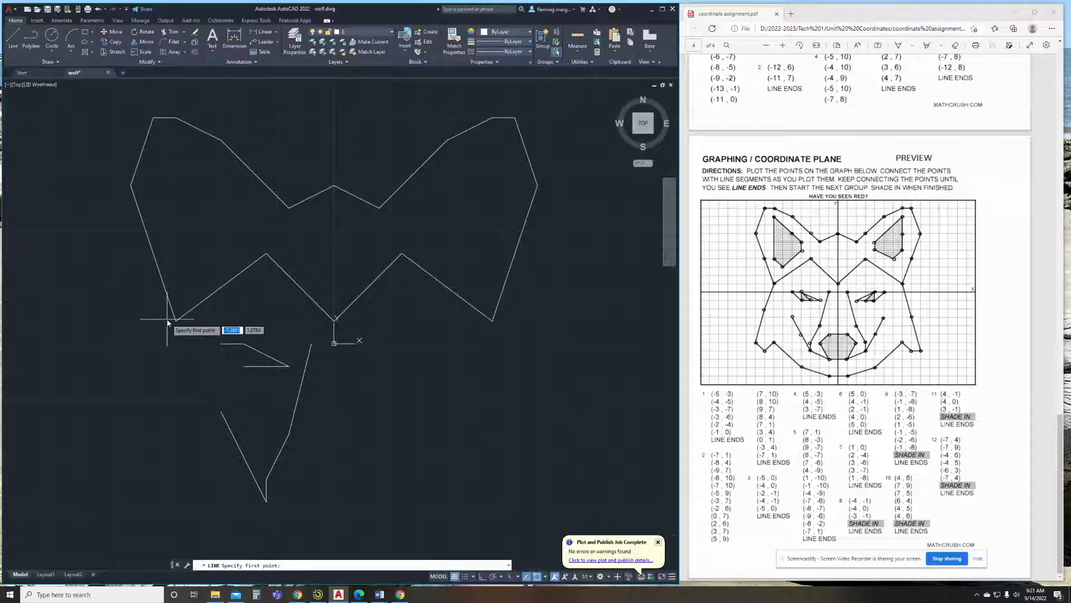
{"action": "left_click", "coordinate": [221, 343]}
{"action": "left_click", "coordinate": [243, 366]}
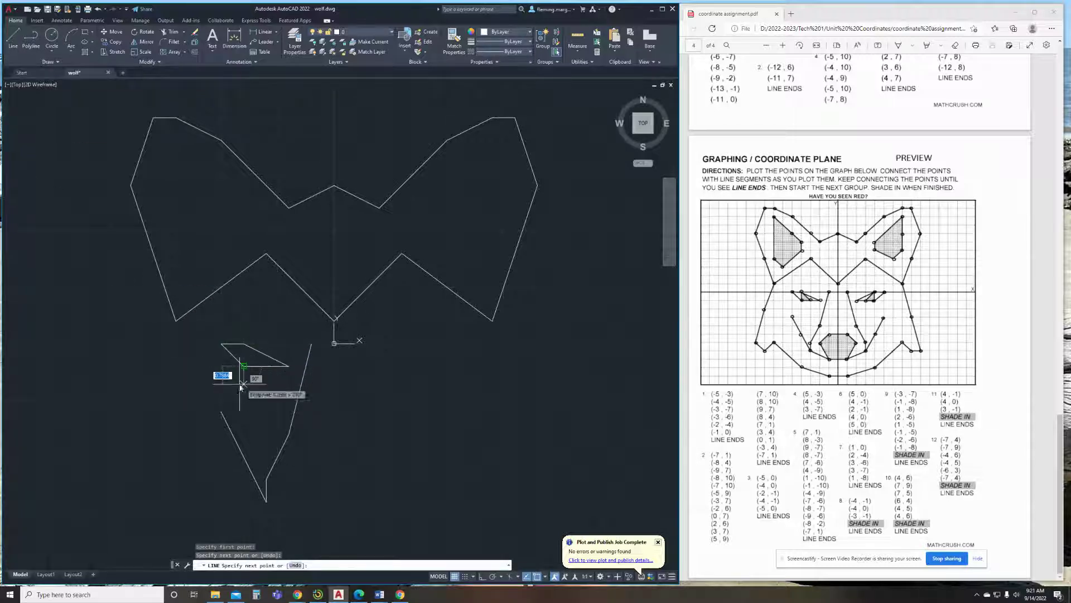
{"action": "key", "text": "Escape"}
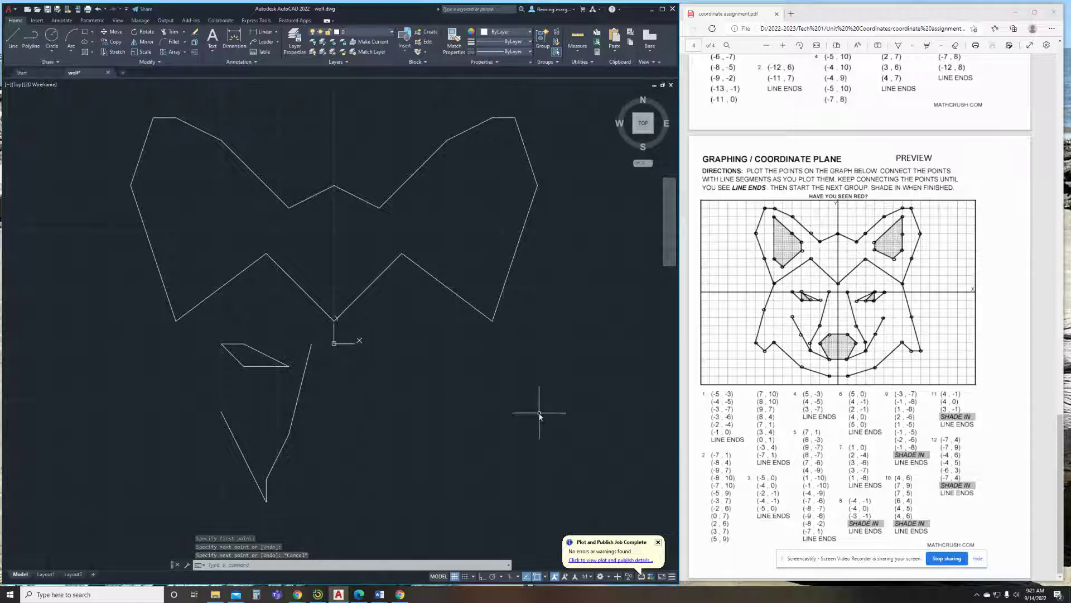
{"action": "middle_click_drag", "start_coordinate": [414, 260], "coordinate": [333, 203]}
{"action": "left_click", "coordinate": [24, 33]}
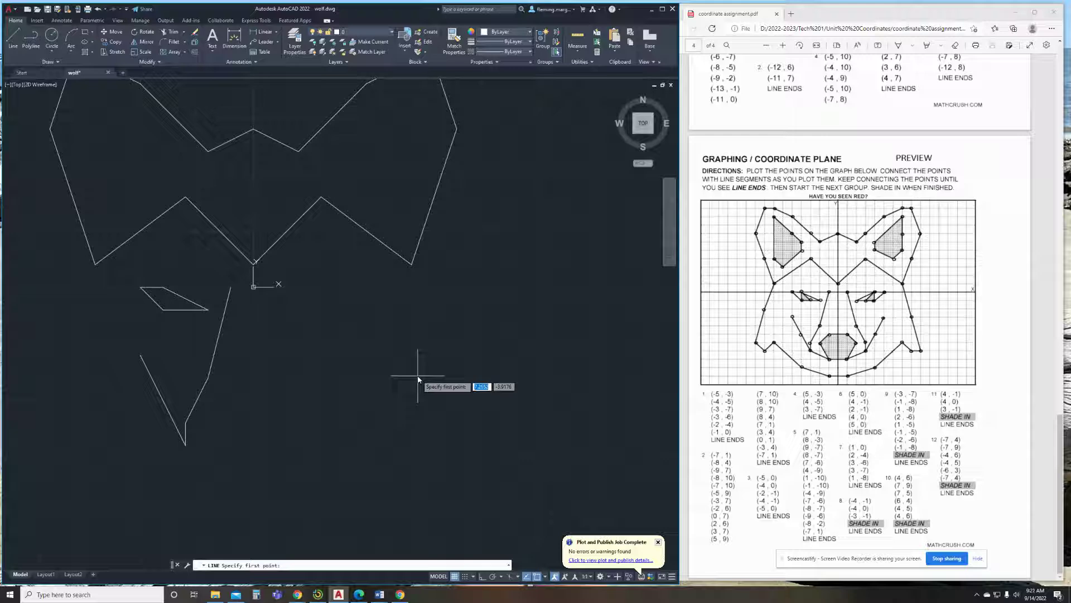
Draw a short line group from 5,-3 through 4,-5 to 3,-7.
{"action": "type", "text": "5,-3"}
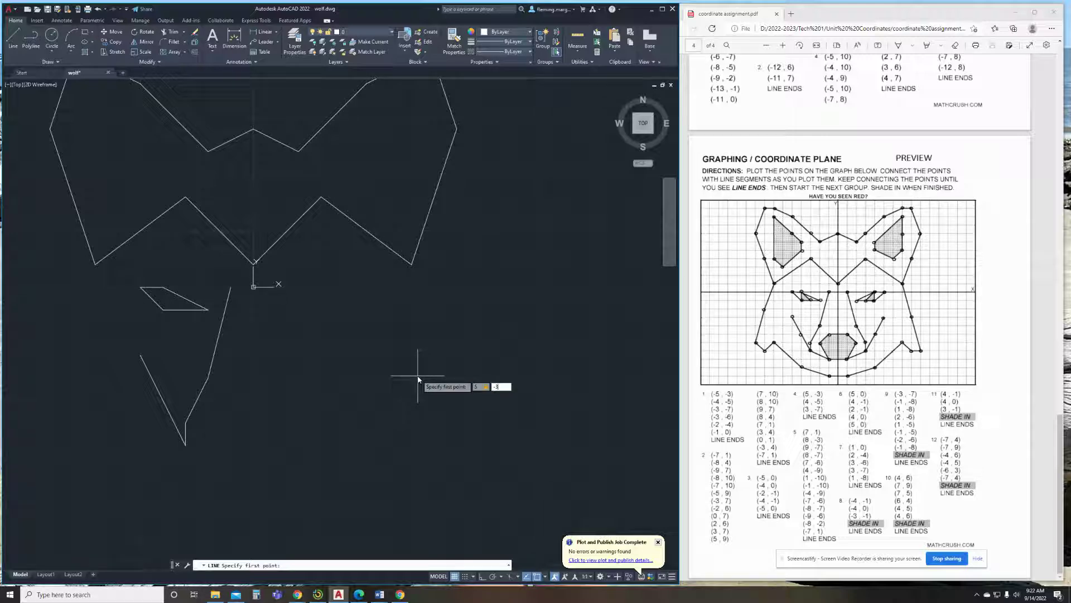
{"action": "key", "text": "Return"}
{"action": "type", "text": "4,-"}
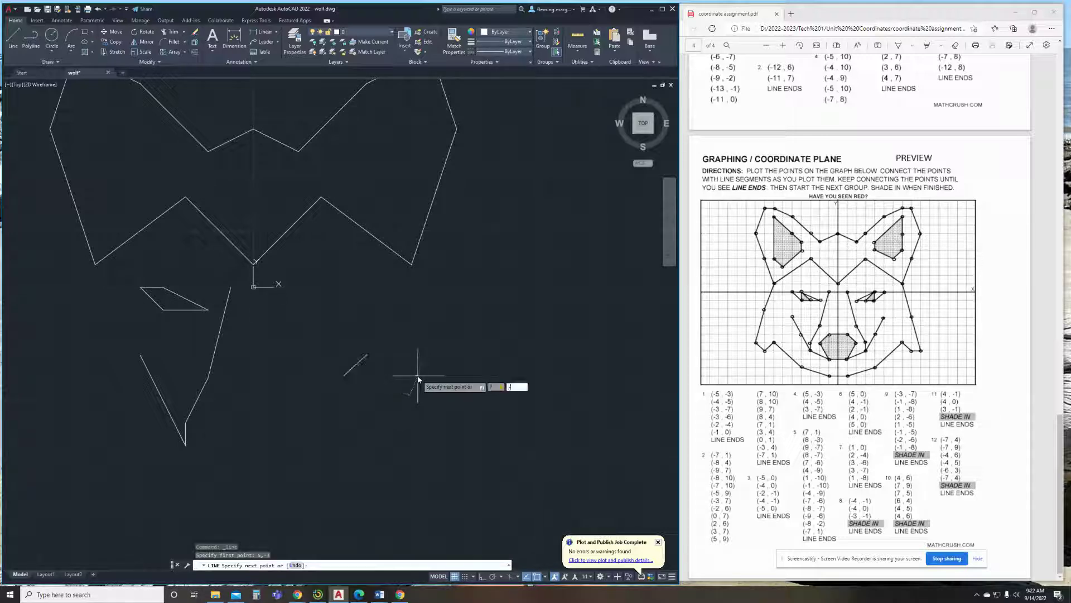
{"action": "type", "text": "5"}
{"action": "key", "text": "Return"}
{"action": "type", "text": "3,-7"}
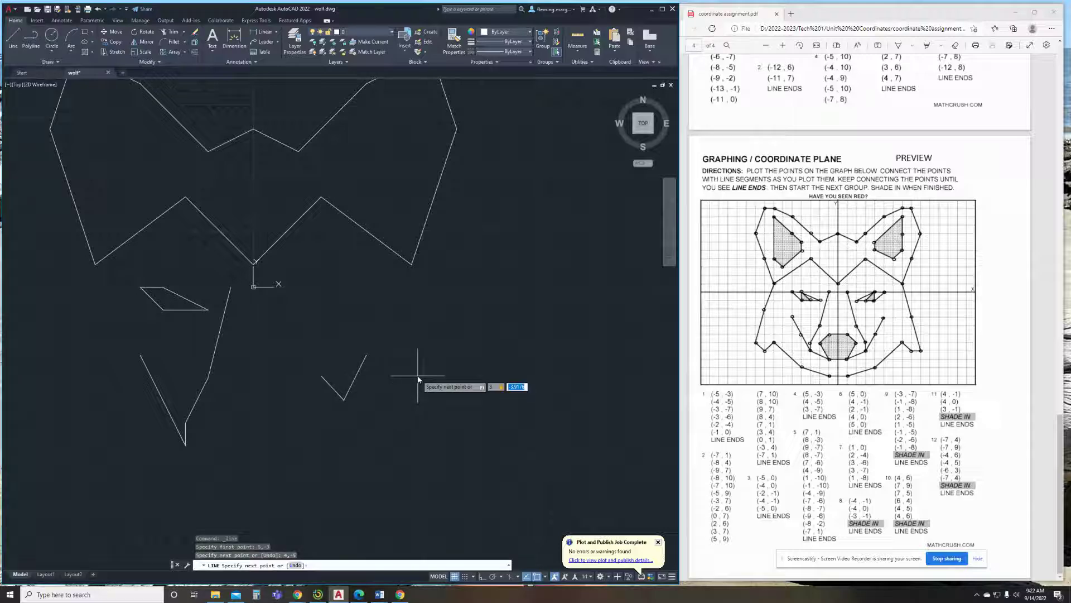
{"action": "key", "text": "Return"}
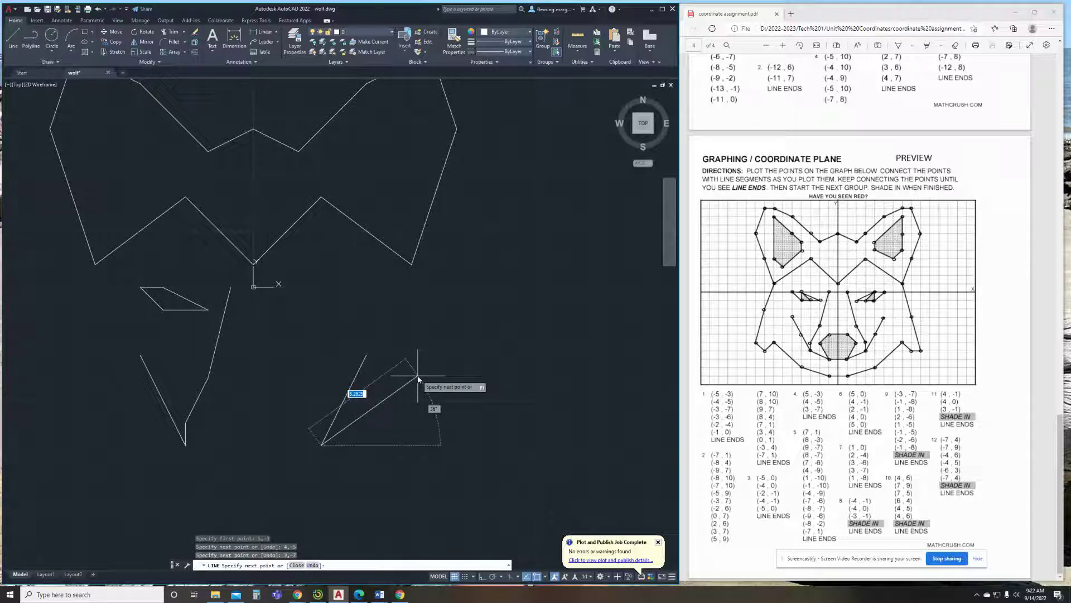
{"action": "key", "text": "Return"}
Draw the right cheek line from 7,1 through 8,-3, 9,-7 and 8,-7 to 7,-6.
{"action": "key", "text": "Return"}
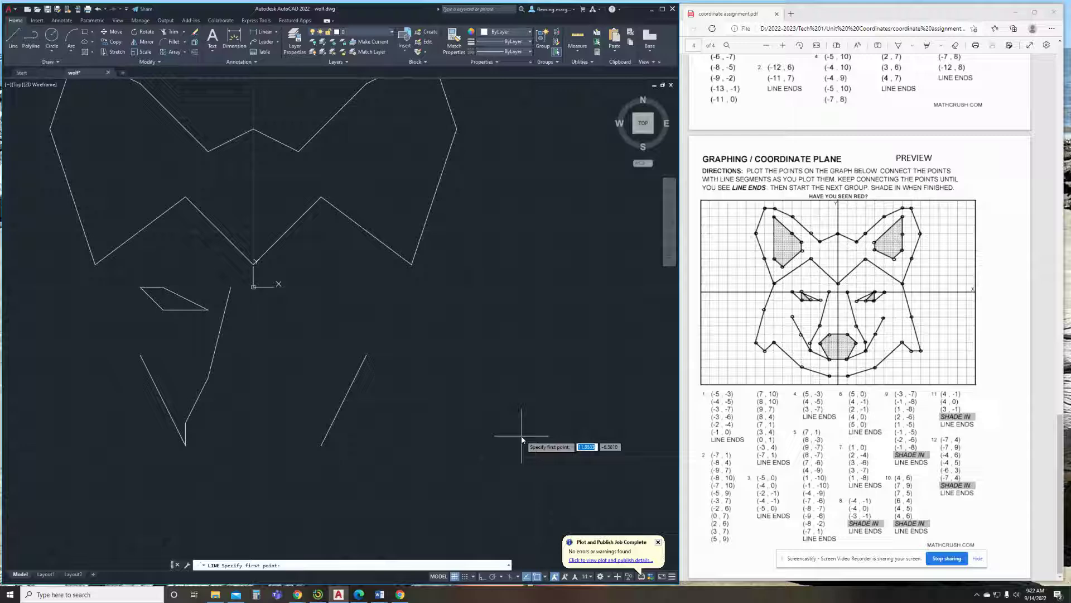
{"action": "type", "text": "7,1"}
{"action": "key", "text": "Return"}
{"action": "type", "text": "8,-"}
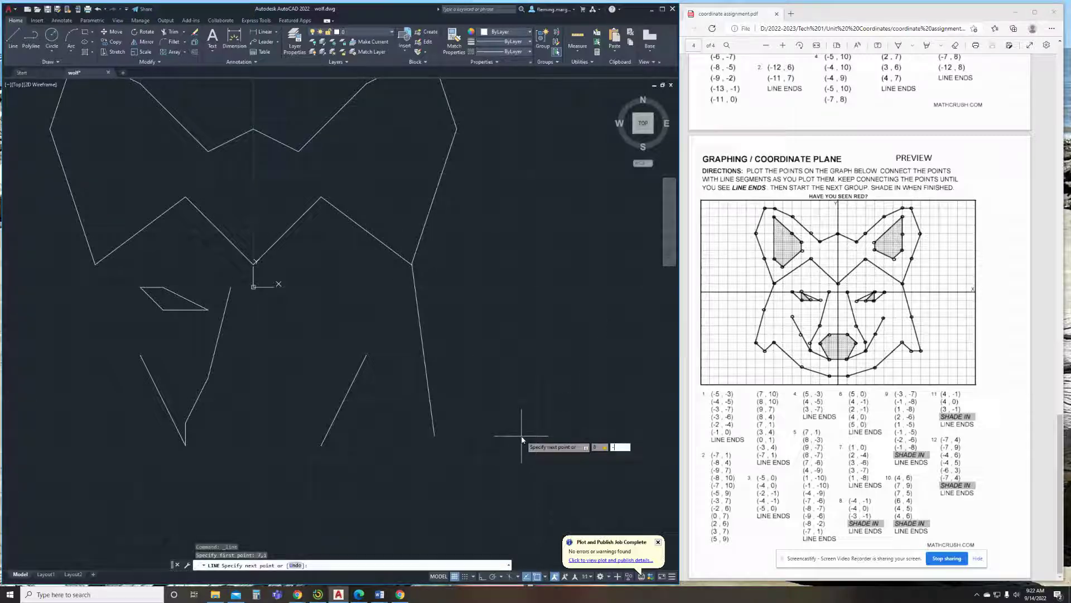
{"action": "type", "text": "3"}
{"action": "key", "text": "Return"}
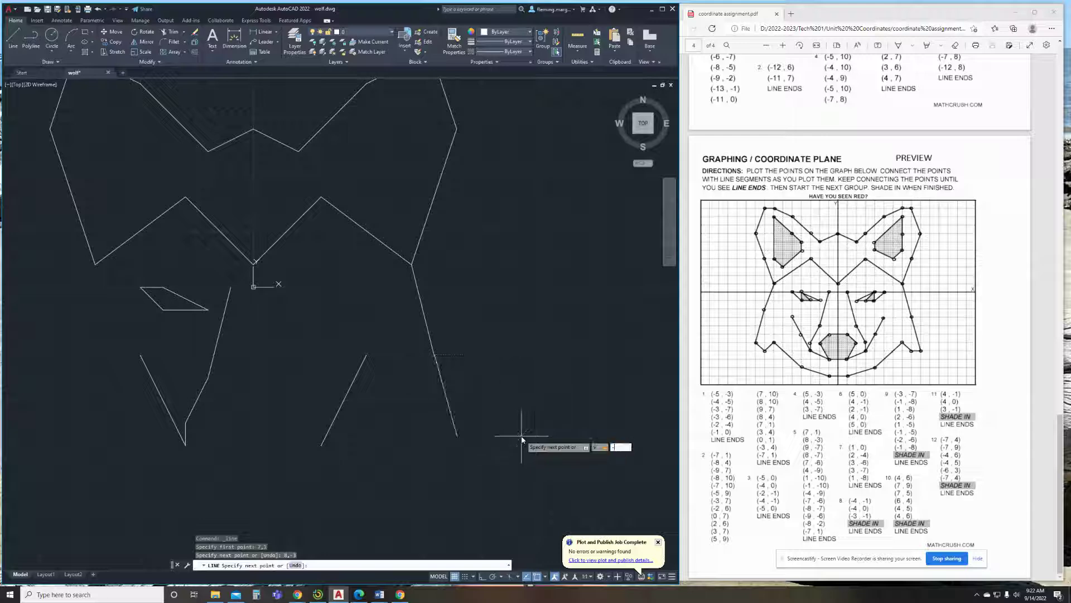
{"action": "type", "text": "9,-7"}
{"action": "key", "text": "Return"}
{"action": "type", "text": "8,-7"}
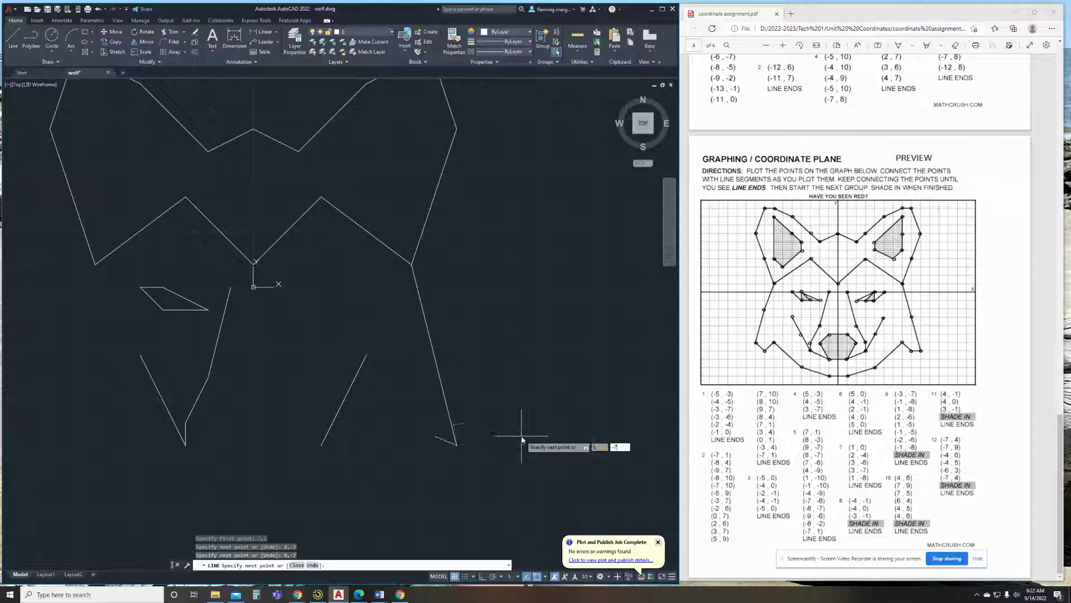
{"action": "key", "text": "Return"}
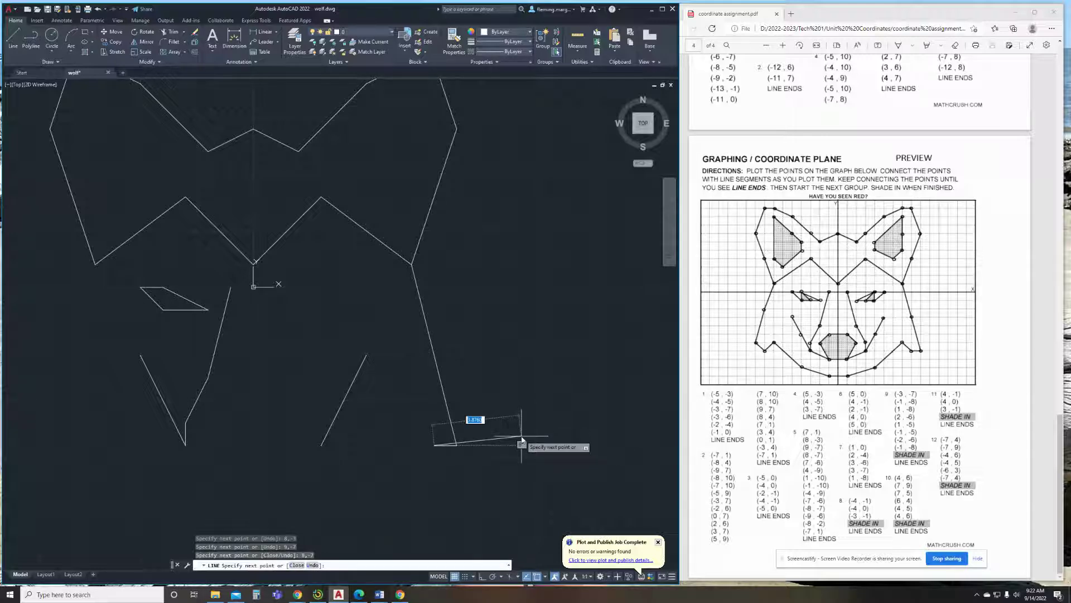
{"action": "type", "text": "7,-6"}
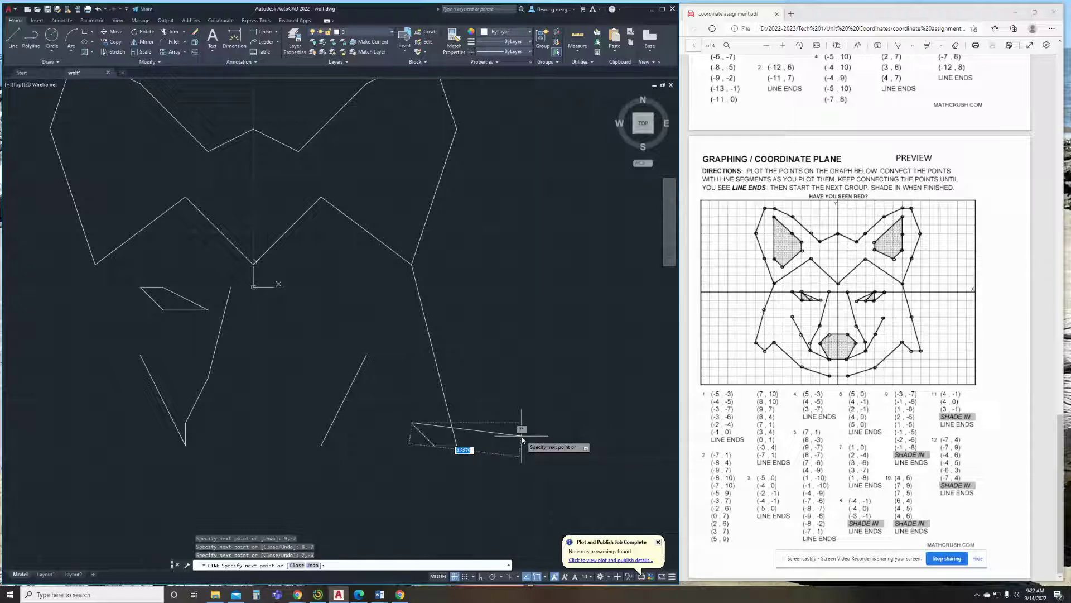
{"action": "key", "text": "Return"}
Continue the chin curve through 4,-9, 1,-10, -1,-10, -4,-9 and -7,-6.
{"action": "type", "text": "4,-9"}
{"action": "key", "text": "Return"}
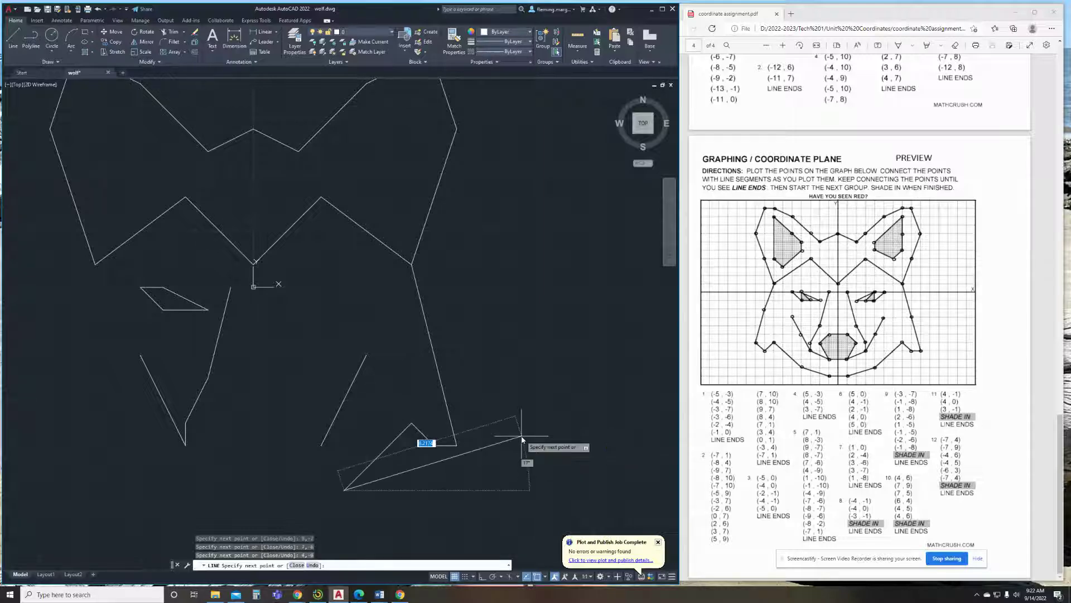
{"action": "type", "text": "1,-10"}
{"action": "key", "text": "Return"}
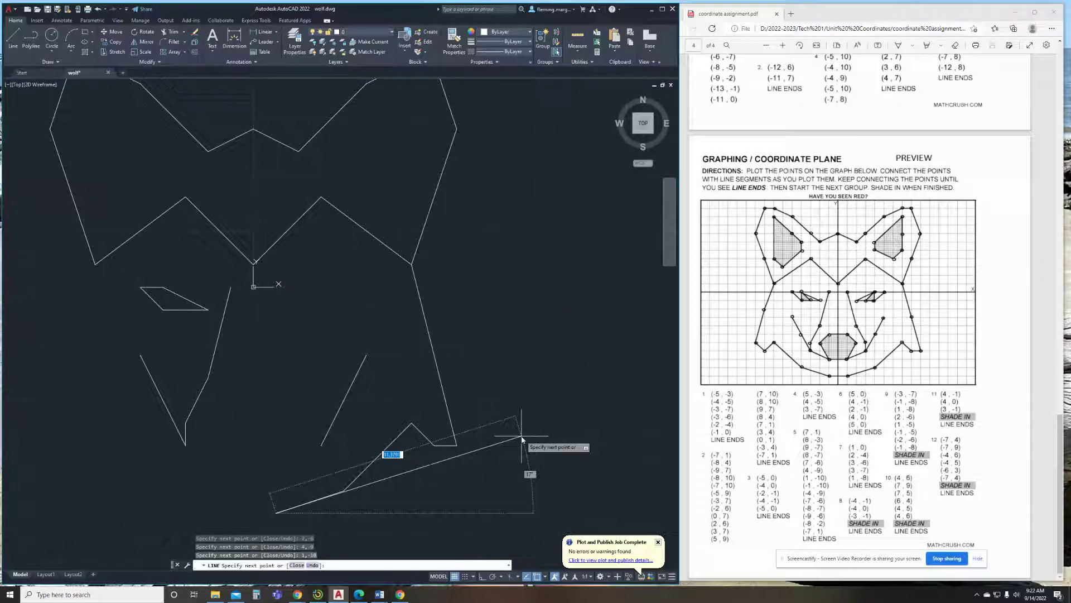
{"action": "type", "text": "-1,-10"}
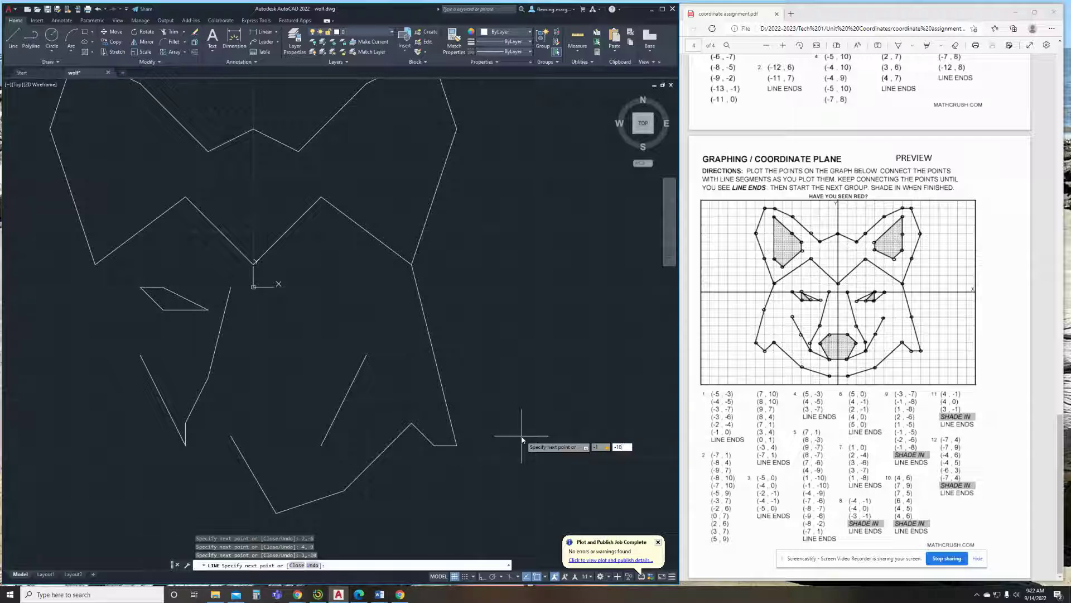
{"action": "key", "text": "Return"}
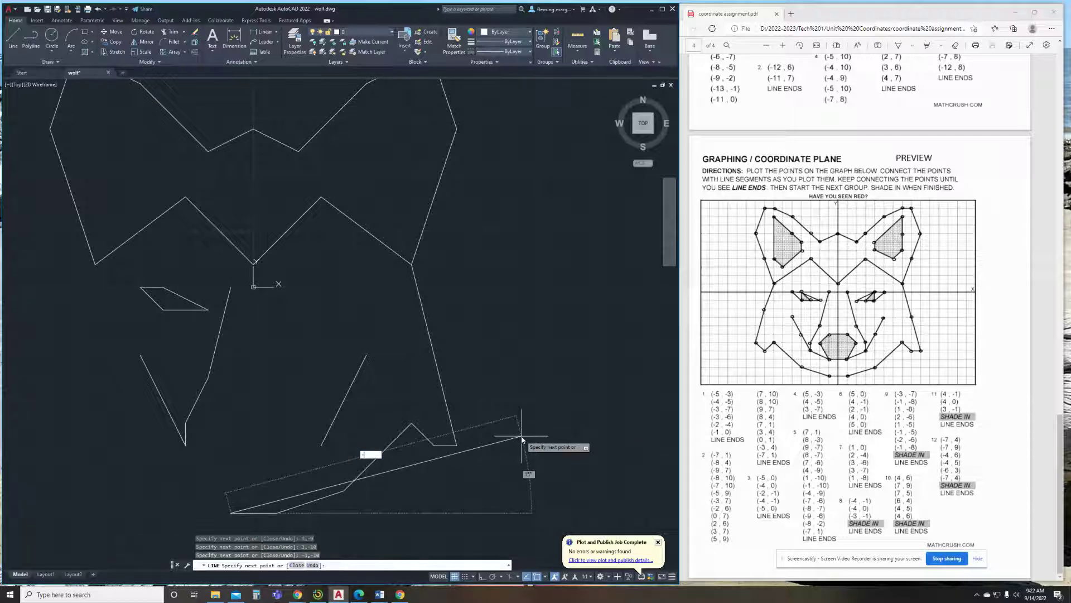
{"action": "type", "text": "-4,-9"}
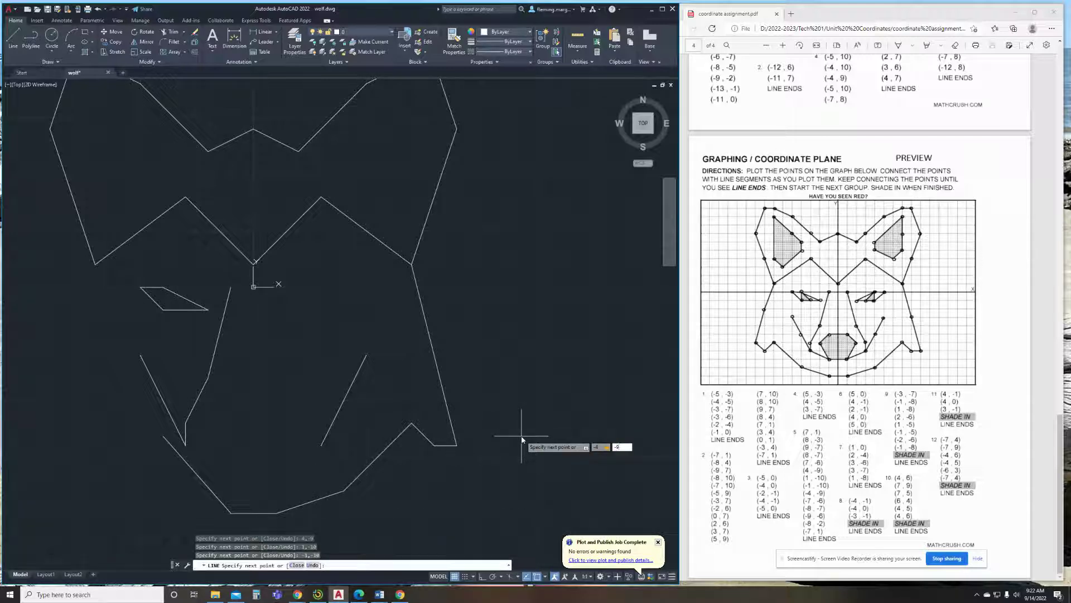
{"action": "key", "text": "Return"}
{"action": "type", "text": "-7,-6"}
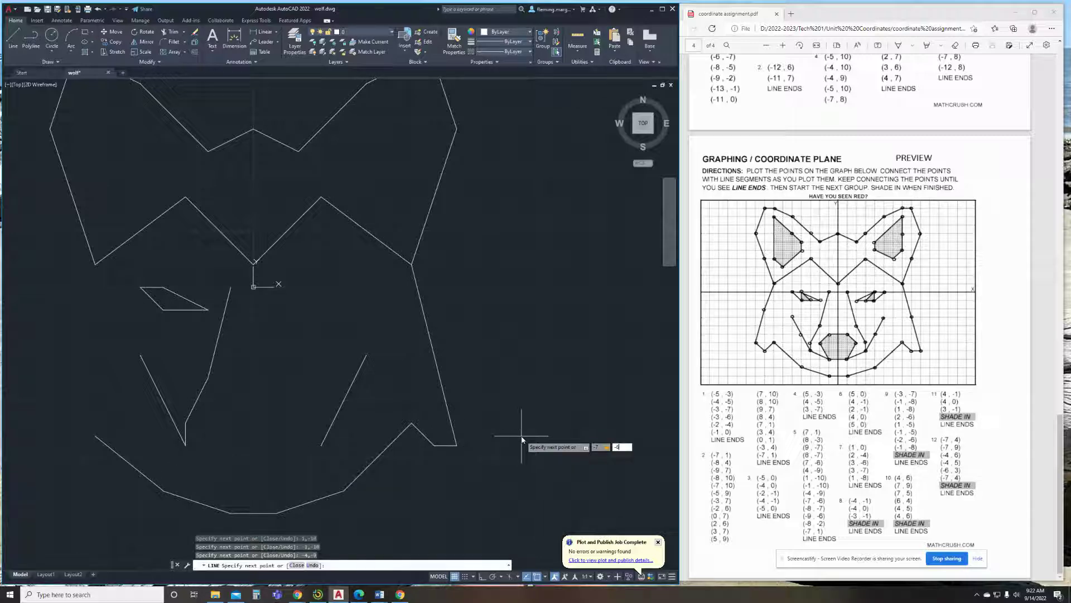
{"action": "key", "text": "Return"}
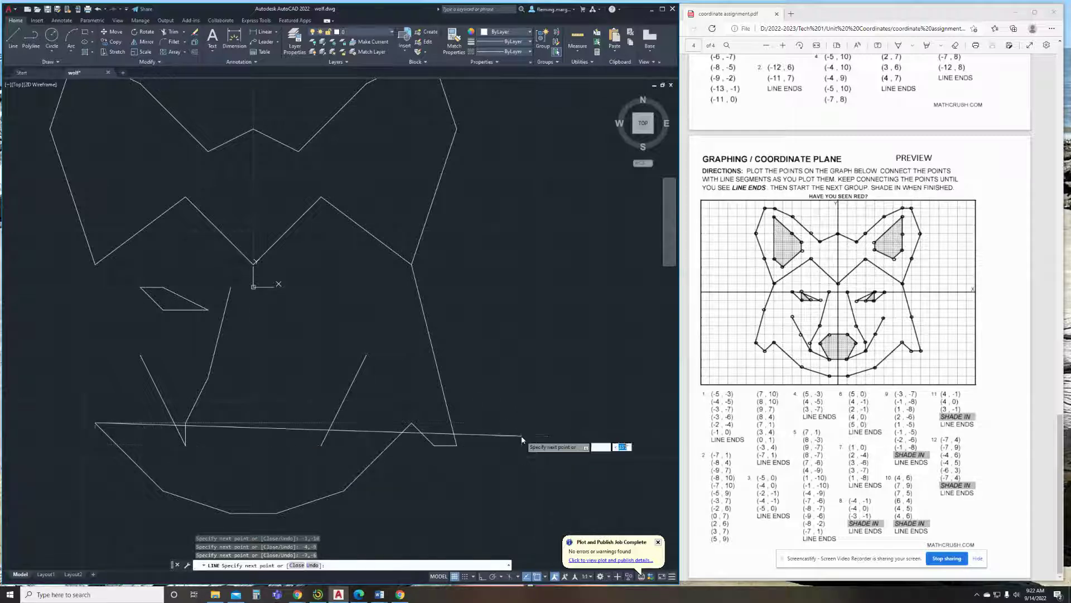
Run the left jaw line through -8,-7, -9,-6 and -8,-2 up to -7,1.
{"action": "type", "text": "-8,-7"}
{"action": "key", "text": "Return"}
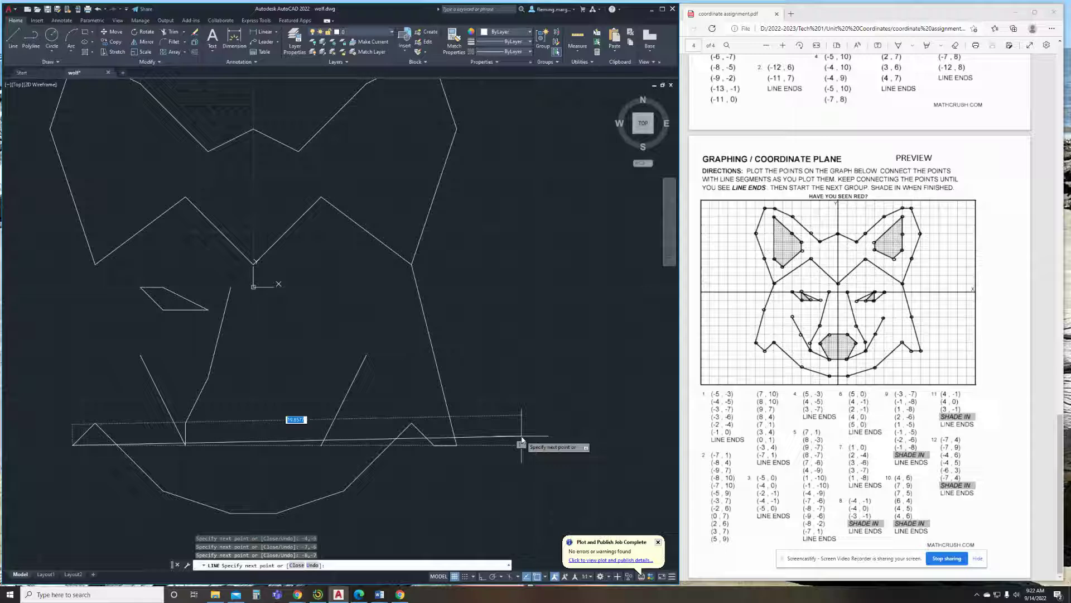
{"action": "type", "text": "-"}
{"action": "type", "text": "9,-6"}
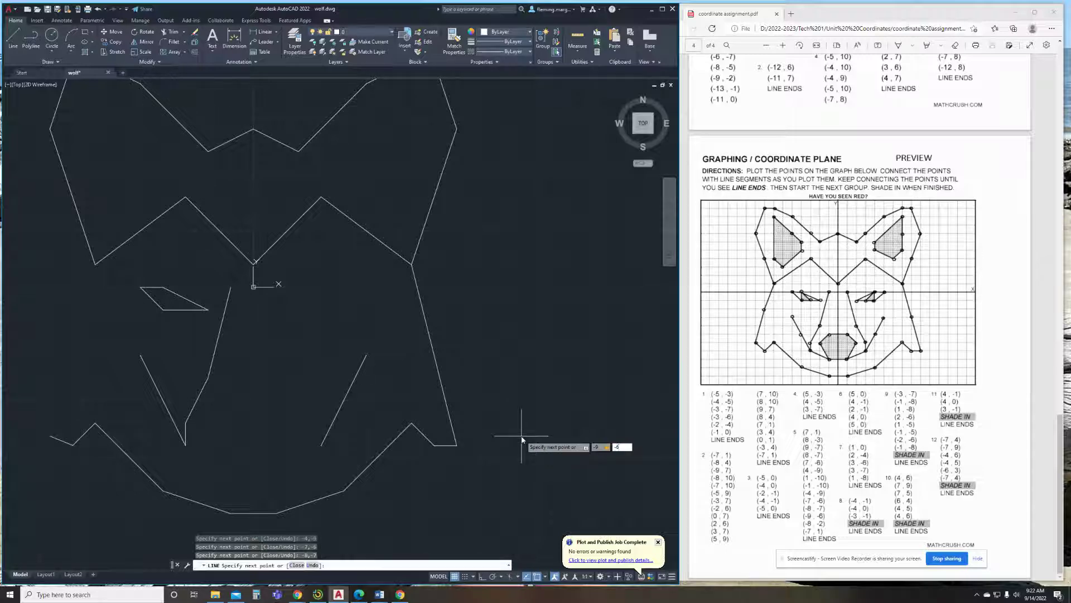
{"action": "key", "text": "Return"}
{"action": "type", "text": "-2"}
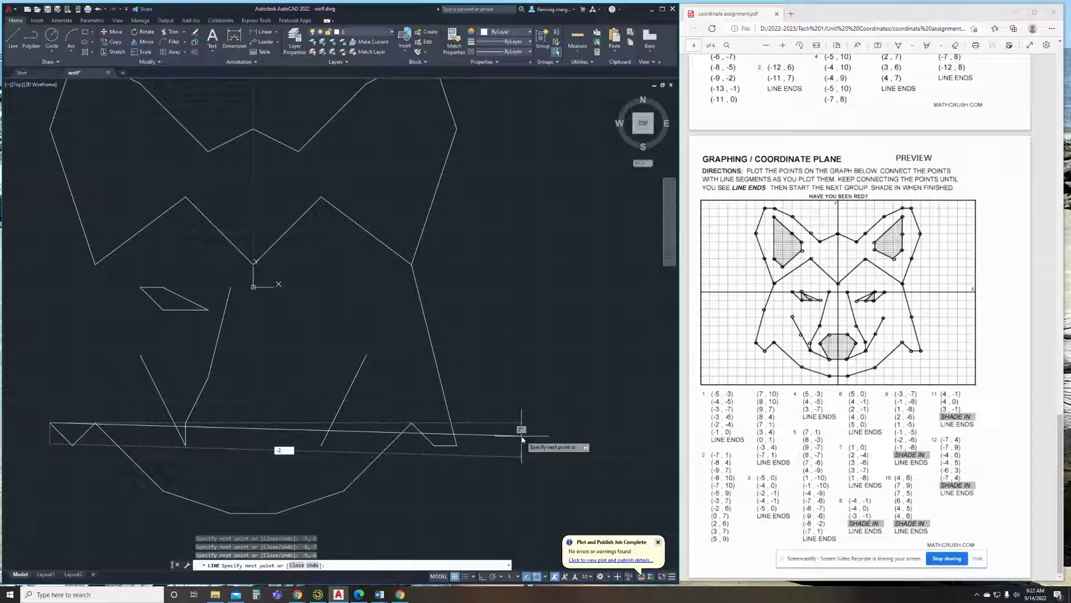
{"action": "type", "text": "8,-"}
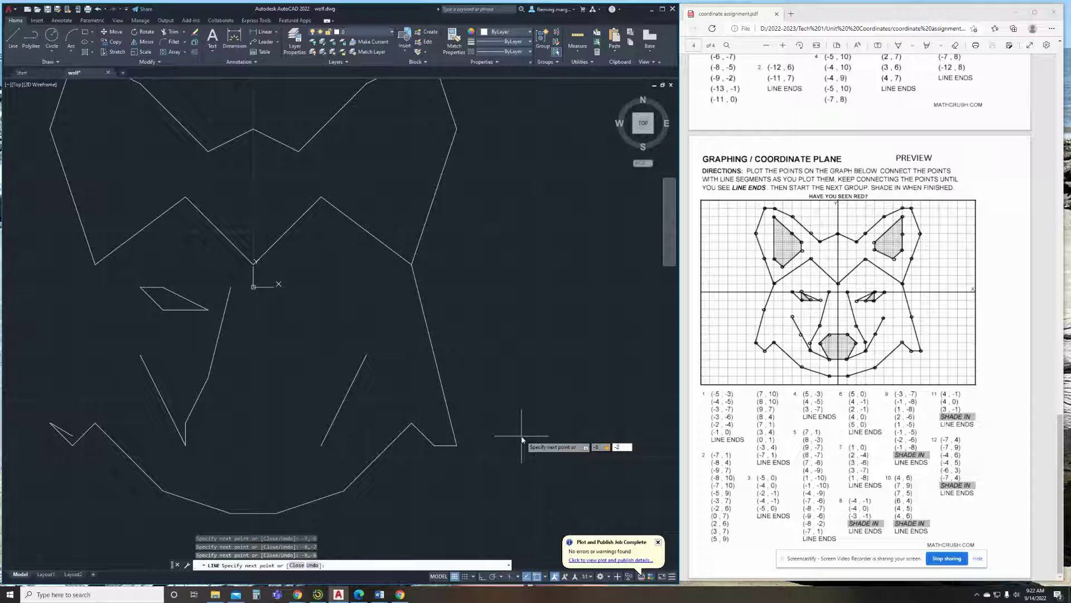
{"action": "type", "text": "2"}
{"action": "key", "text": "Return"}
{"action": "type", "text": "-7,1"}
{"action": "key", "text": "Return"}
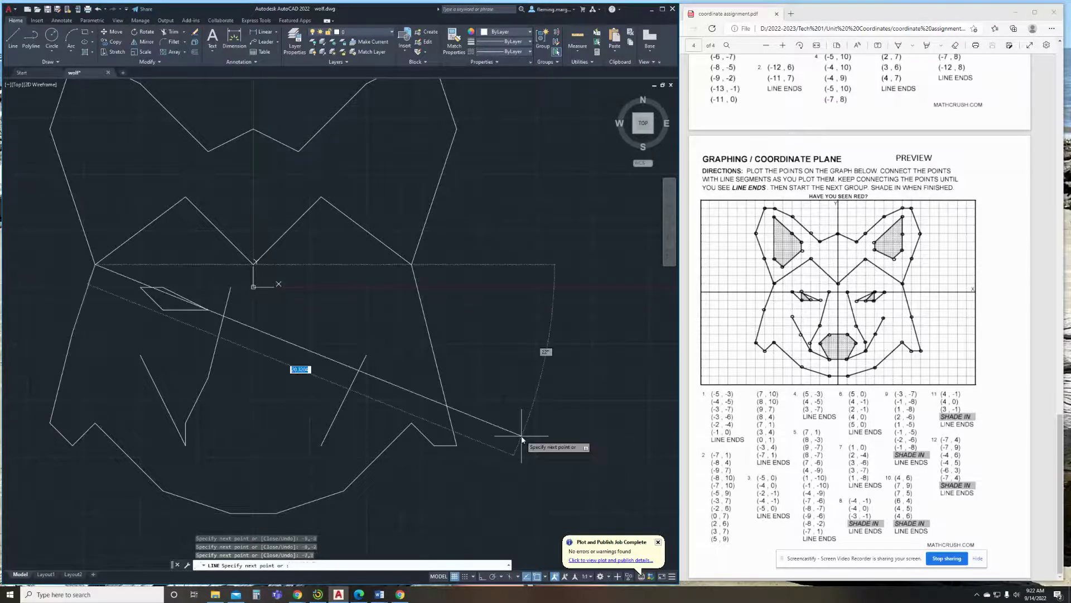
{"action": "key", "text": "Return"}
Draw the closed right eye through 5,0, 4,-1, 2,-1, 4,0 and back to 5,0.
{"action": "left_click", "coordinate": [13, 39]}
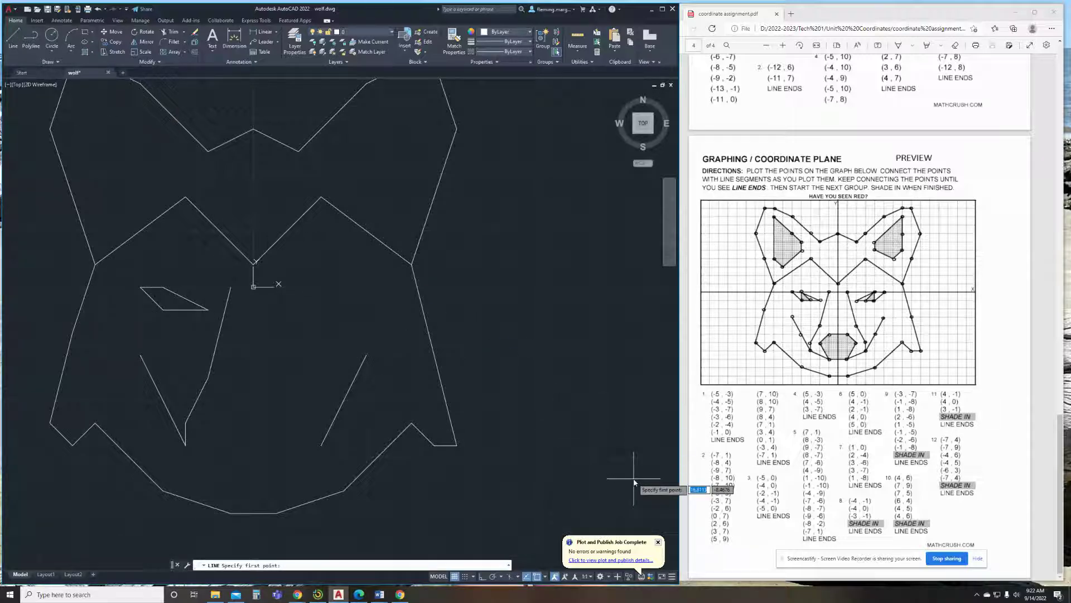
{"action": "type", "text": "5,0"}
{"action": "key", "text": "Return"}
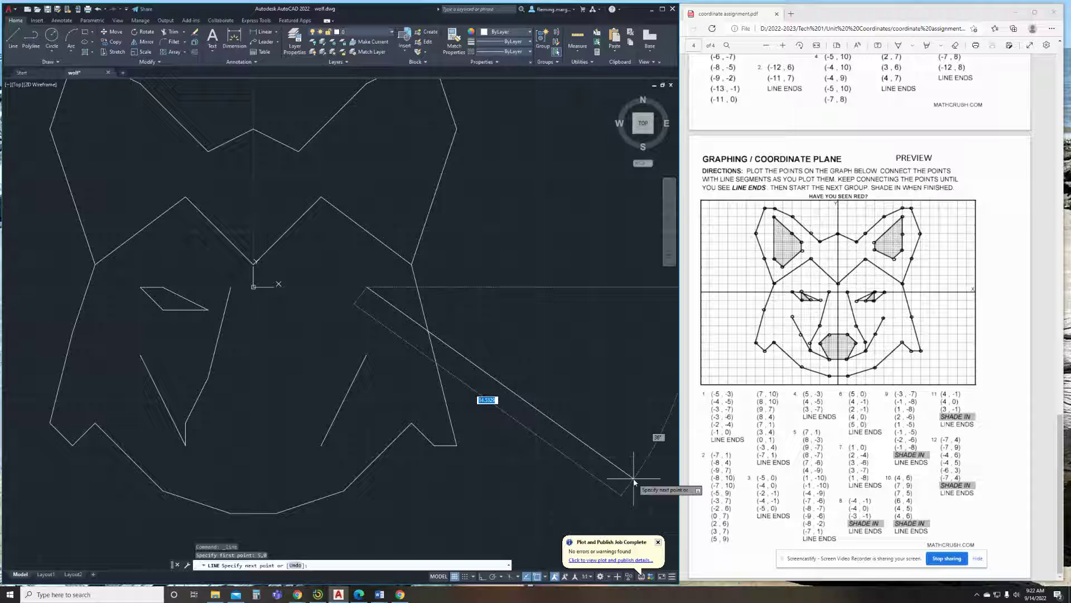
{"action": "type", "text": "4,-1"}
{"action": "key", "text": "Return"}
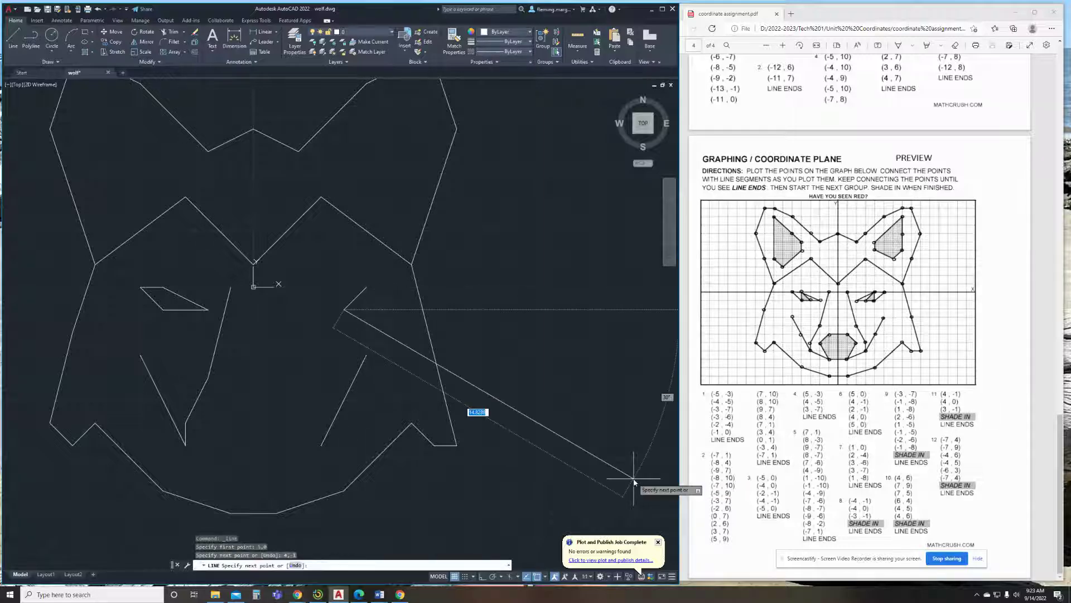
{"action": "type", "text": "2,-1"}
{"action": "key", "text": "Return"}
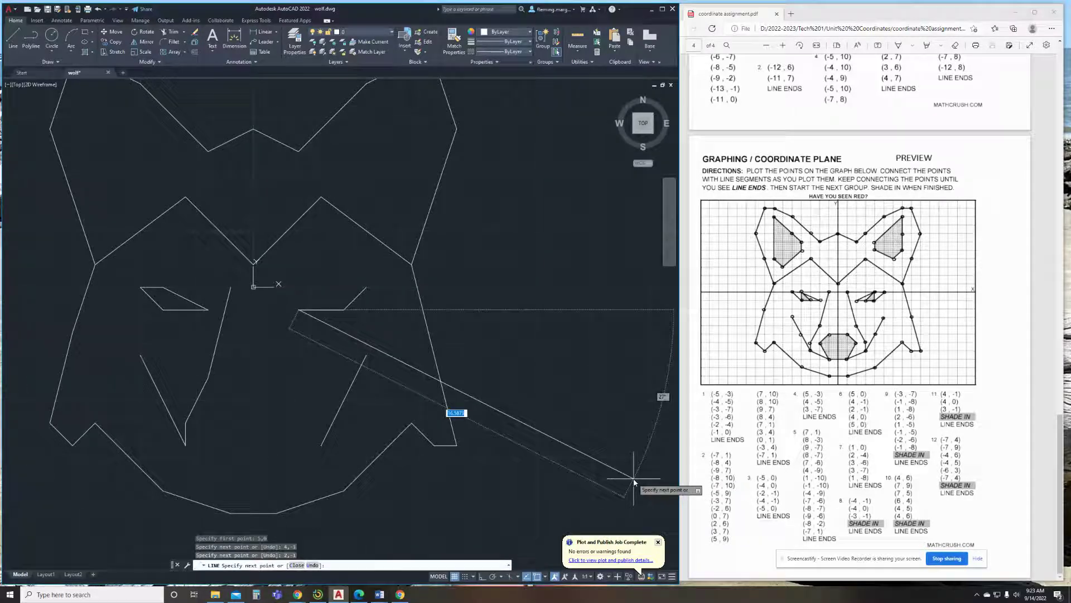
{"action": "type", "text": "4,0"}
{"action": "key", "text": "Return"}
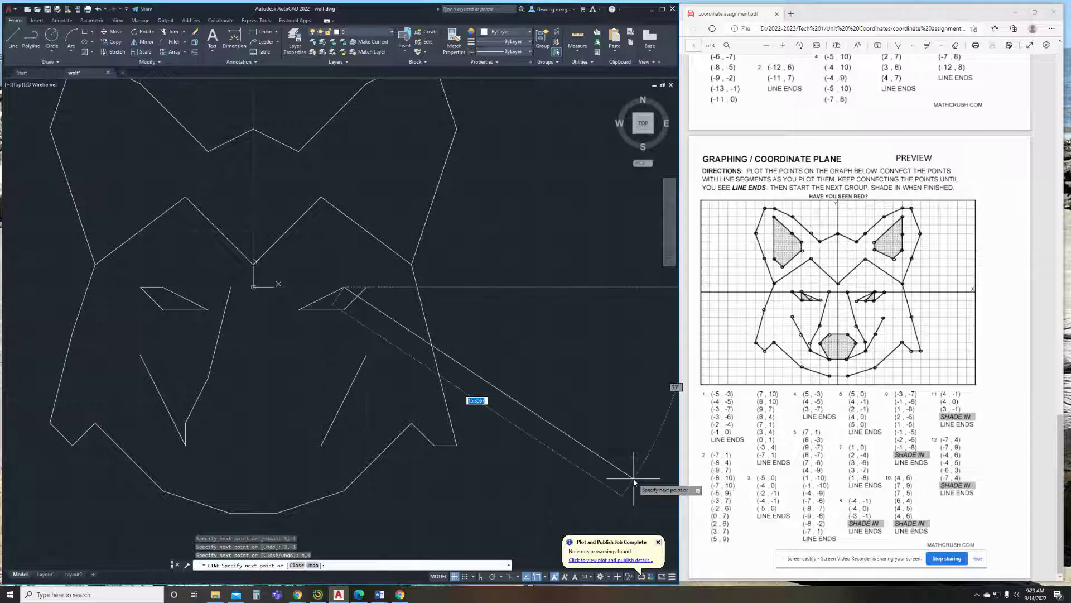
{"action": "type", "text": "5,0"}
{"action": "key", "text": "Return"}
{"action": "key", "text": "Escape"}
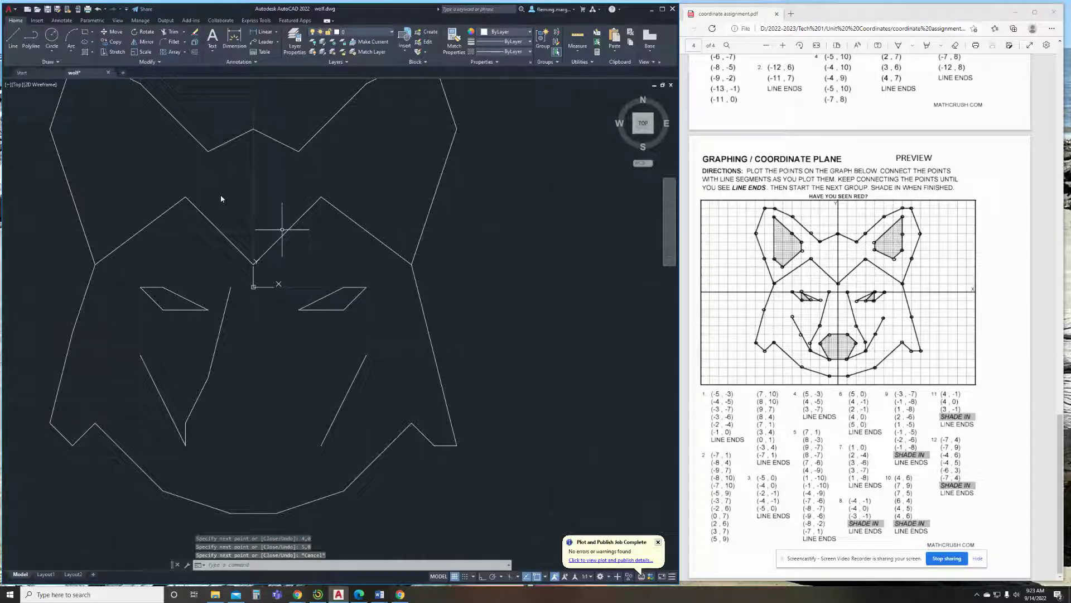
Draw the right muzzle line from 1,0 through 2,-4, 3,-6, 3,-7 to 1,-8.
{"action": "left_click", "coordinate": [10, 46]}
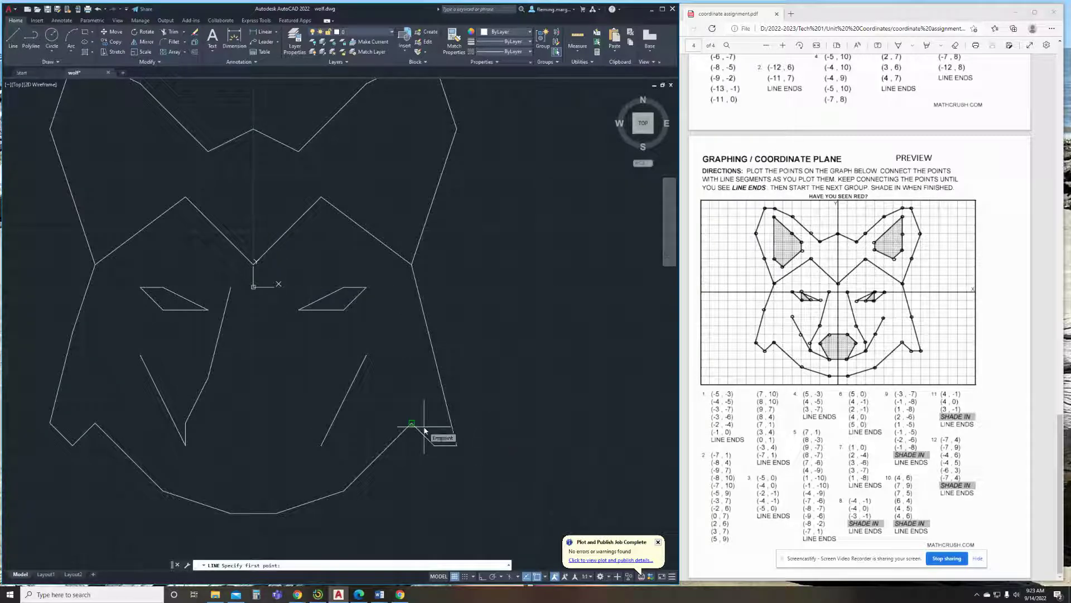
{"action": "type", "text": "1,"}
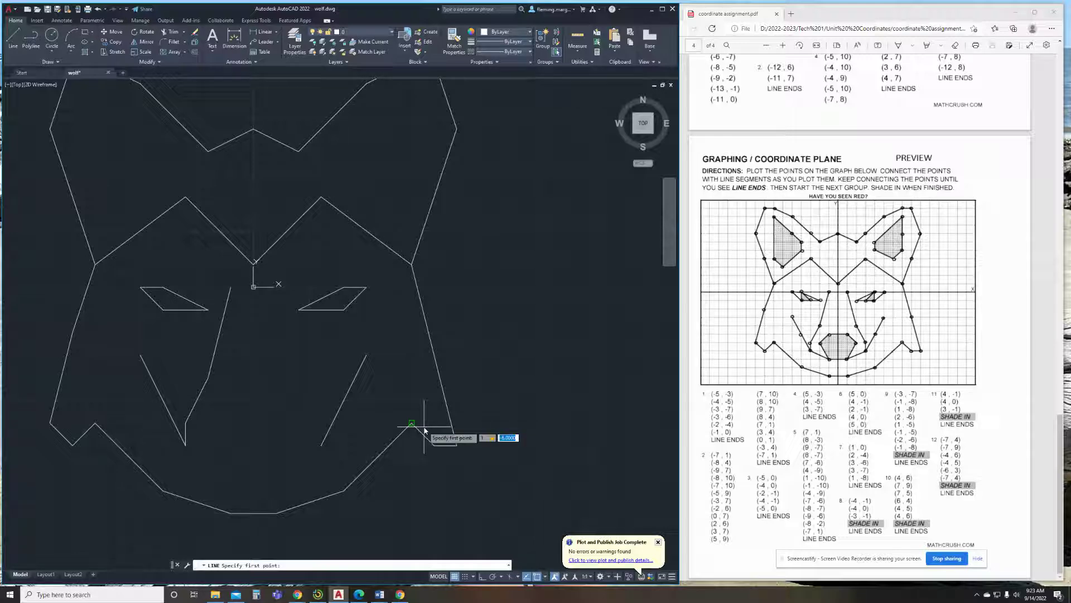
{"action": "type", "text": "-"}
{"action": "key", "text": "Return"}
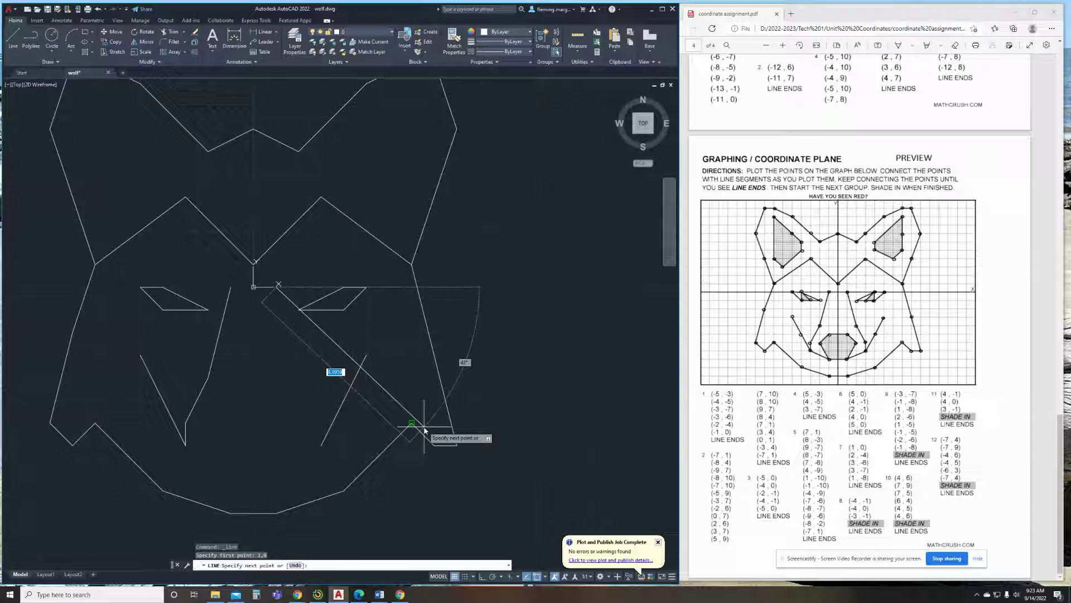
{"action": "type", "text": "2,-4"}
{"action": "key", "text": "Return"}
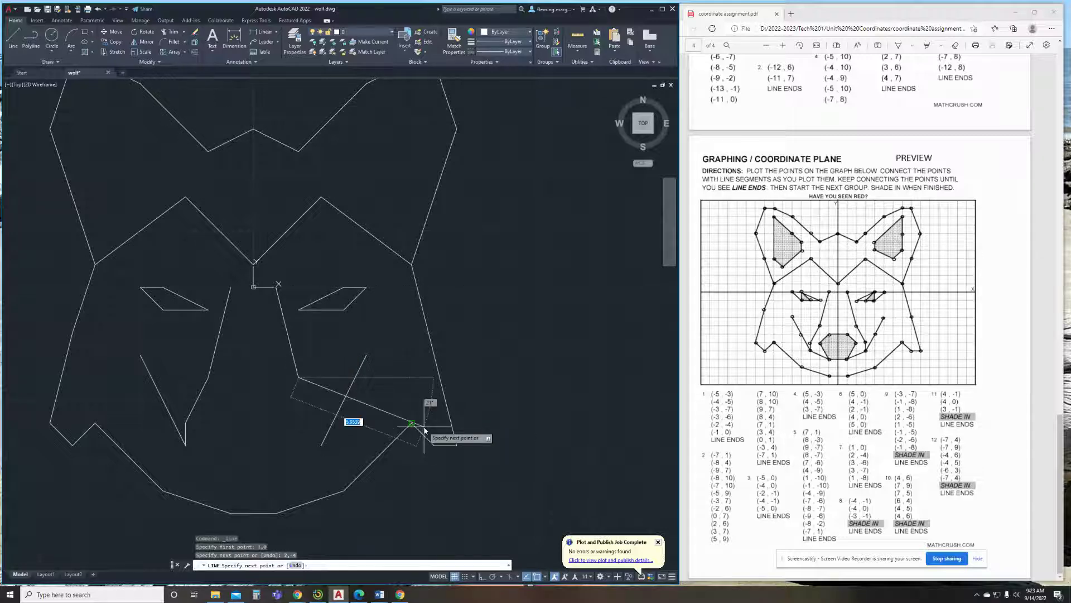
{"action": "type", "text": "3,-6"}
{"action": "key", "text": "Return"}
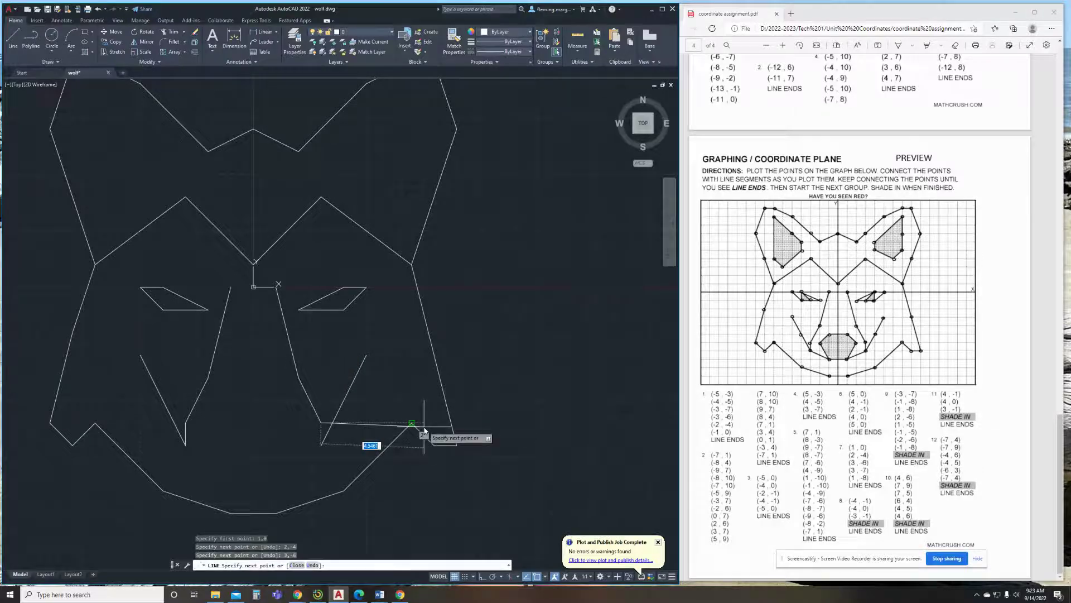
{"action": "type", "text": "3,"}
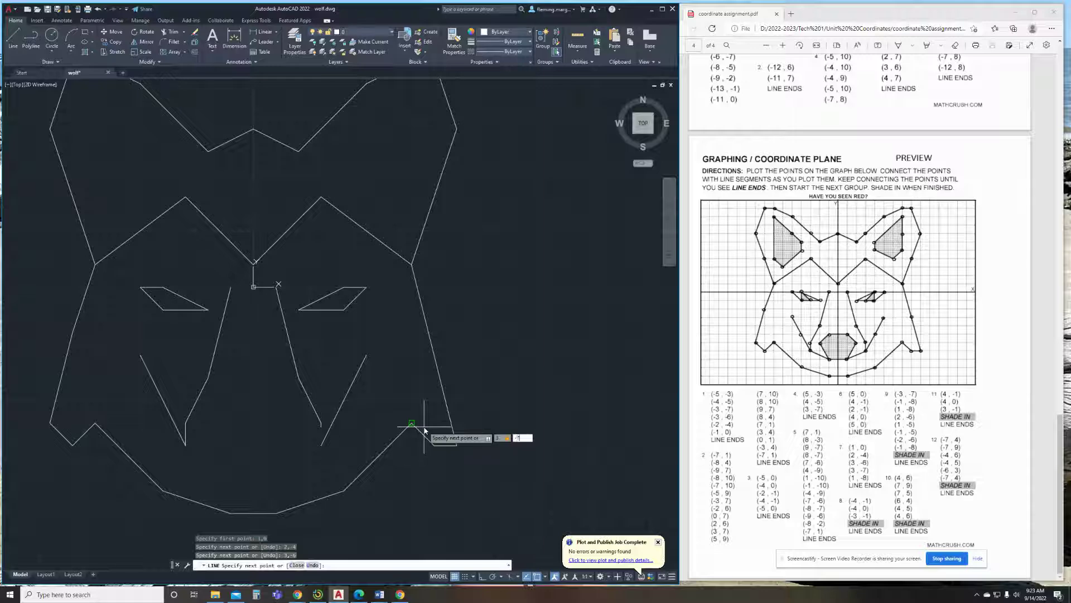
{"action": "type", "text": "-7"}
{"action": "key", "text": "Return"}
{"action": "type", "text": "1,-8"}
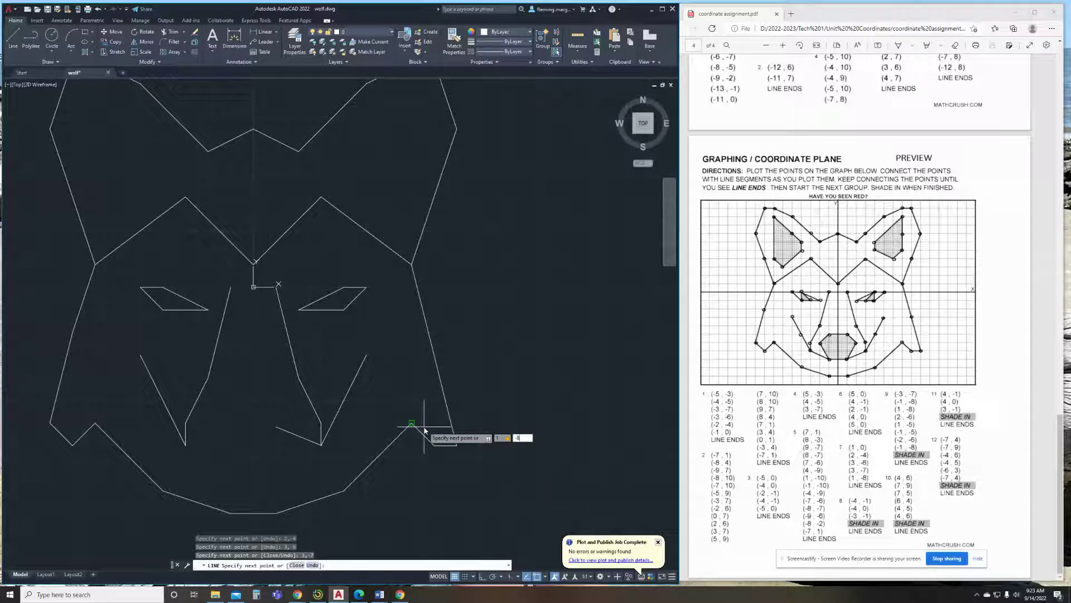
{"action": "key", "text": "Return"}
{"action": "key", "text": "Return"}
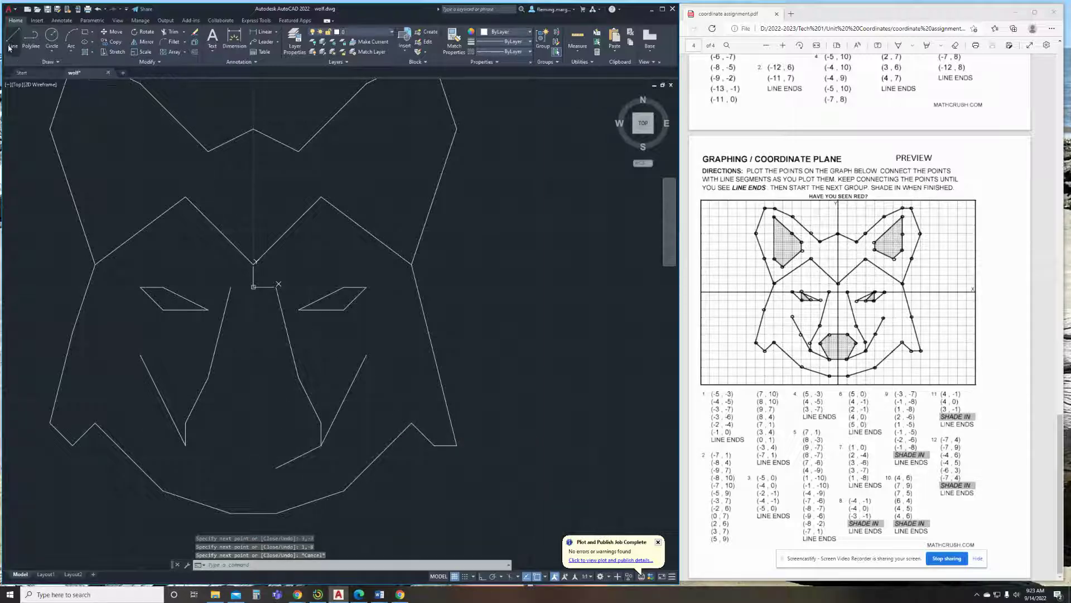
{"action": "key", "text": "Return"}
Finish the cheek line from -4,-1 through -4,0 to -3,-1.
{"action": "type", "text": "-4"}
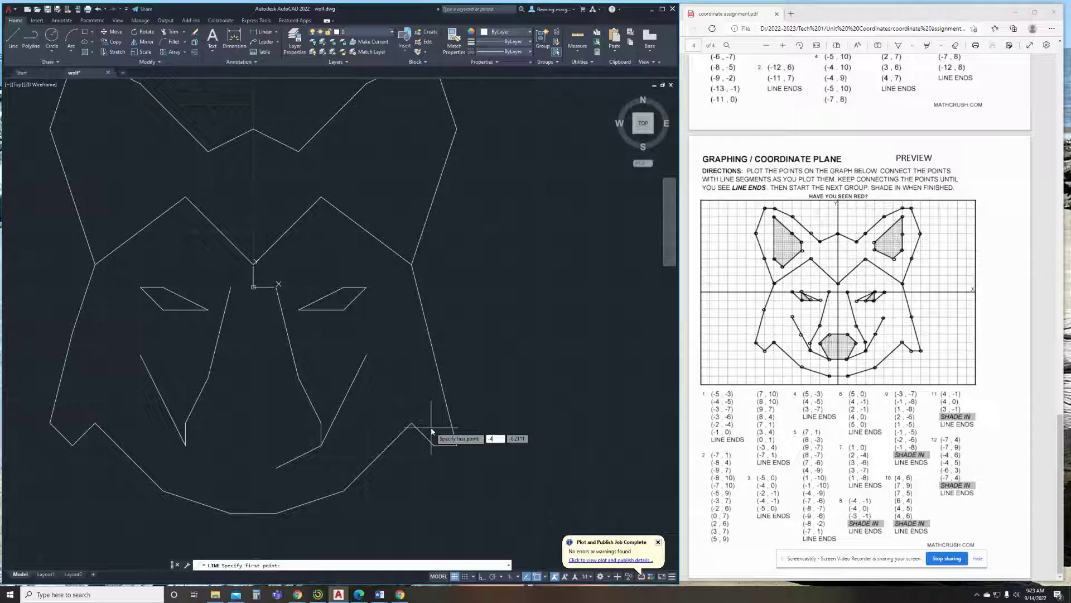
{"action": "type", "text": ",-1"}
{"action": "key", "text": "Return"}
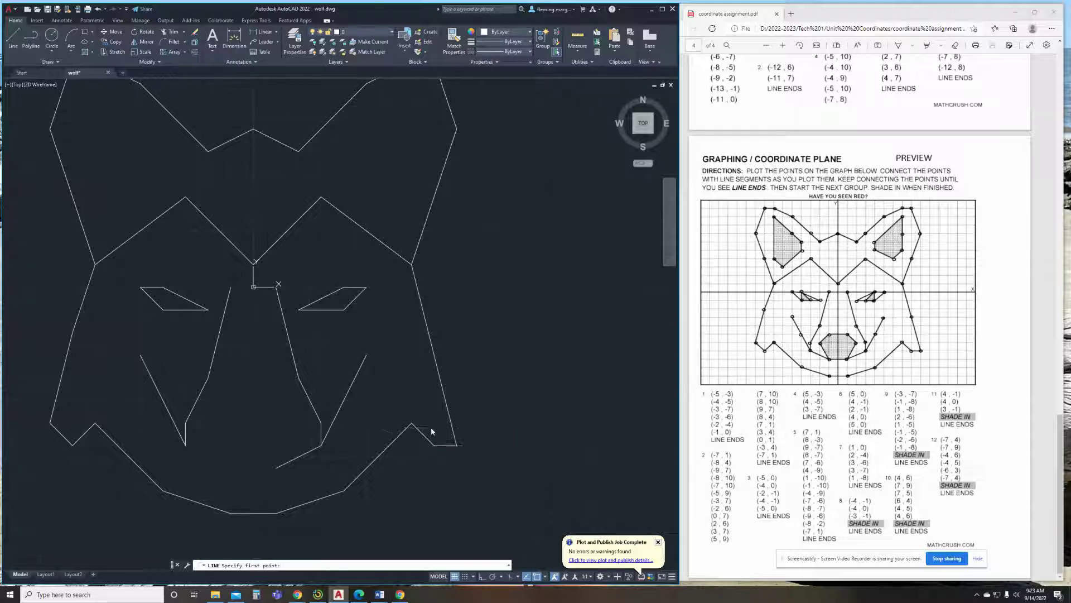
{"action": "type", "text": "0"}
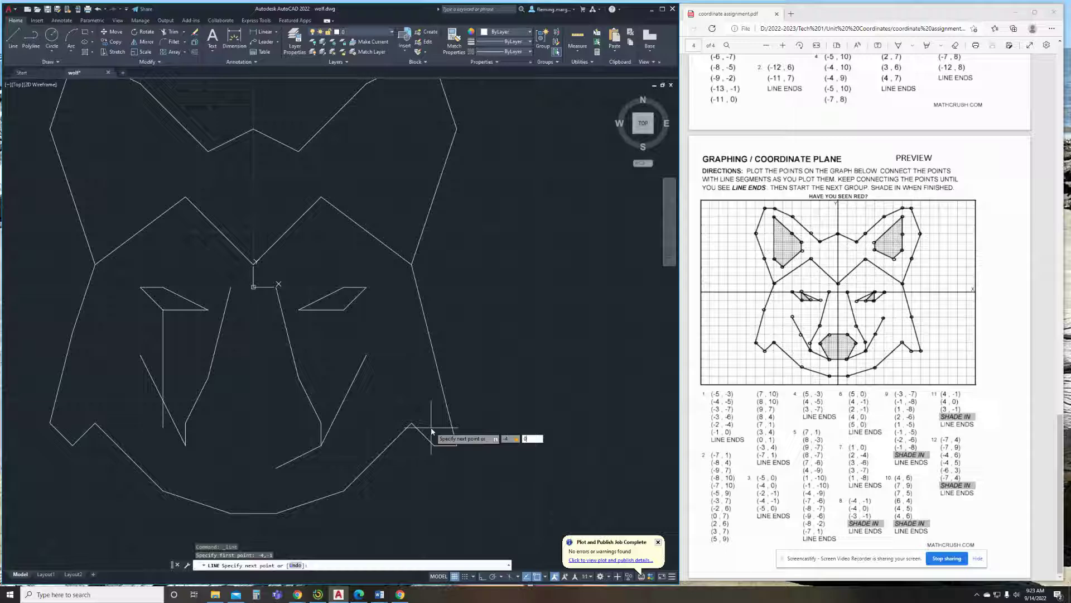
{"action": "key", "text": "Return"}
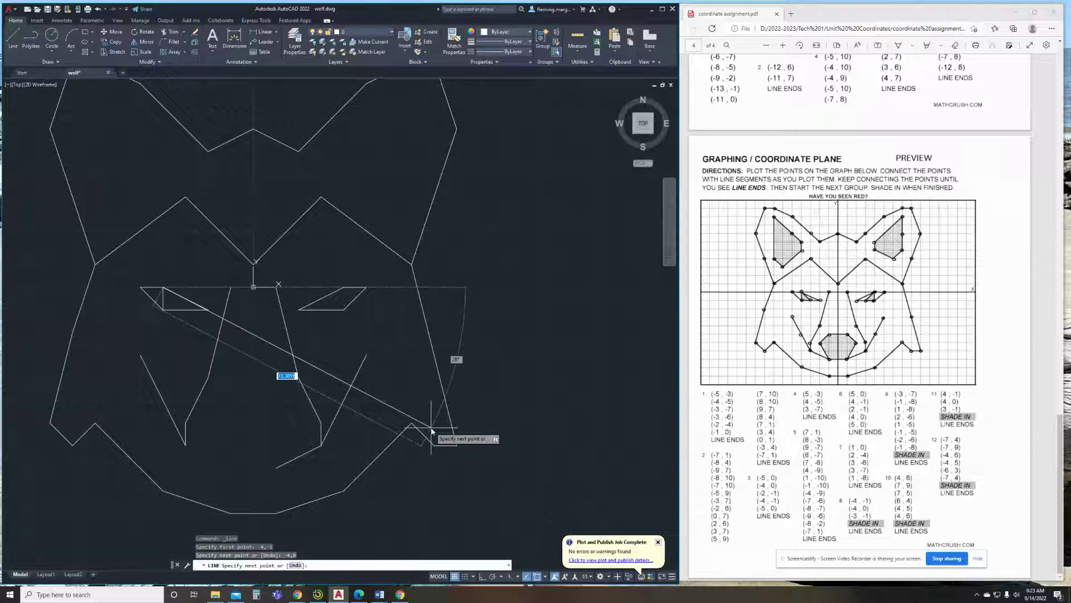
{"action": "type", "text": "-3,-1"}
{"action": "key", "text": "Return"}
{"action": "key", "text": "Escape"}
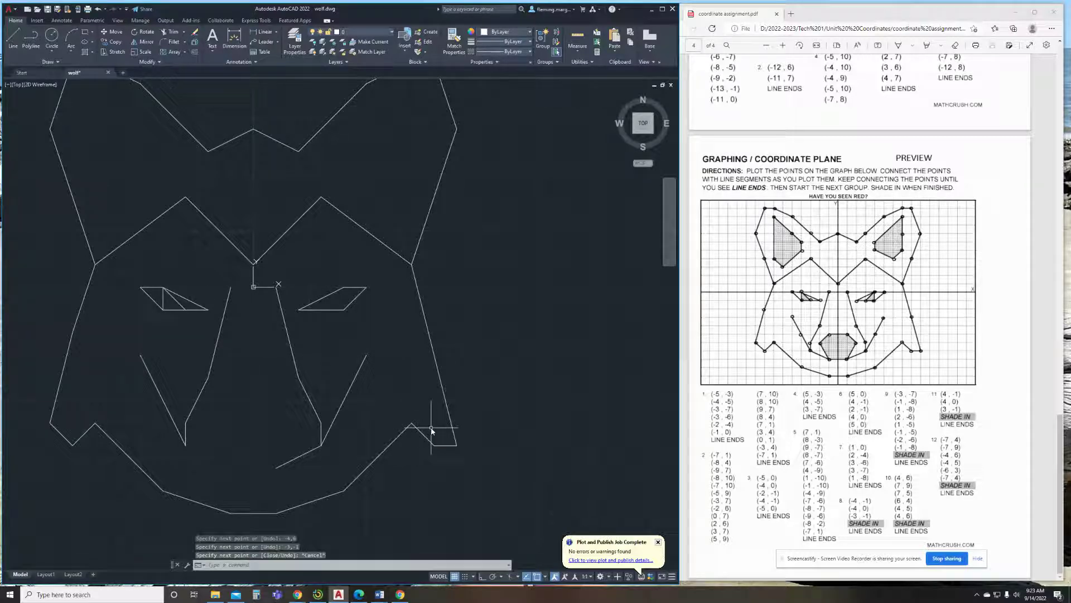
Start the nose outline from -3,-7 through -1,-8 and 1,-8 to 2,-6.
{"action": "key", "text": "Return"}
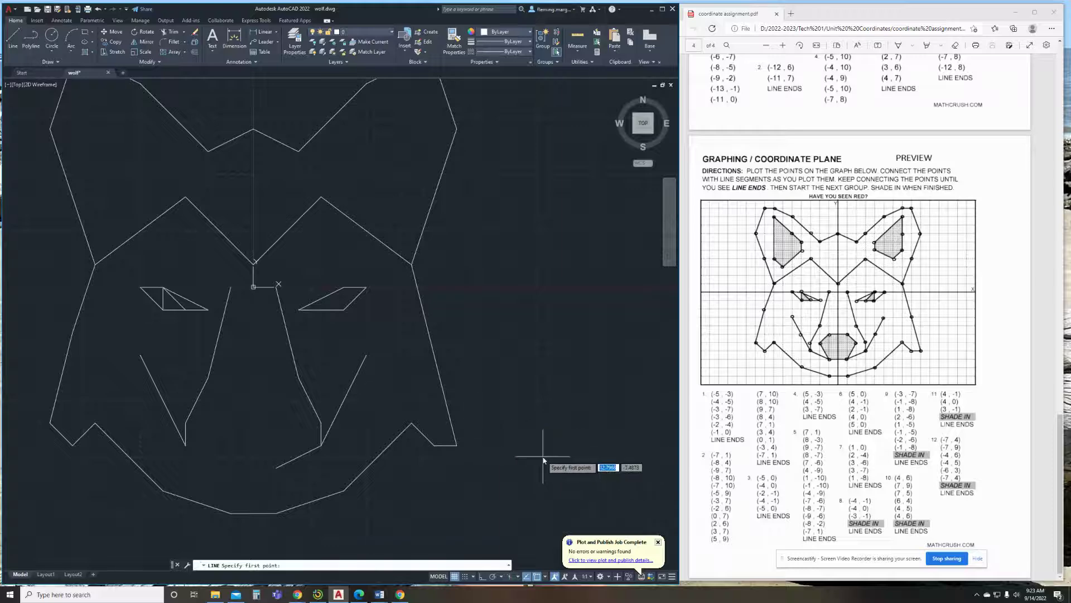
{"action": "type", "text": "-3,7"}
{"action": "key", "text": "Return"}
{"action": "type", "text": "-1"}
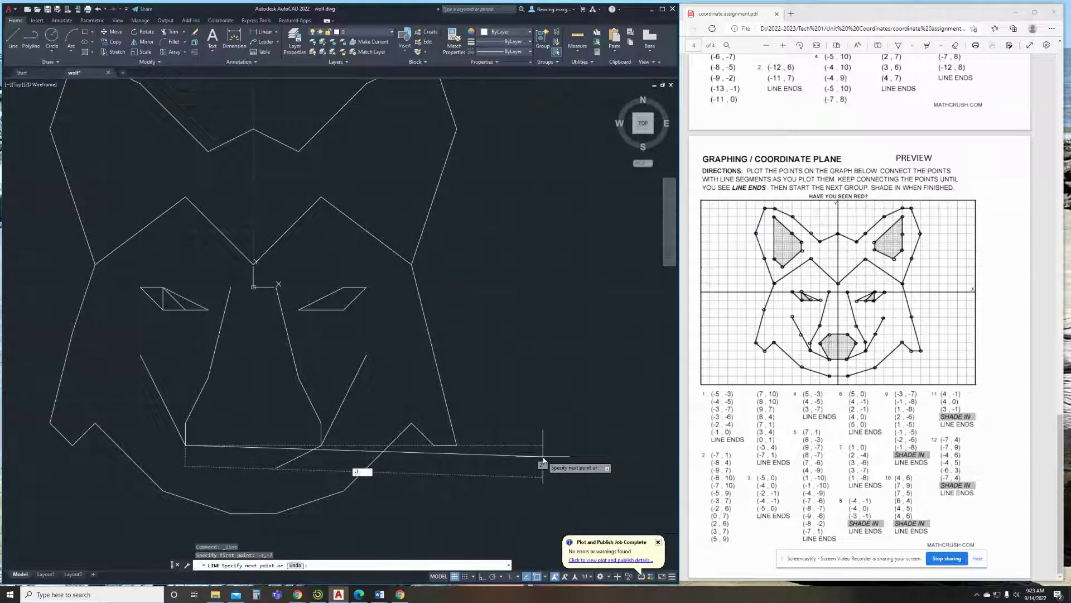
{"action": "type", "text": ",-8"}
{"action": "key", "text": "Return"}
{"action": "type", "text": "1"}
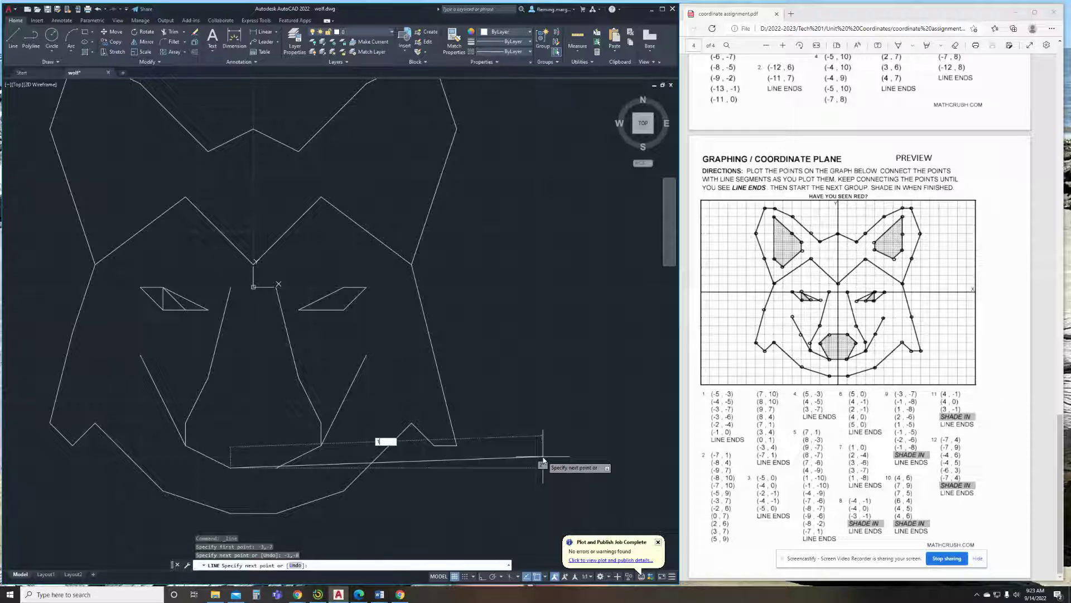
{"action": "key", "text": "BackSpace"}
{"action": "key", "text": "BackSpace"}
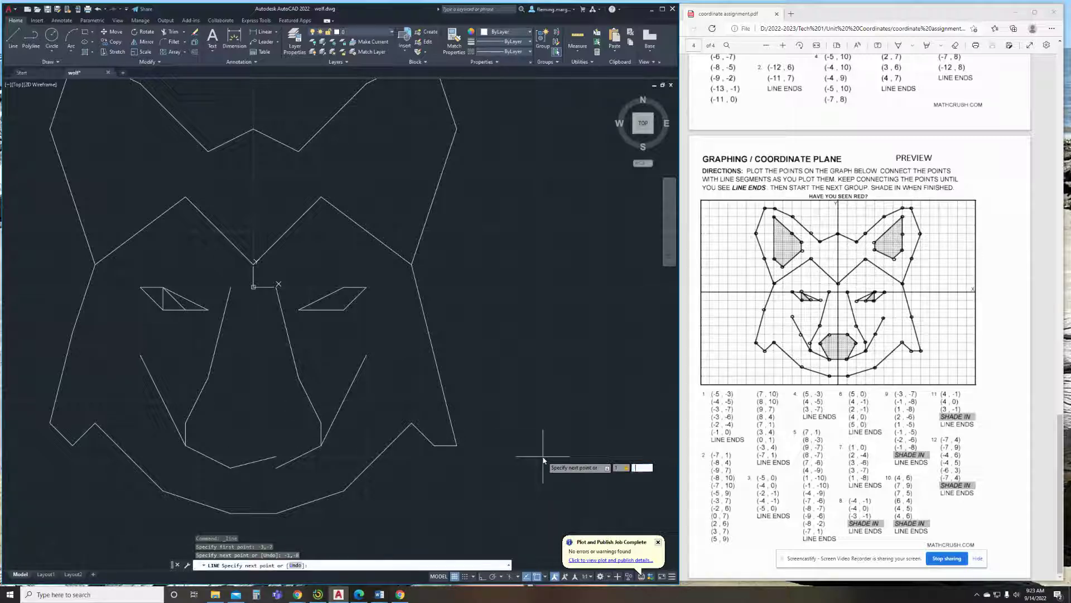
{"action": "key", "text": "Return"}
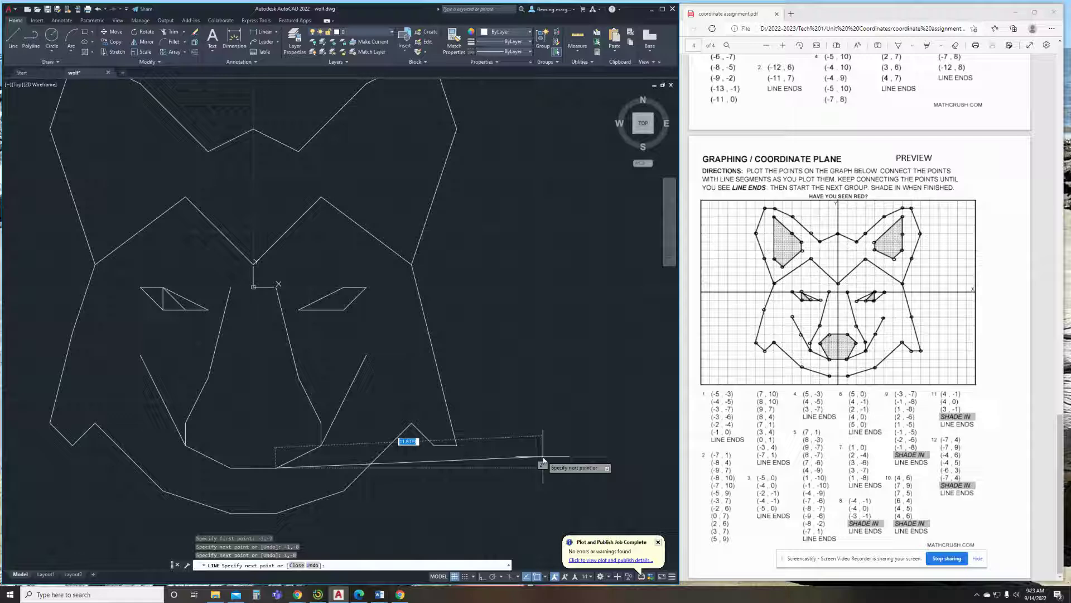
{"action": "type", "text": "2,-6"}
{"action": "key", "text": "Return"}
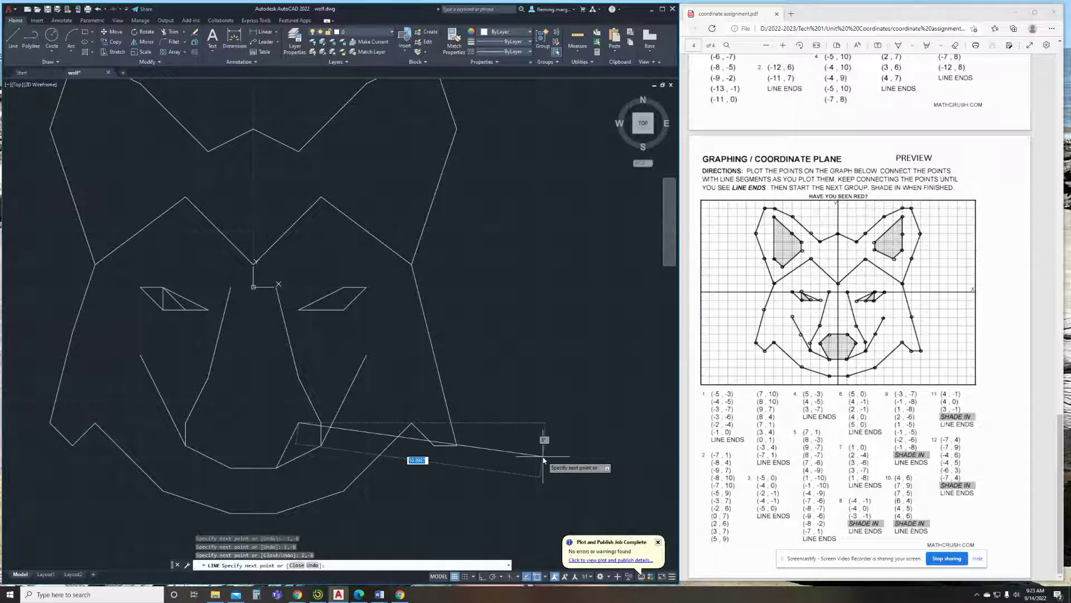
Complete the nose hexagon through 1,-5, -1,-5 and -2,-6, closing at -1,-8.
{"action": "type", "text": "1,-"}
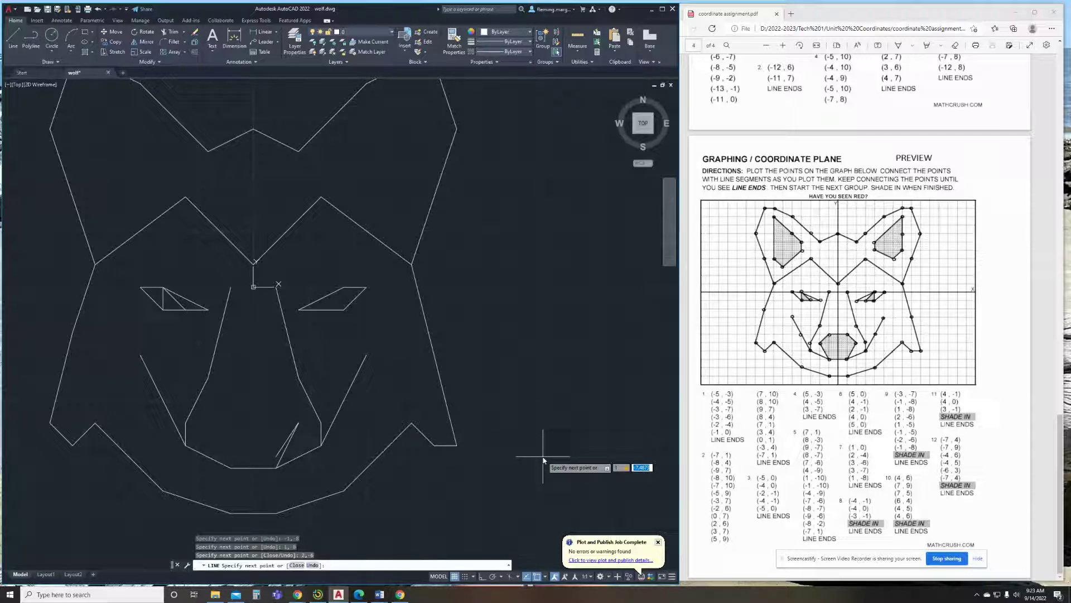
{"action": "type", "text": "5"}
{"action": "key", "text": "Return"}
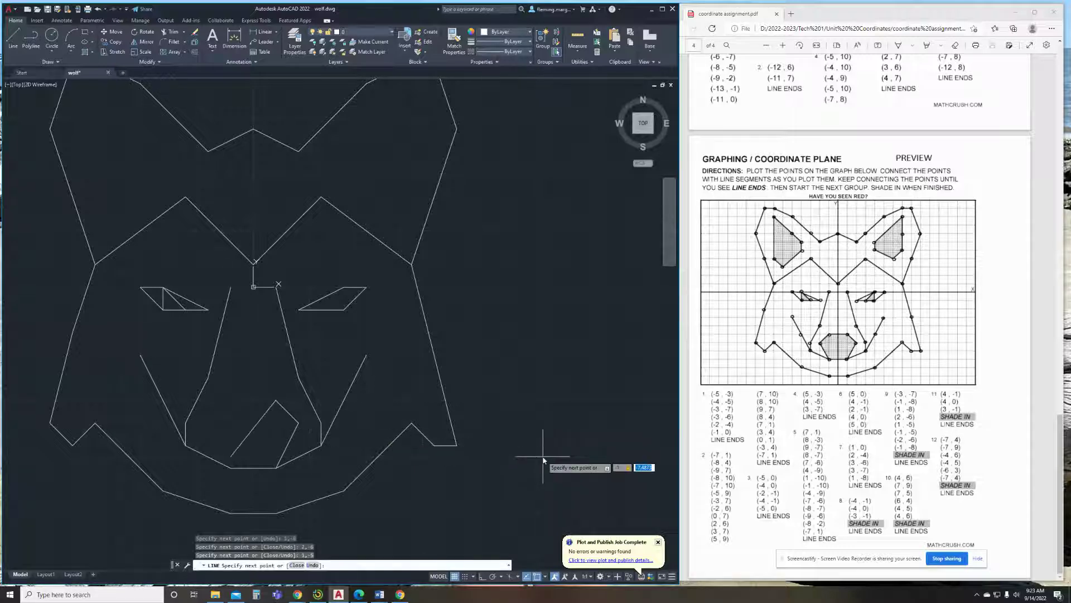
{"action": "type", "text": "-1,-5"}
{"action": "key", "text": "Return"}
{"action": "type", "text": "-2"}
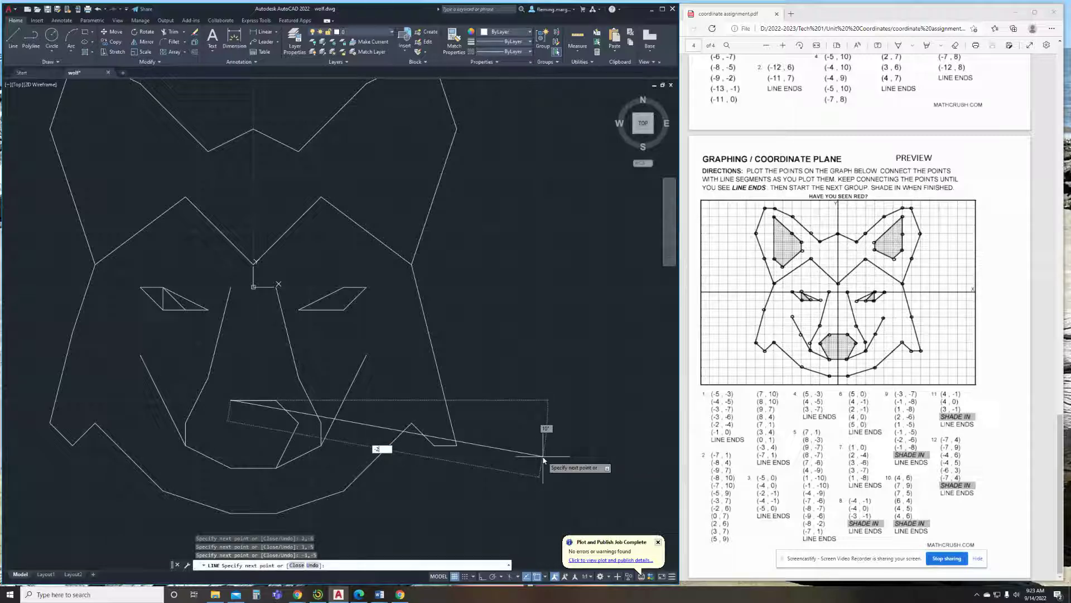
{"action": "type", "text": ",-6"}
{"action": "key", "text": "Return"}
{"action": "type", "text": "-"}
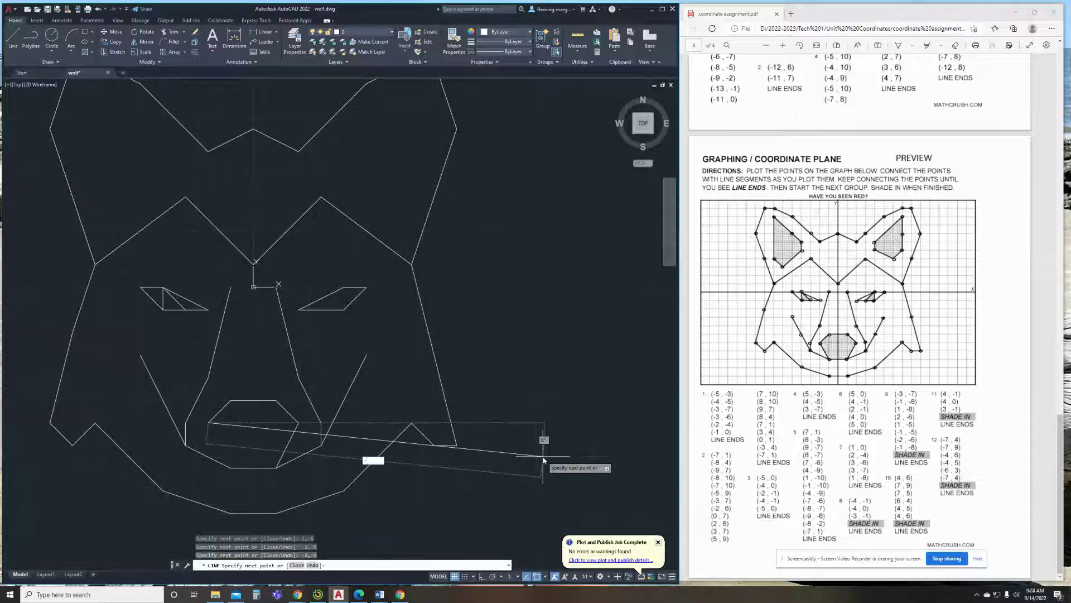
{"action": "type", "text": "1,-8"}
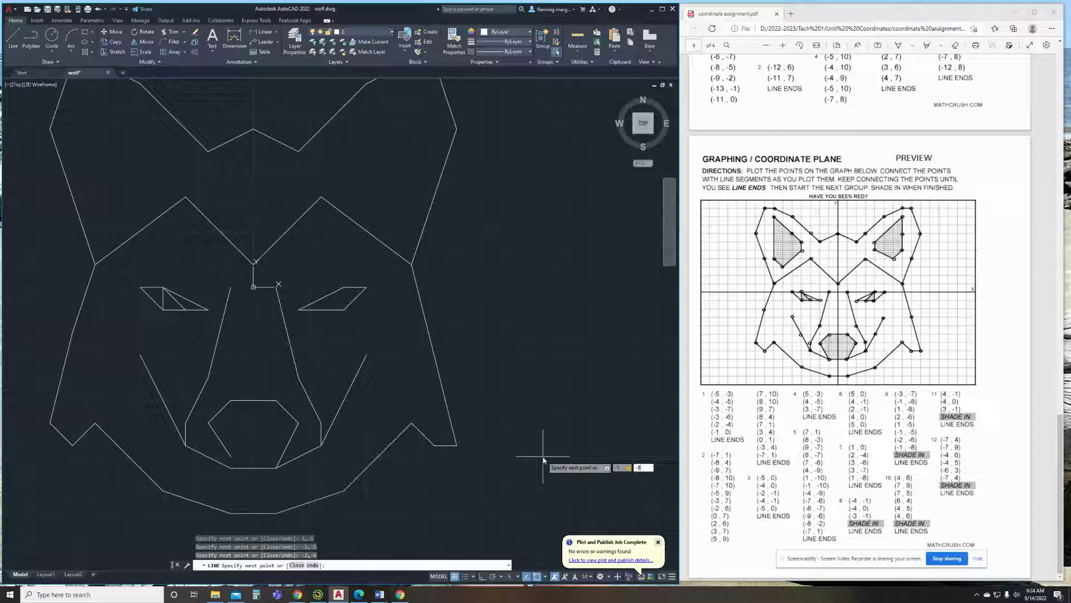
{"action": "key", "text": "Return"}
{"action": "key", "text": "Return"}
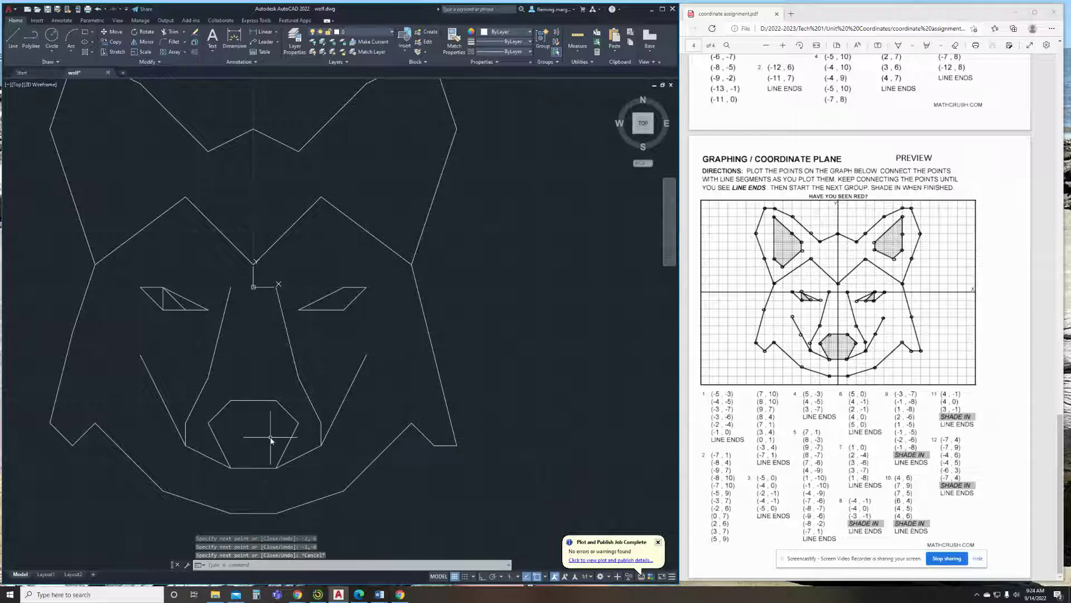
{"action": "key", "text": "Return"}
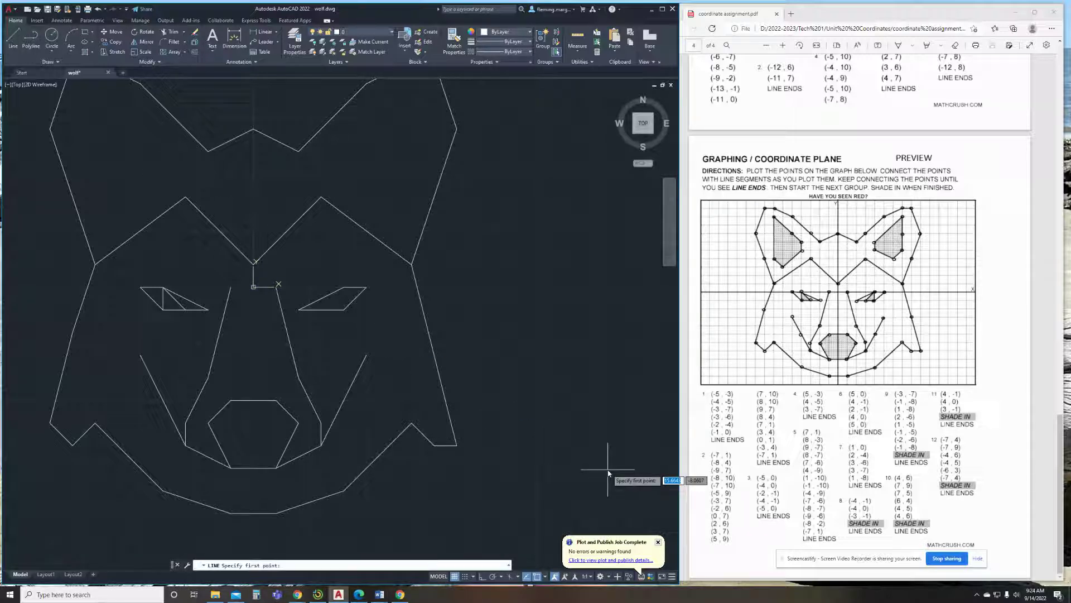
Draw the right inner ear closed through 4,6, 7,9, 7,5, 6,4, 4,5 and 4,6.
{"action": "type", "text": "4,6"}
{"action": "key", "text": "Return"}
{"action": "type", "text": "7,9"}
{"action": "key", "text": "Return"}
{"action": "type", "text": "7,5"}
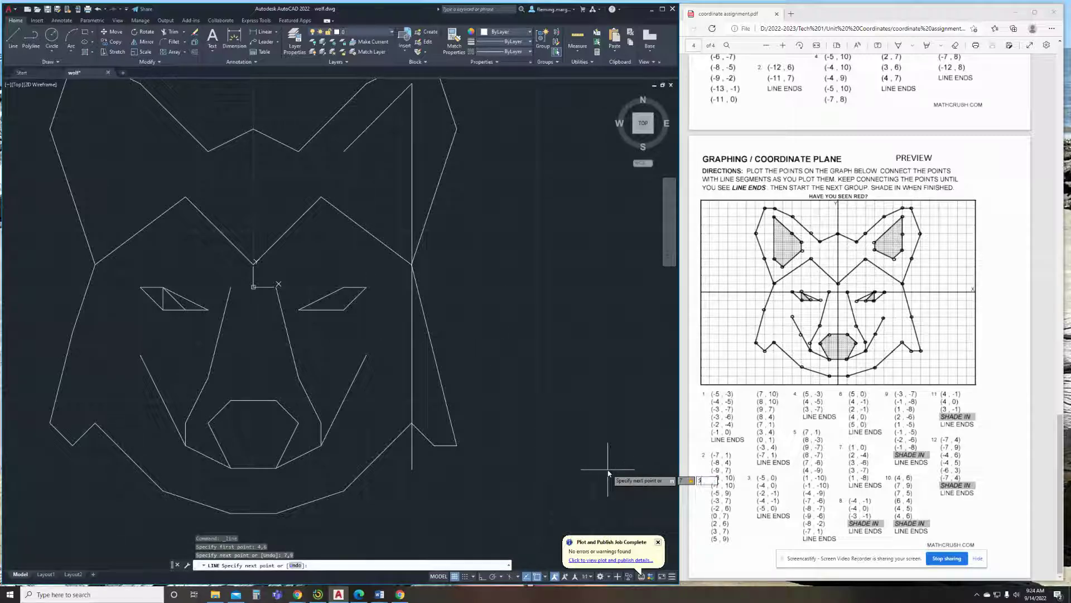
{"action": "key", "text": "Return"}
{"action": "type", "text": "6,4"}
{"action": "key", "text": "Return"}
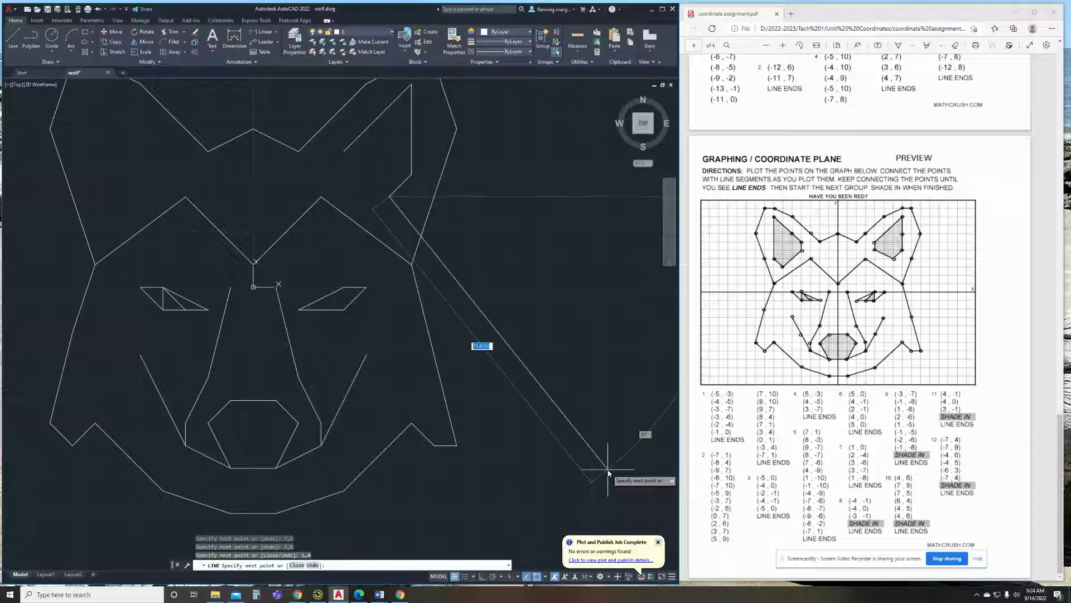
{"action": "type", "text": "4,5"}
{"action": "key", "text": "Return"}
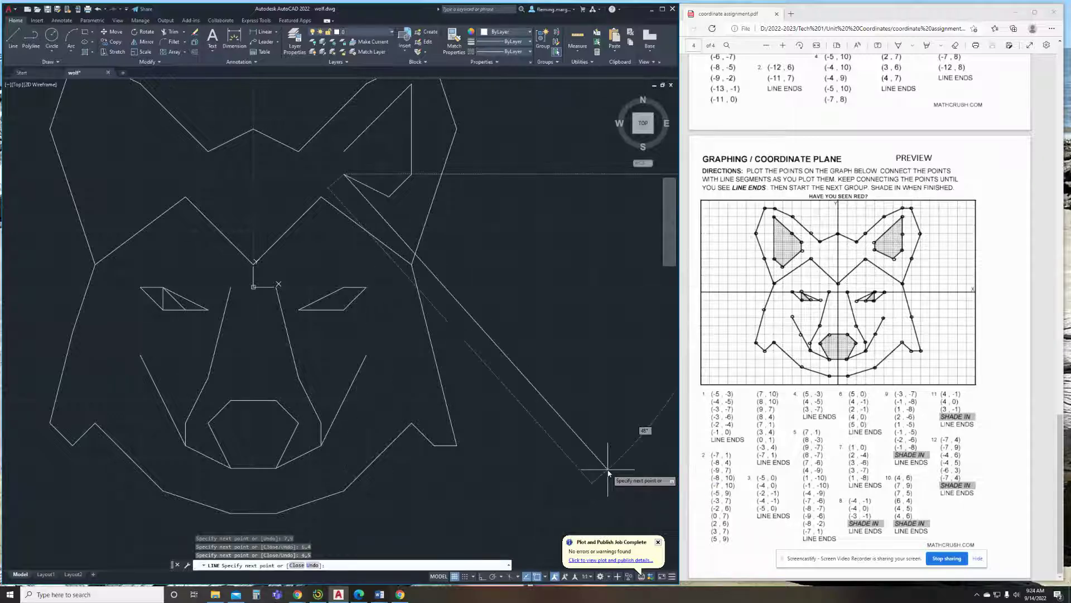
{"action": "type", "text": "4,6"}
{"action": "key", "text": "Return"}
{"action": "key", "text": "Escape"}
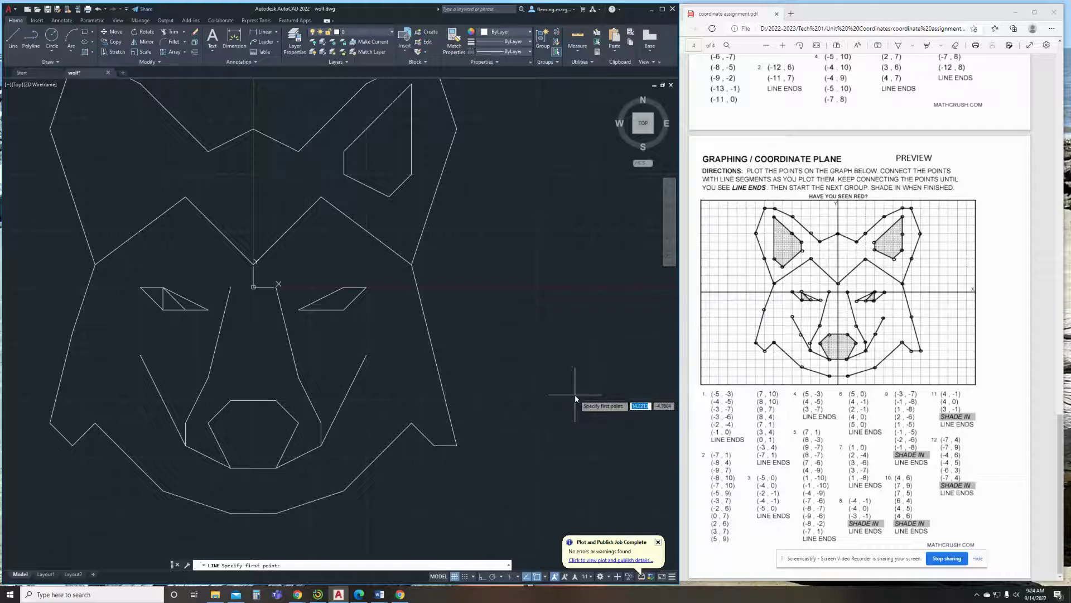
Draw a line from 4,-1 through 4,0 to 3,-7.
{"action": "type", "text": "-1"}
{"action": "key", "text": "Return"}
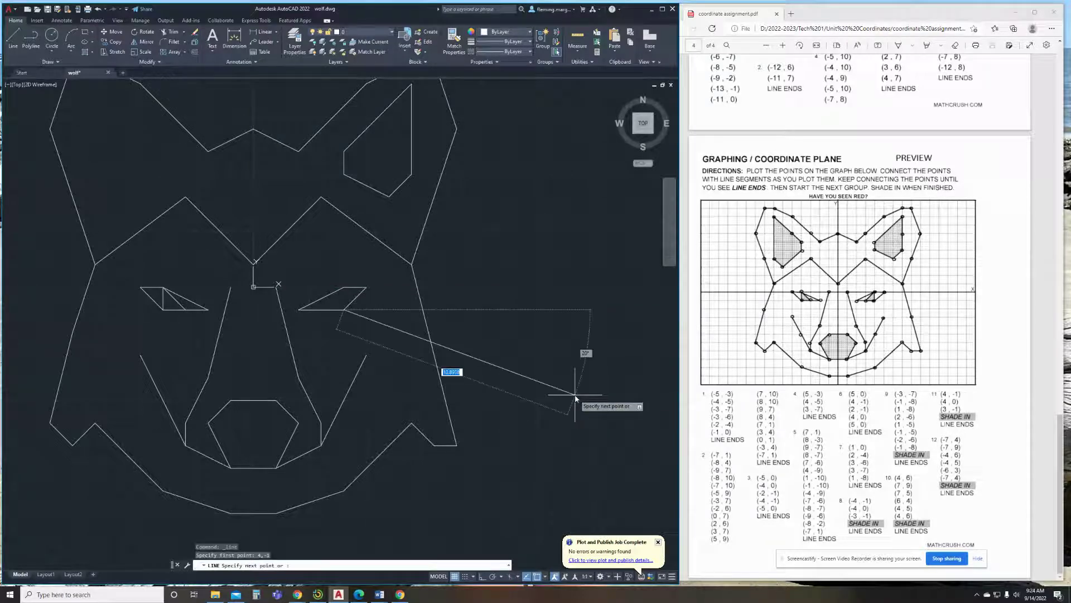
{"action": "type", "text": "4,"}
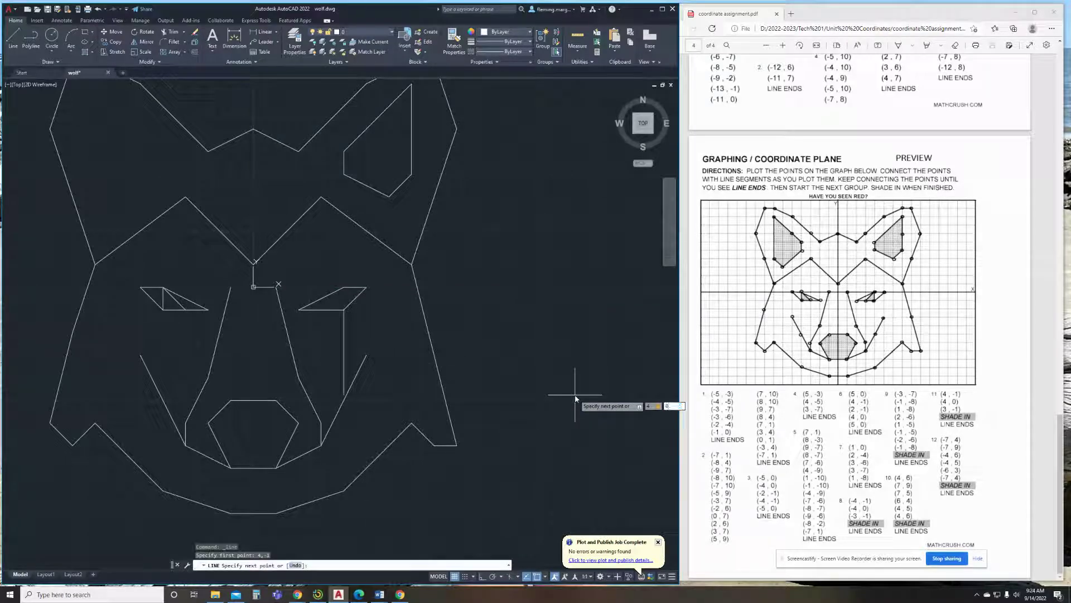
{"action": "type", "text": "0"}
{"action": "key", "text": "Return"}
{"action": "type", "text": "3"}
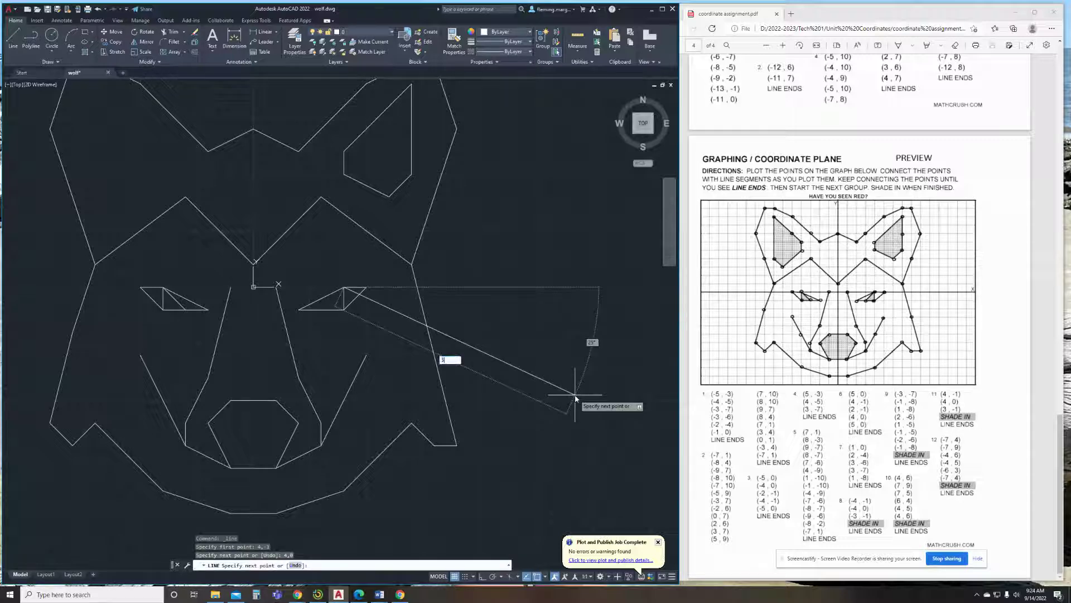
{"action": "type", "text": ",-7"}
{"action": "key", "text": "Return"}
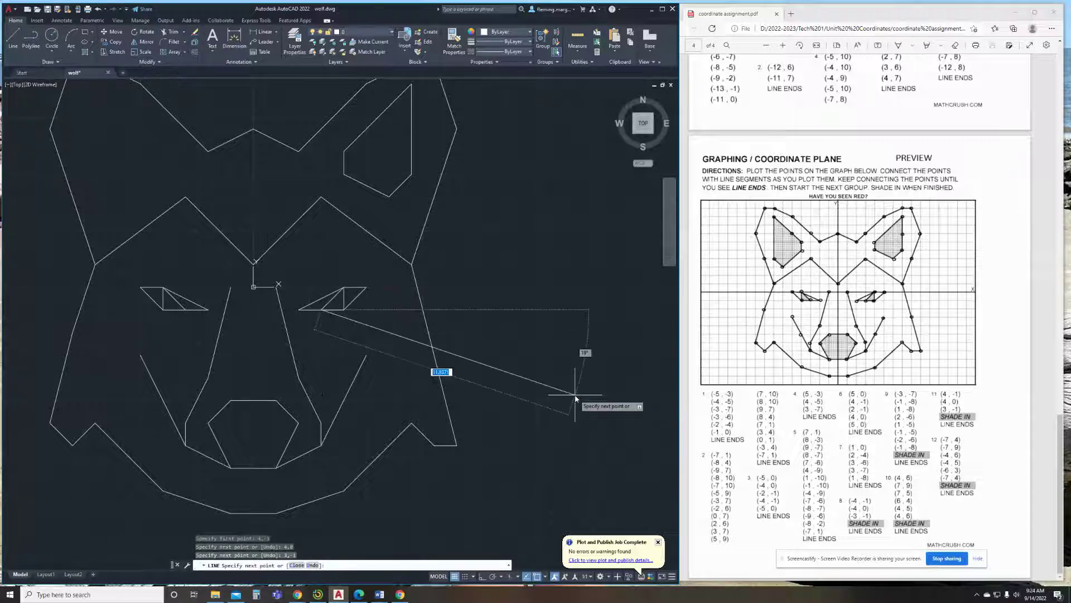
{"action": "key", "text": "Escape"}
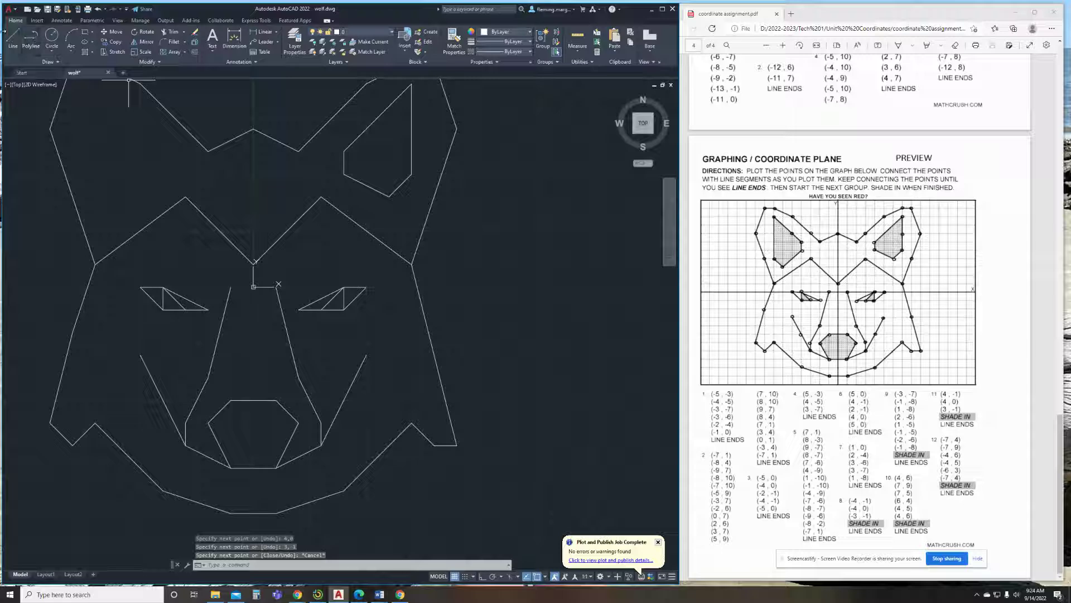
Draw the left inner ear closed through -7,4, -7,9, -4,9, -4,5, -6,3 and -7,4.
{"action": "left_click", "coordinate": [12, 37]}
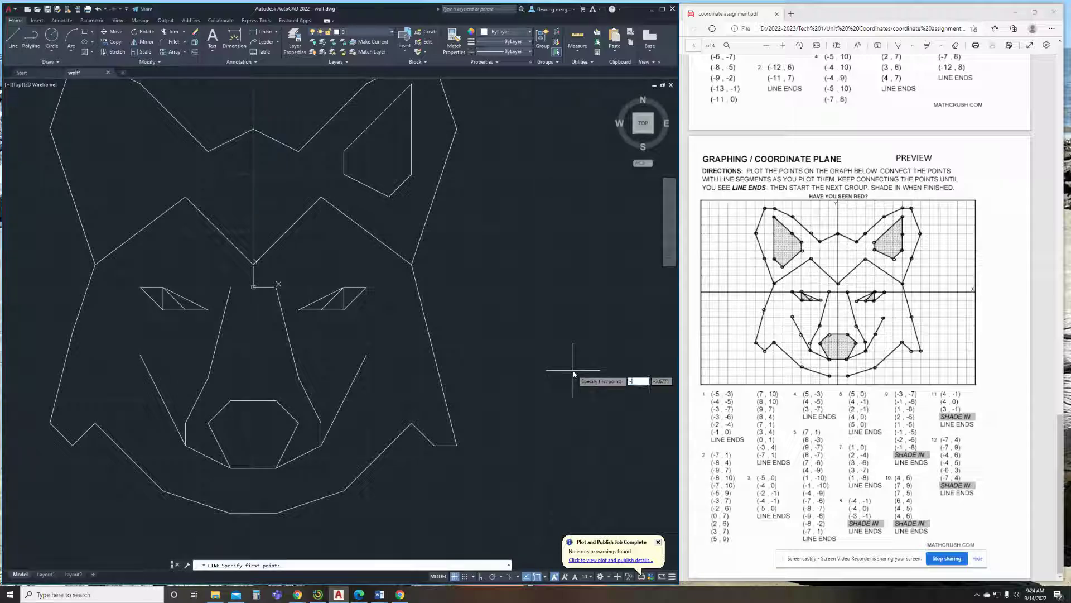
{"action": "type", "text": "-7,4"}
{"action": "key", "text": "Return"}
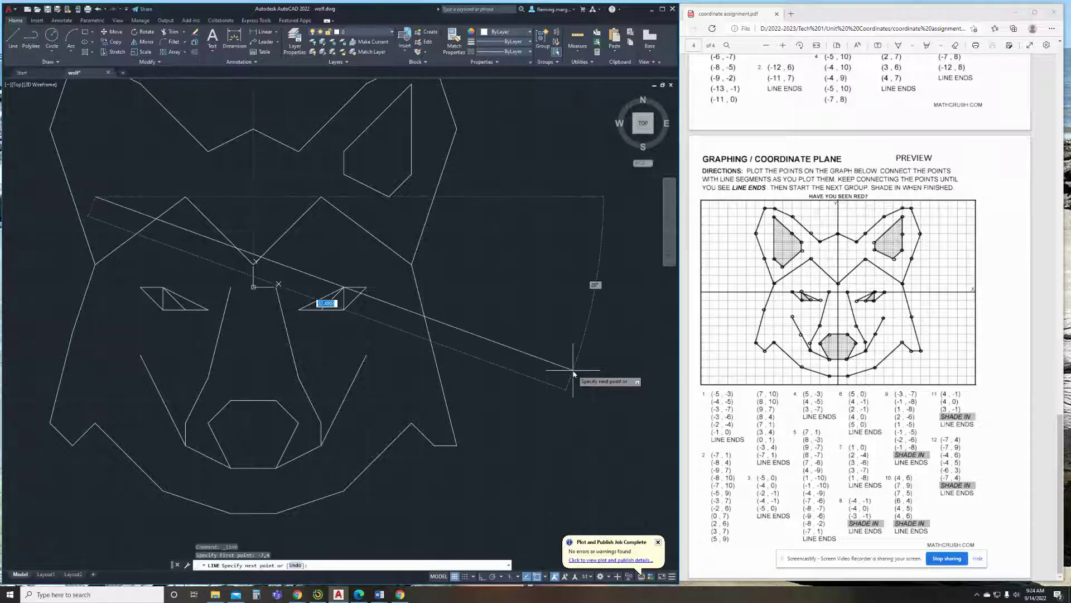
{"action": "type", "text": "-7,"}
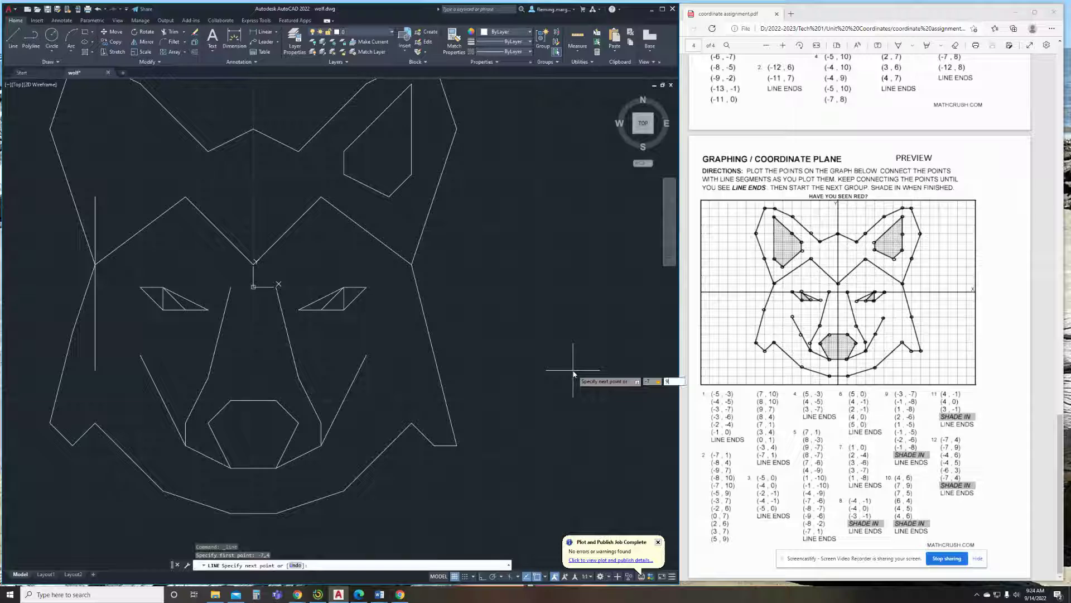
{"action": "type", "text": "9"}
{"action": "key", "text": "Return"}
{"action": "type", "text": "-4,9"}
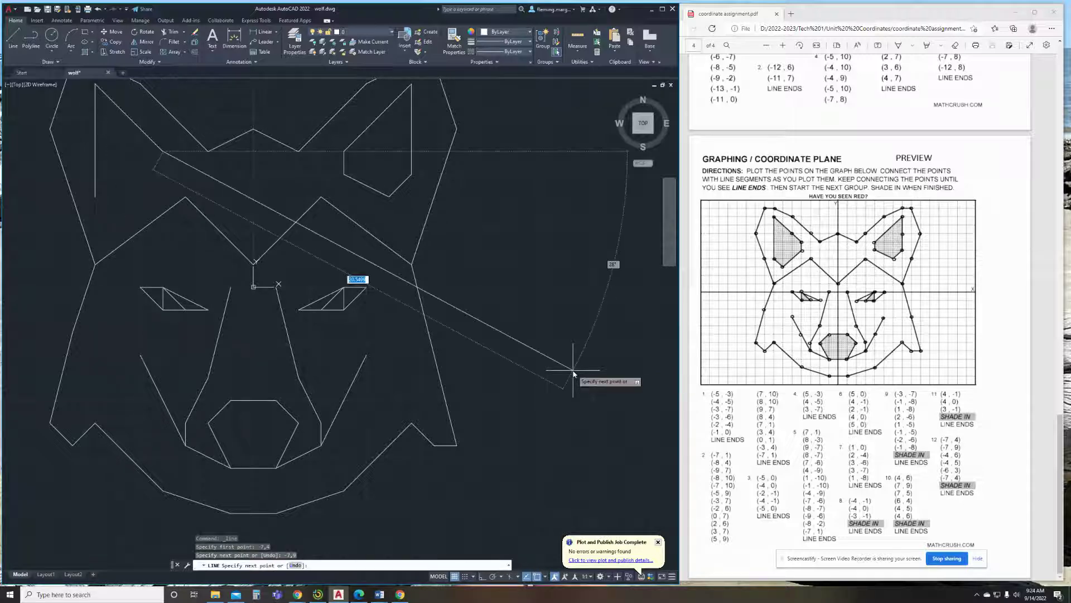
{"action": "key", "text": "Return"}
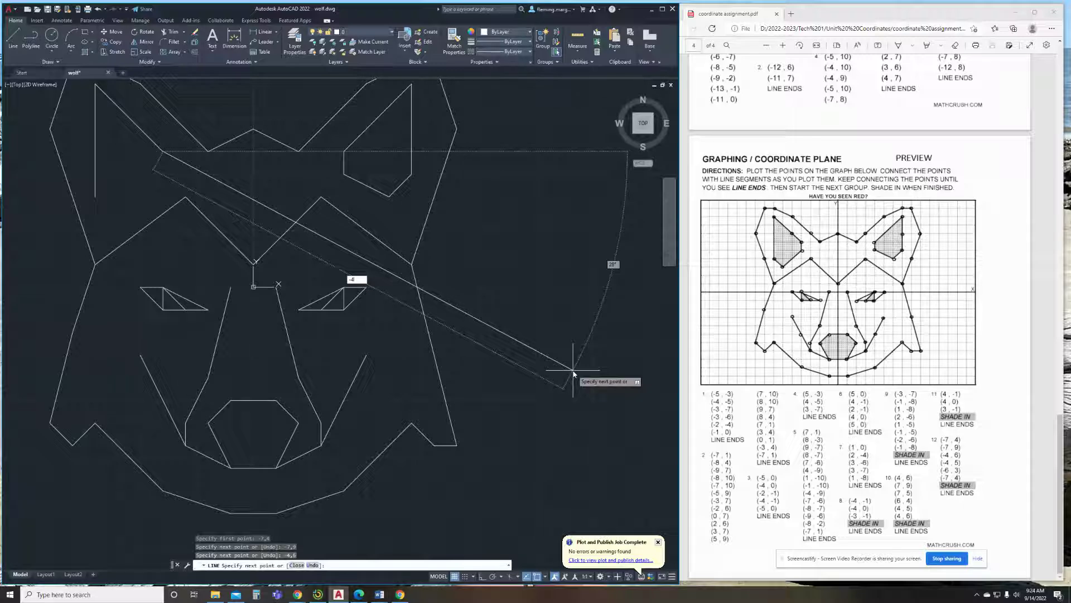
{"action": "type", "text": "-4,"}
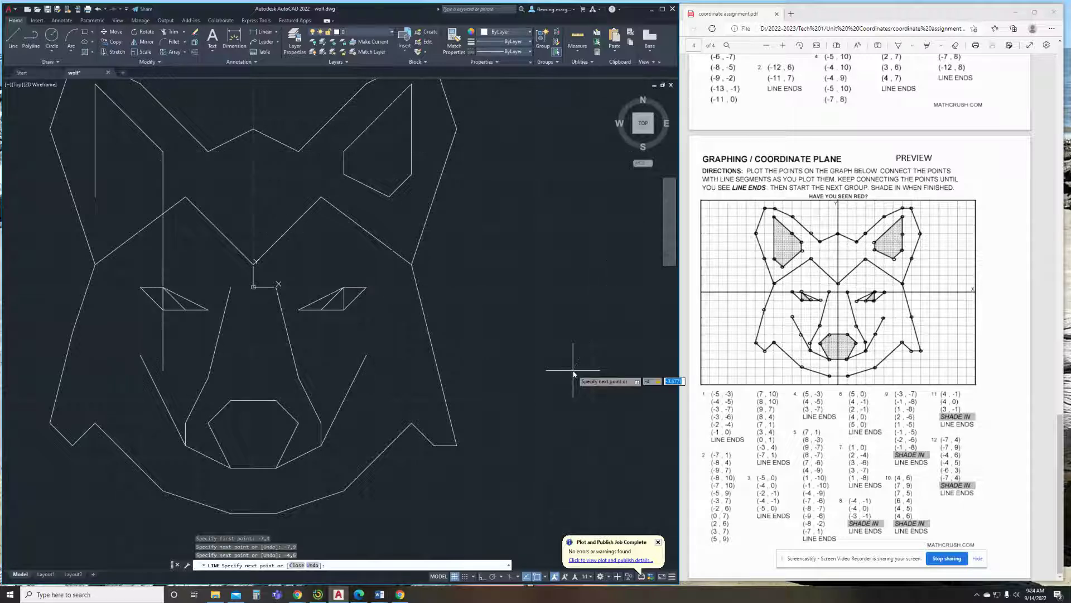
{"action": "type", "text": "5"}
{"action": "key", "text": "Return"}
{"action": "type", "text": "-"}
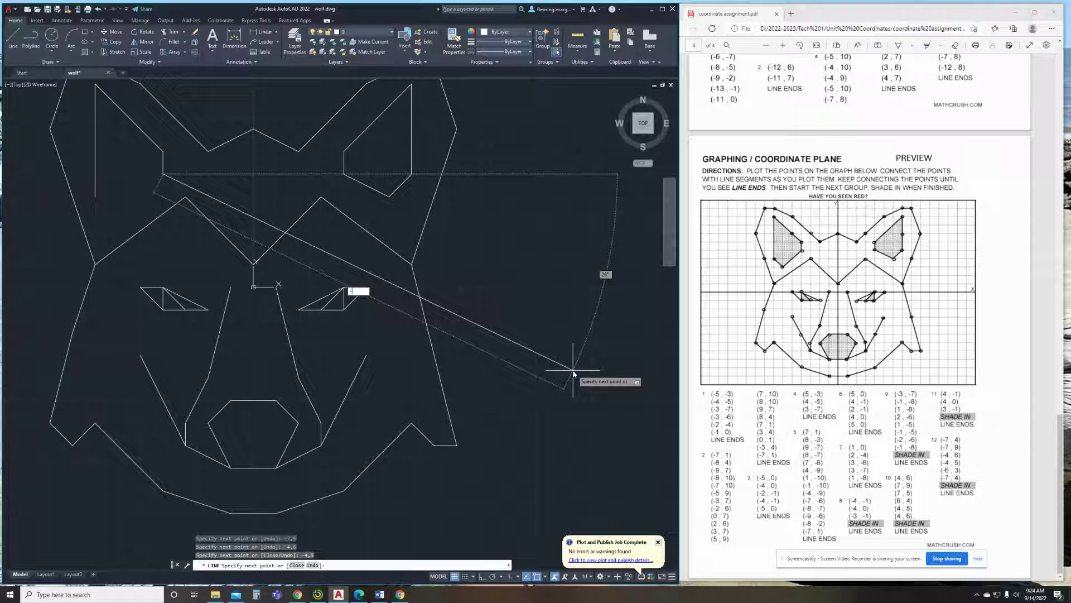
{"action": "type", "text": "6,3"}
{"action": "key", "text": "Return"}
{"action": "type", "text": "-7"}
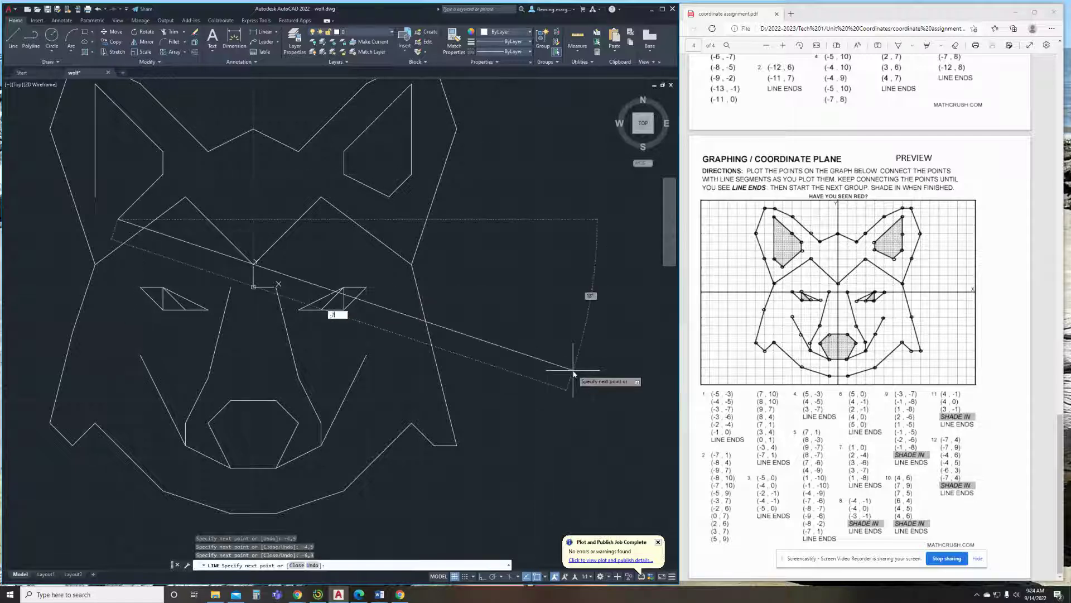
{"action": "type", "text": ",4"}
{"action": "key", "text": "Return"}
{"action": "key", "text": "Escape"}
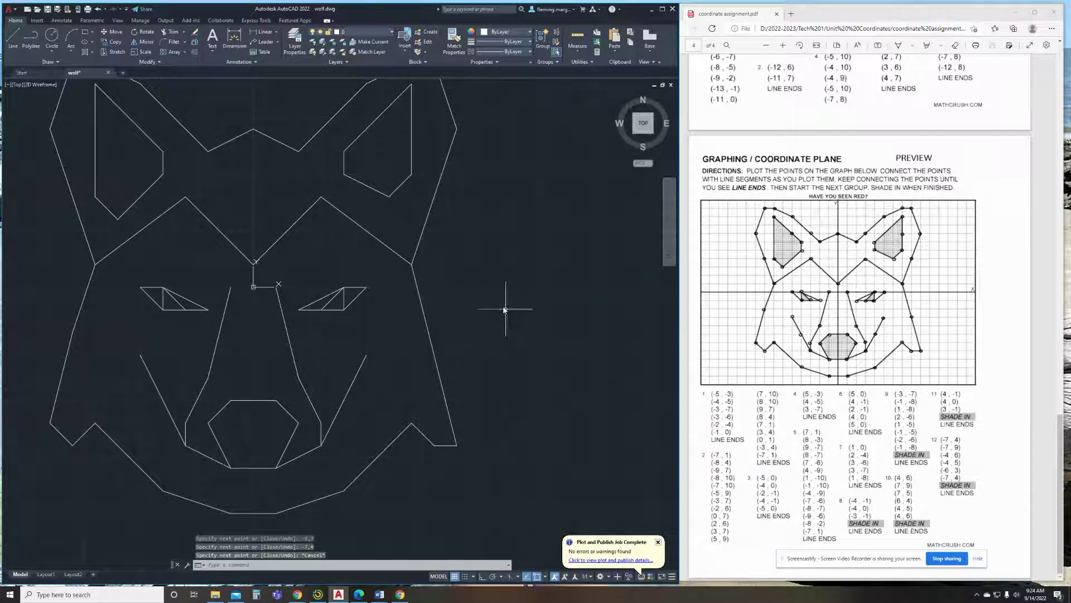
Hatch the left and right inner ears.
{"action": "scroll", "coordinate": [505, 309], "scroll_direction": "down", "scroll_amount": 2}
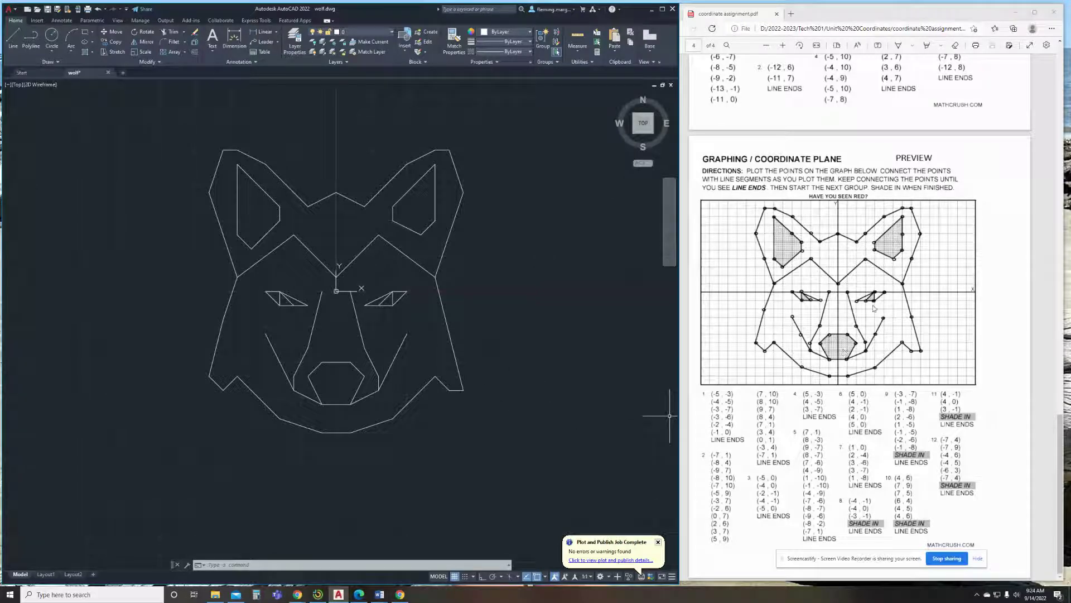
{"action": "left_click", "coordinate": [84, 56]}
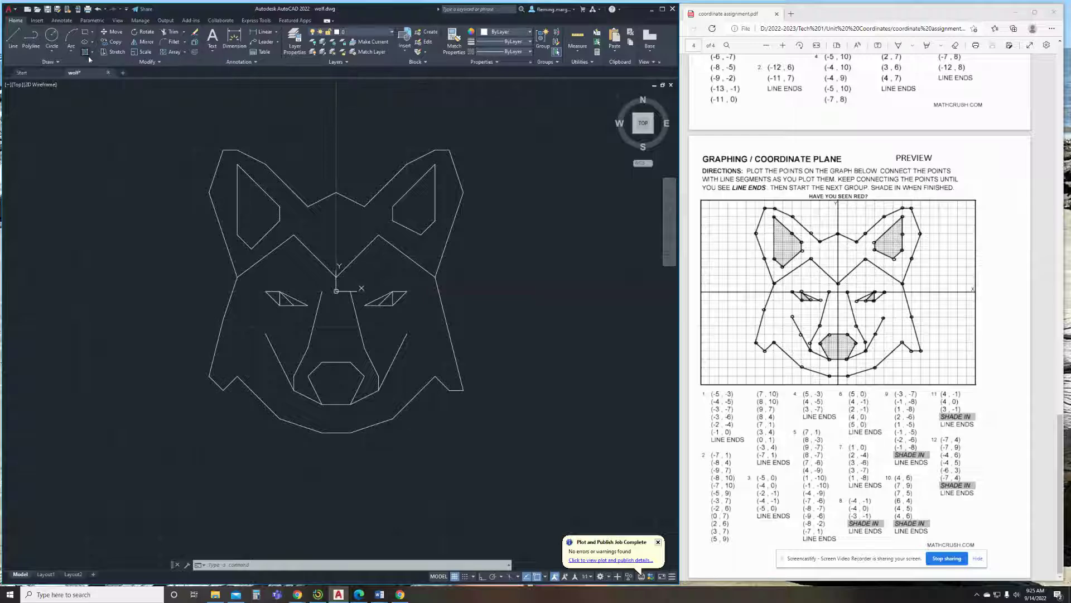
{"action": "left_click", "coordinate": [258, 224]}
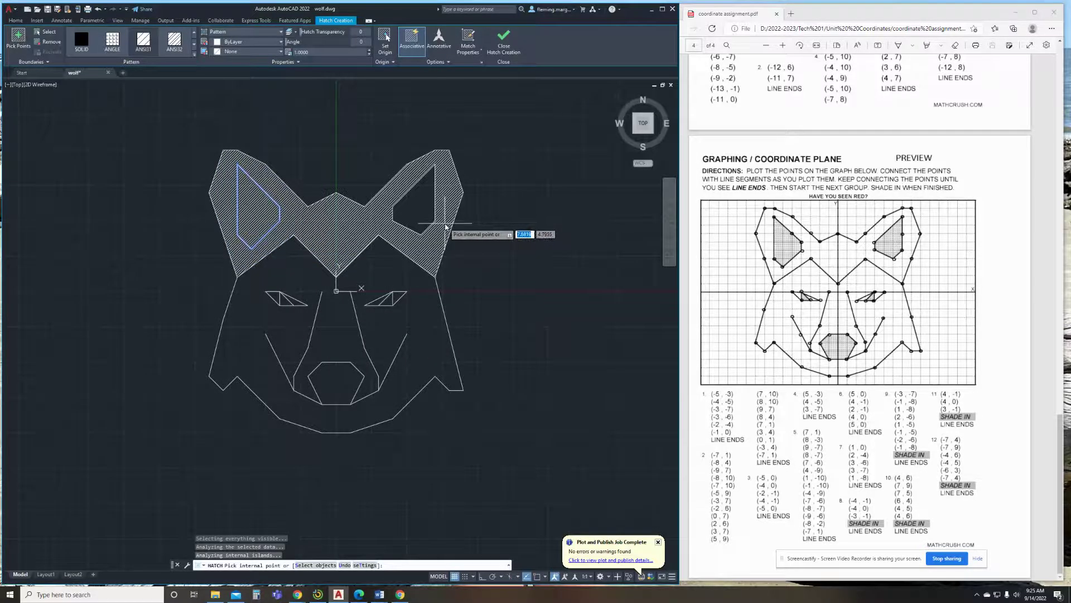
{"action": "key", "text": "Escape"}
{"action": "left_click", "coordinate": [86, 56]}
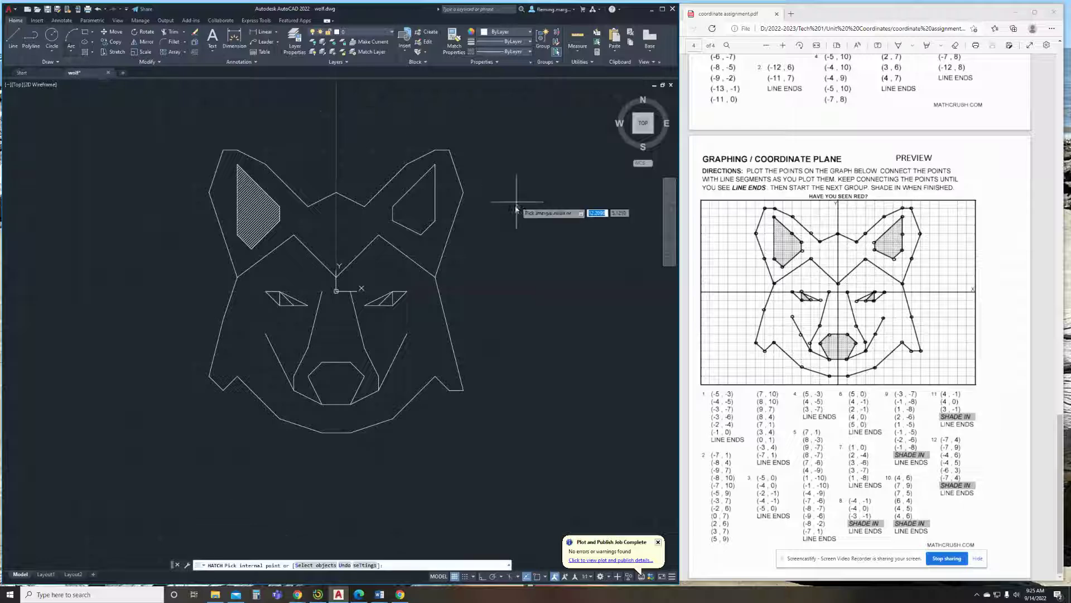
{"action": "left_click", "coordinate": [428, 210]}
{"action": "key", "text": "Escape"}
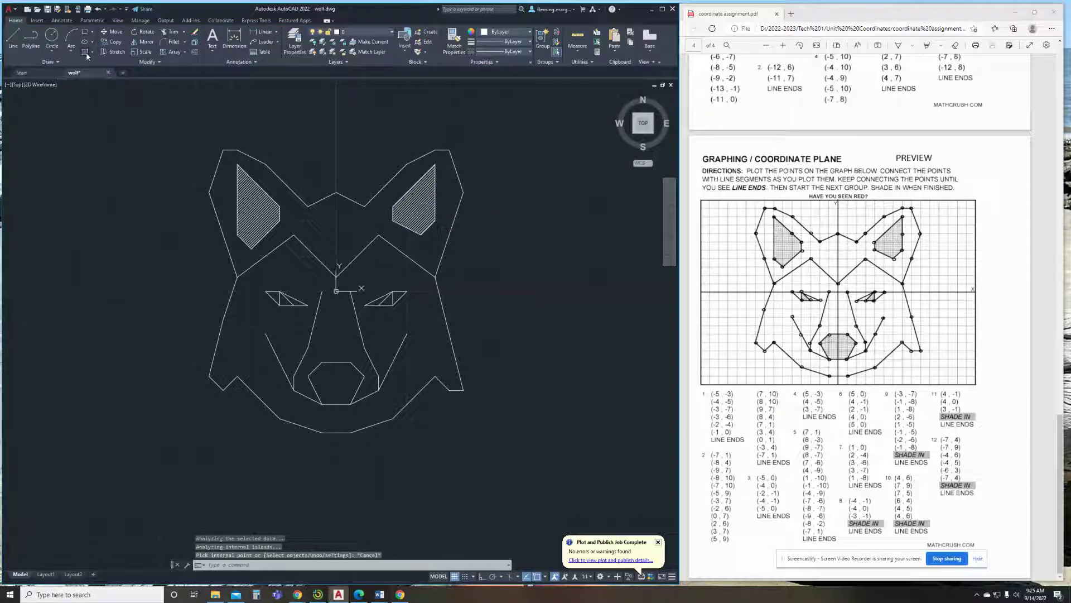
Hatch both eye triangles and the nose hexagon.
{"action": "left_click", "coordinate": [86, 56]}
{"action": "left_click", "coordinate": [286, 300]}
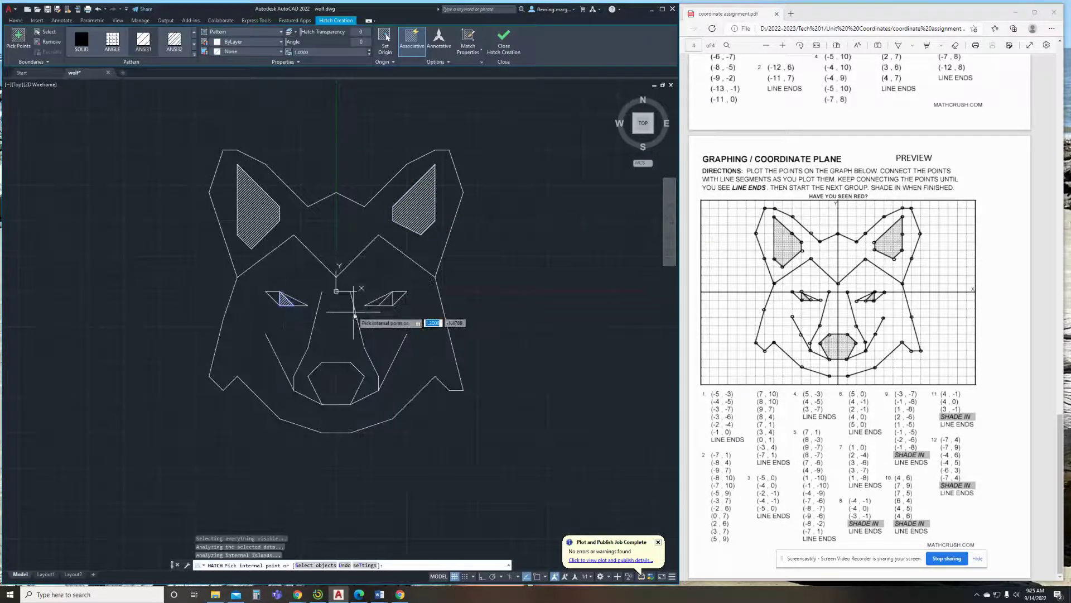
{"action": "left_click", "coordinate": [387, 301]}
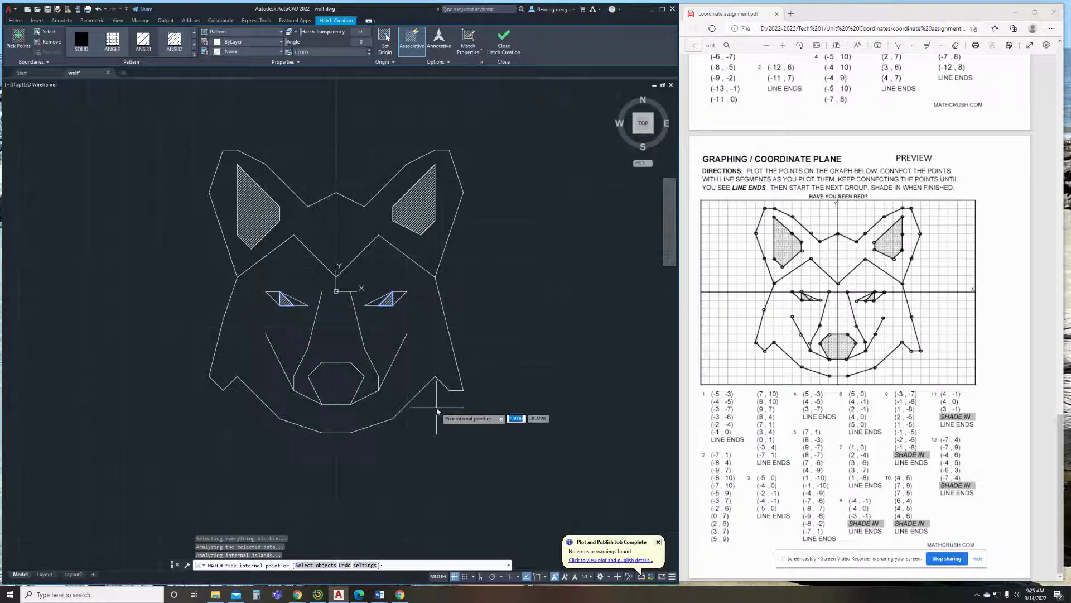
{"action": "key", "text": "Escape"}
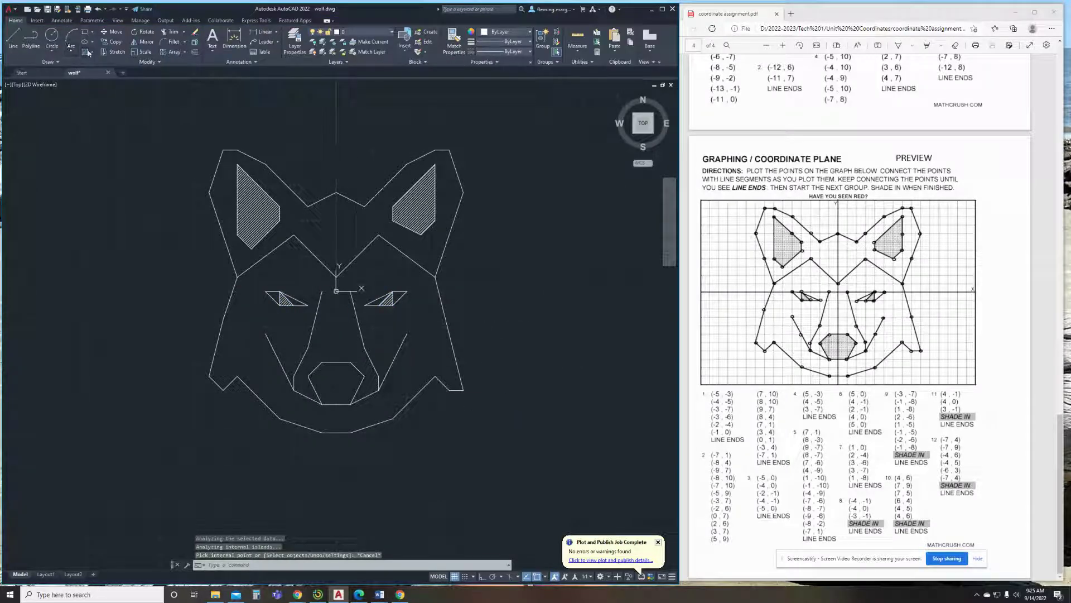
{"action": "left_click", "coordinate": [86, 53]}
{"action": "left_click", "coordinate": [336, 383]}
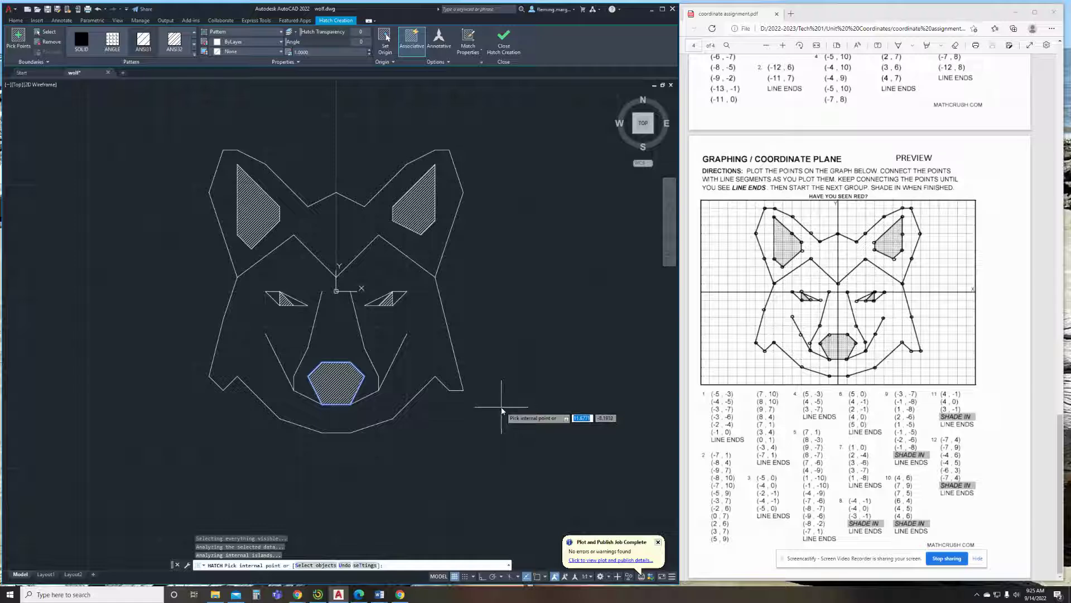
{"action": "key", "text": "Escape"}
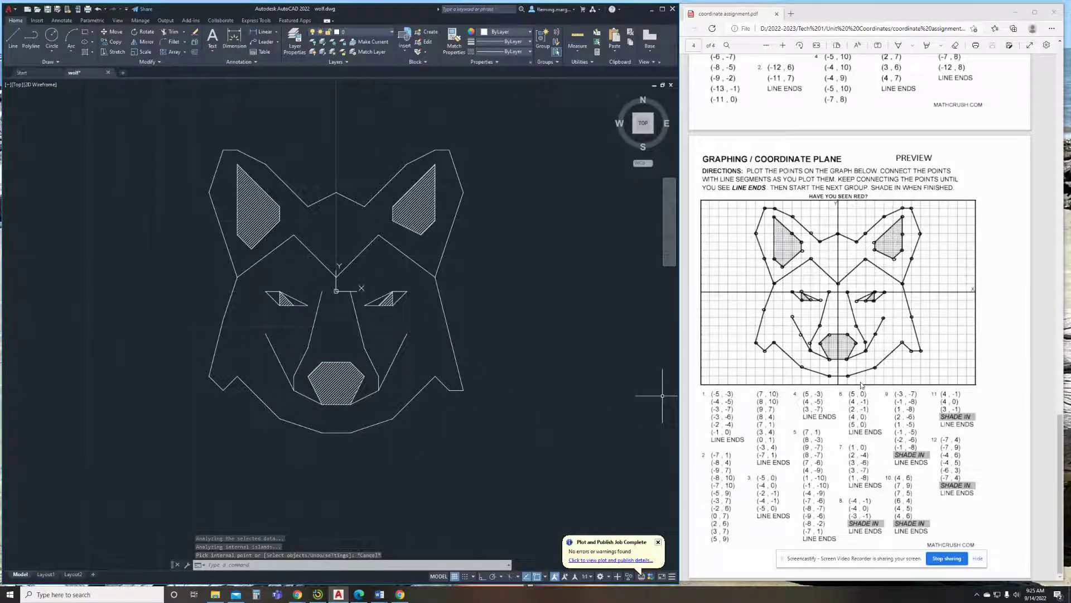
{"action": "scroll", "coordinate": [861, 385], "scroll_direction": "up", "scroll_amount": 15}
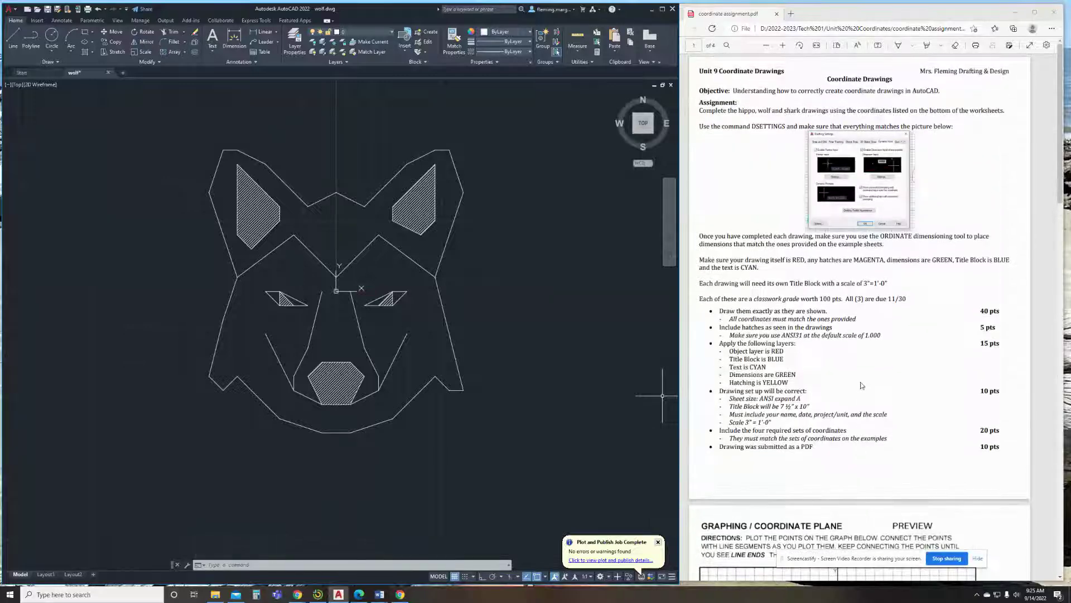
Select the whole wolf and put it on the Drawings layer.
{"action": "left_click", "coordinate": [574, 467]}
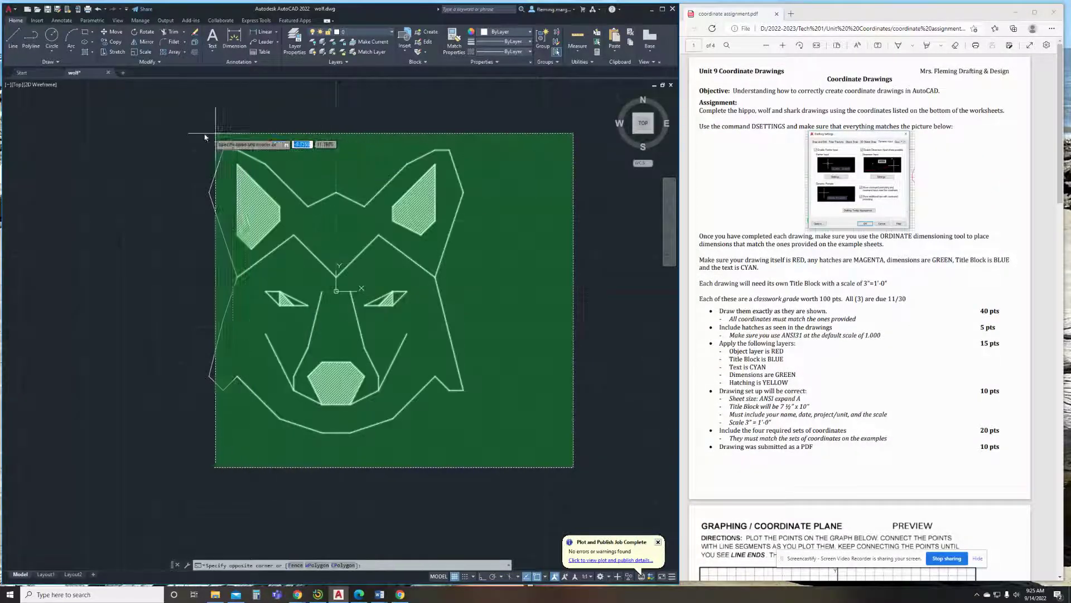
{"action": "left_click", "coordinate": [148, 123]}
{"action": "left_click", "coordinate": [369, 33]}
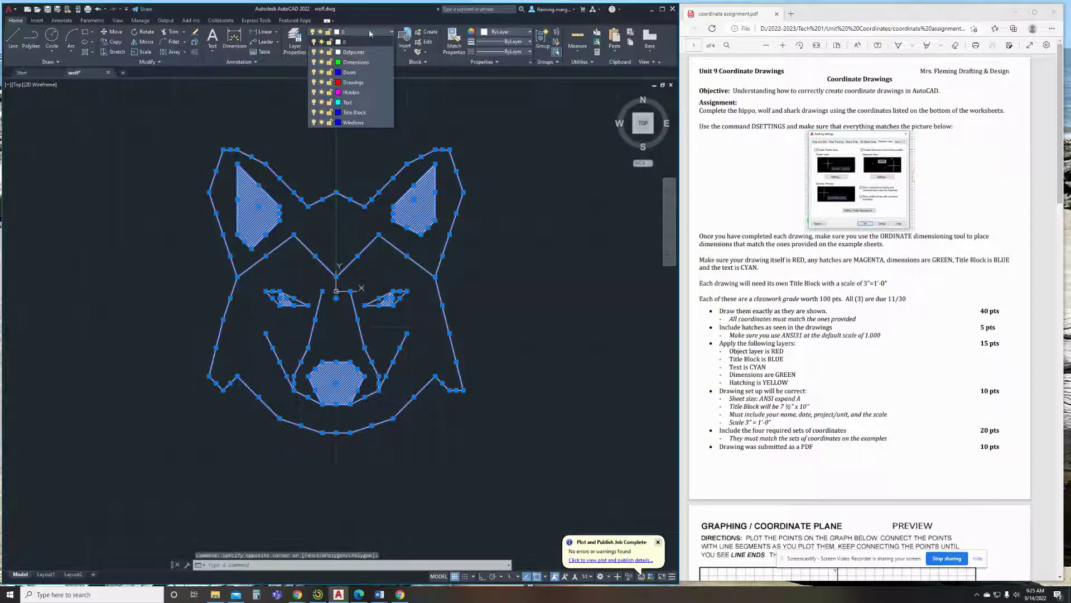
{"action": "left_click", "coordinate": [377, 84]}
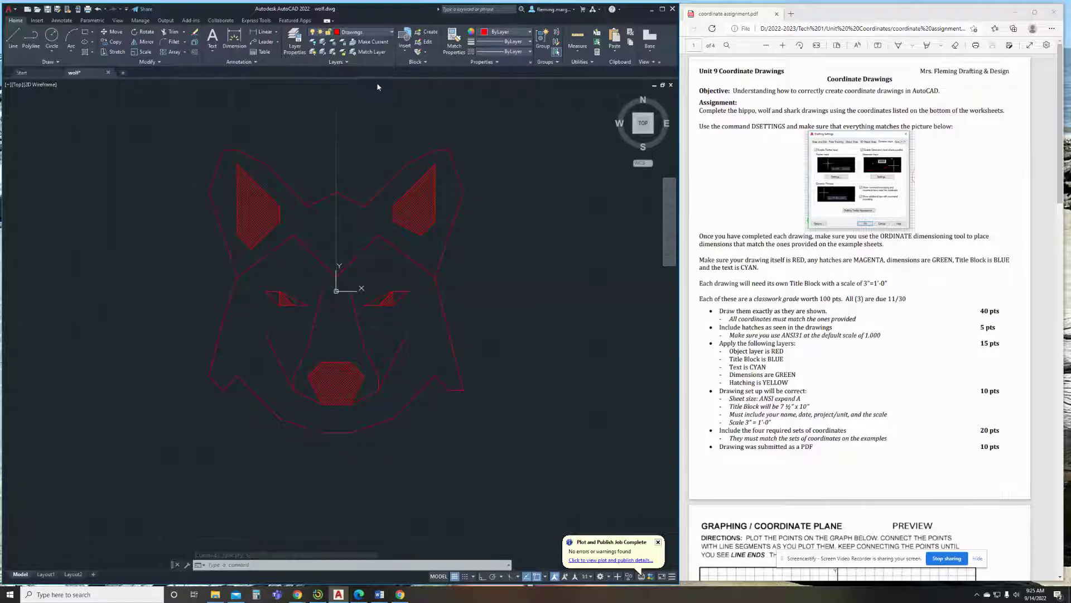
{"action": "key", "text": "Escape"}
{"action": "key", "text": "Escape"}
{"action": "key", "text": "Escape"}
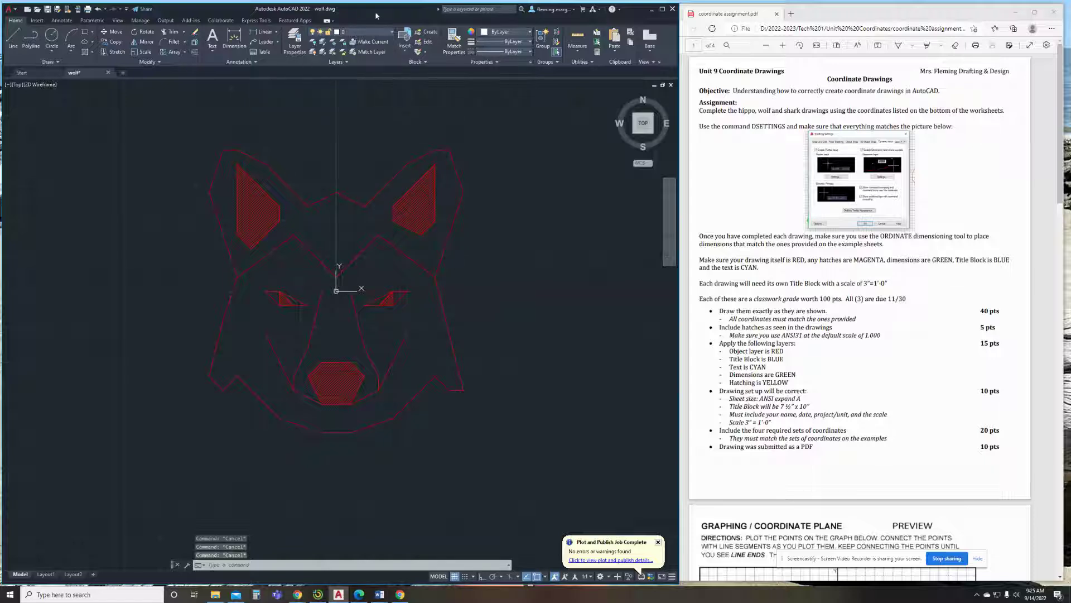
Create a new layer named 'hatch' with colour yellow in Layer Properties.
{"action": "left_click", "coordinate": [294, 42]}
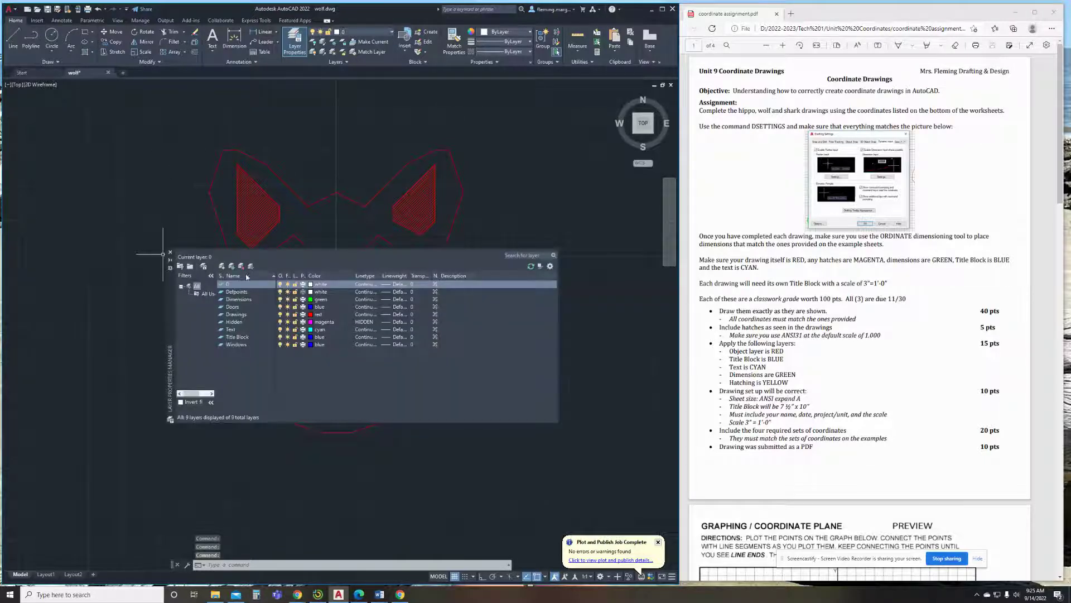
{"action": "left_click", "coordinate": [221, 268]}
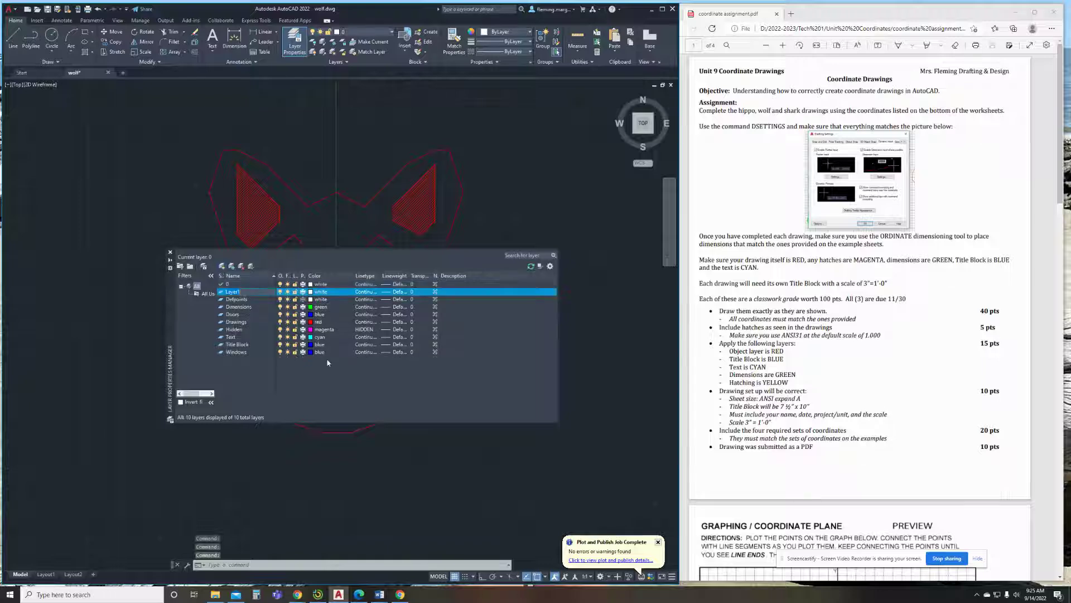
{"action": "type", "text": "hatch"}
{"action": "key", "text": "Return"}
{"action": "left_click", "coordinate": [311, 293]}
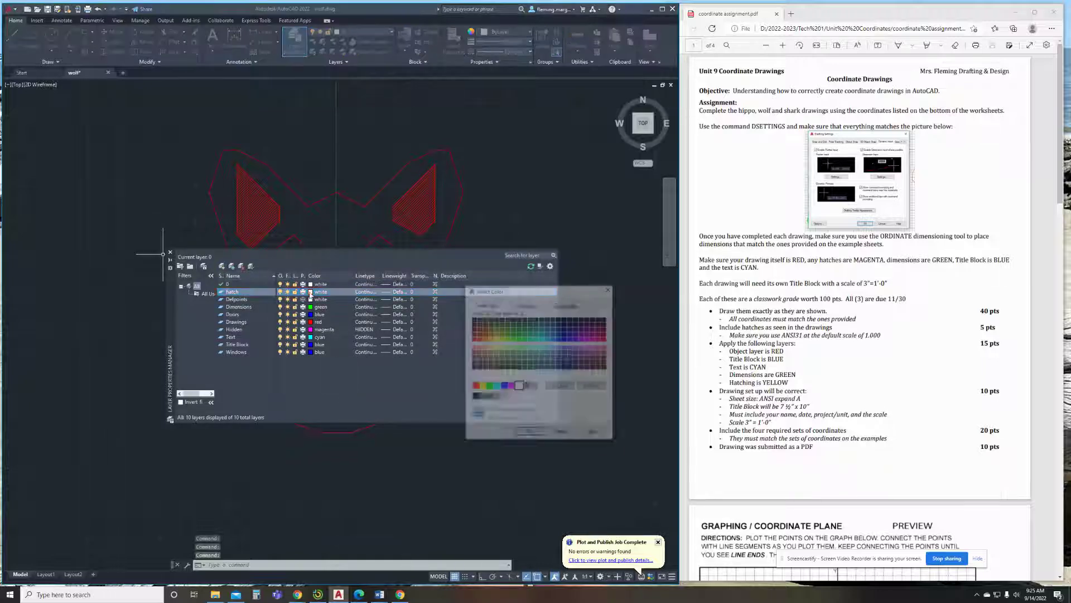
{"action": "left_click", "coordinate": [481, 386]}
{"action": "left_click", "coordinate": [529, 434]}
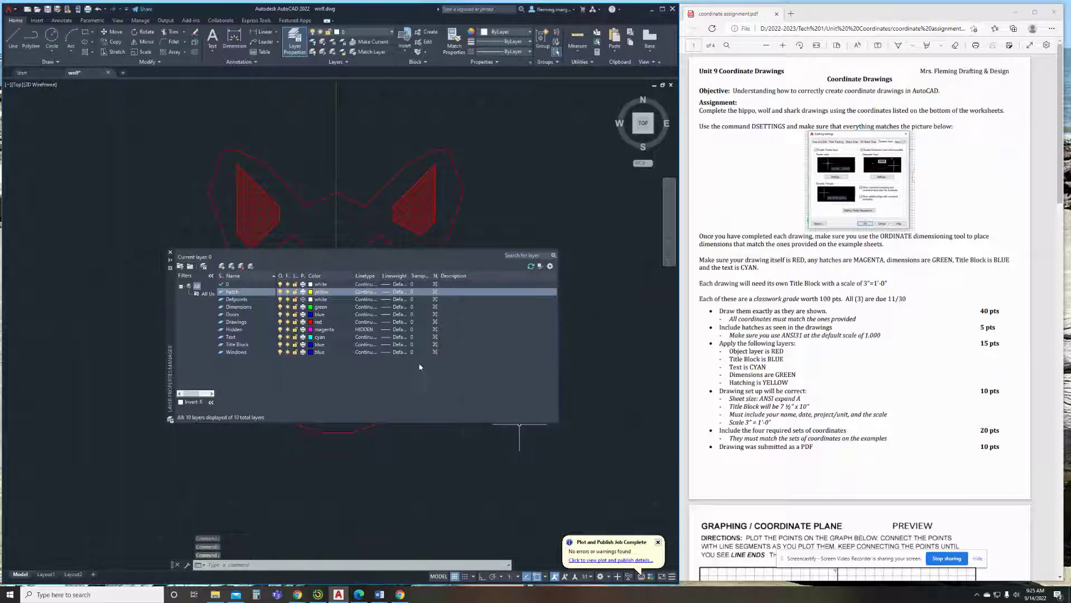
{"action": "left_click", "coordinate": [170, 252]}
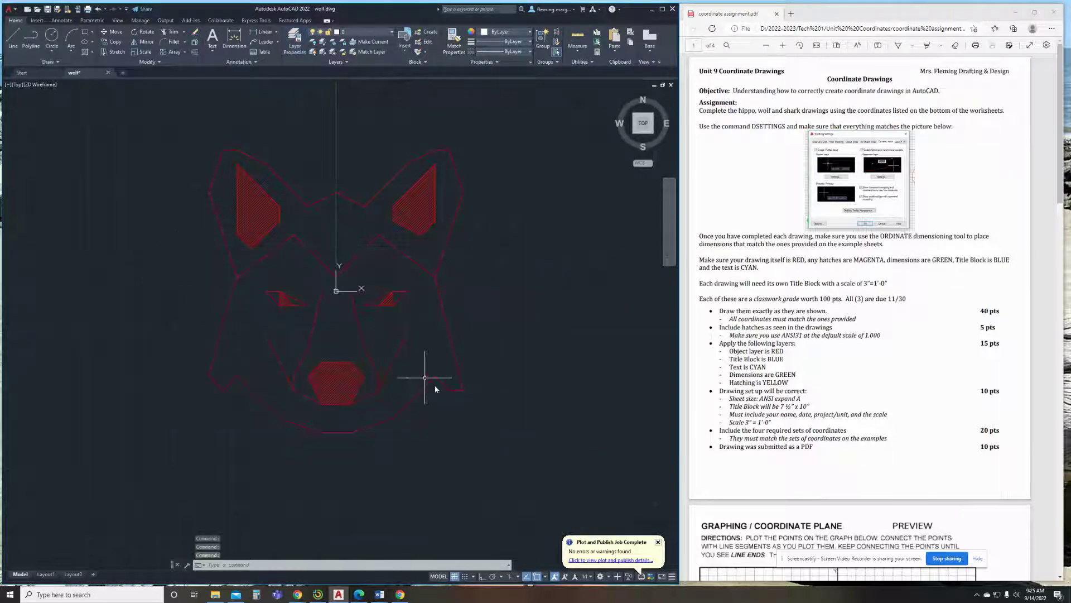
Move the nose, eye and both ear hatches onto the hatch layer.
{"action": "left_click", "coordinate": [345, 377]}
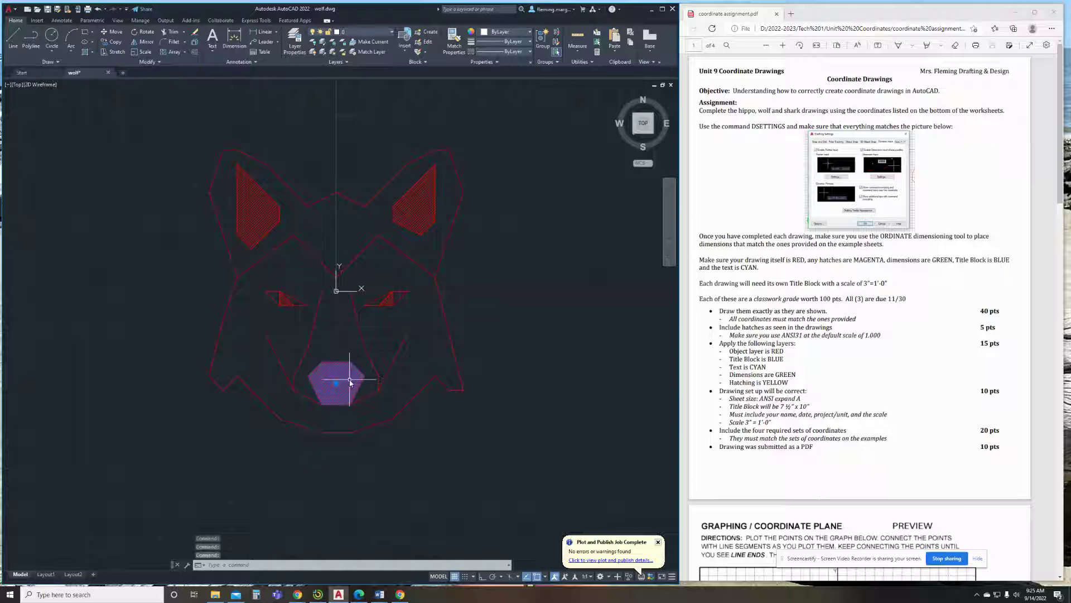
{"action": "left_click", "coordinate": [389, 299]}
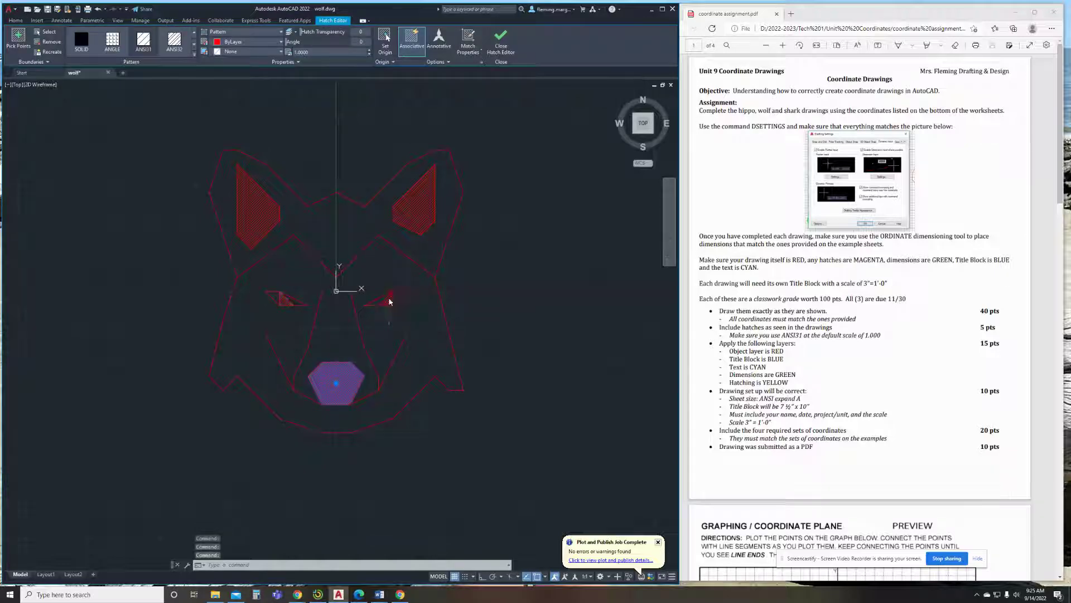
{"action": "left_click", "coordinate": [413, 203]}
{"action": "left_click", "coordinate": [249, 214]}
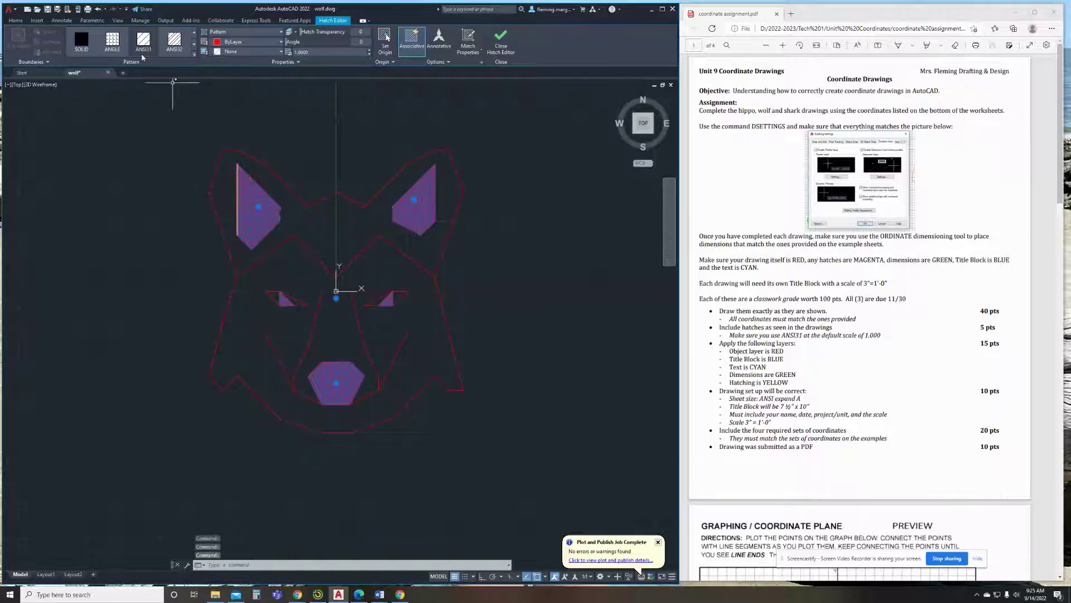
{"action": "left_click", "coordinate": [16, 22]}
{"action": "left_click", "coordinate": [392, 34]}
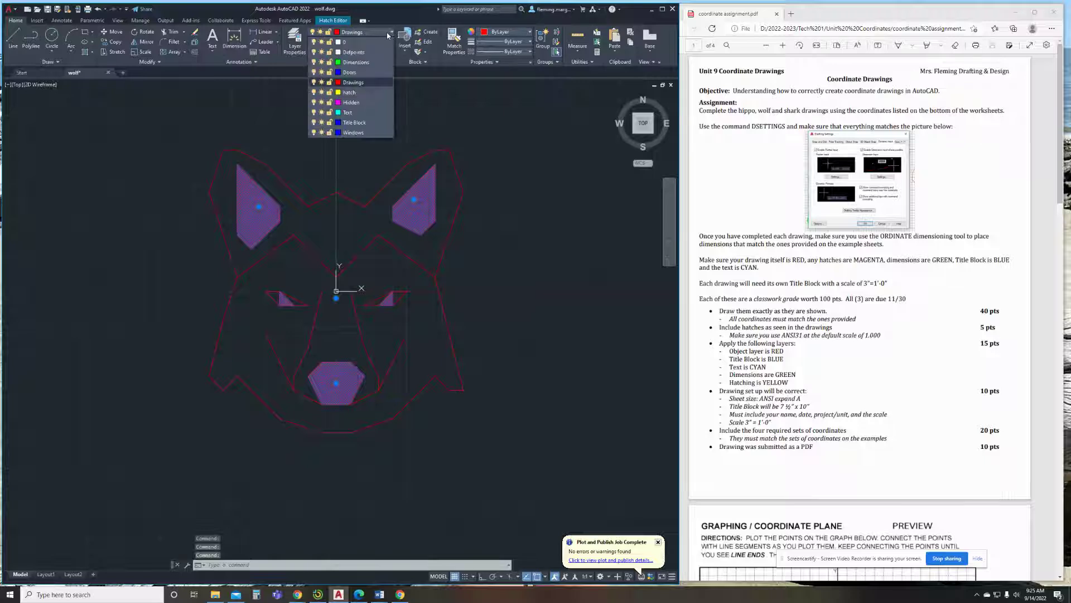
{"action": "left_click", "coordinate": [373, 86]}
Add ordinate dimensions above and right of the wolf's top-right corner, reading 10.
{"action": "key", "text": "Escape"}
{"action": "key", "text": "Escape"}
{"action": "key", "text": "Escape"}
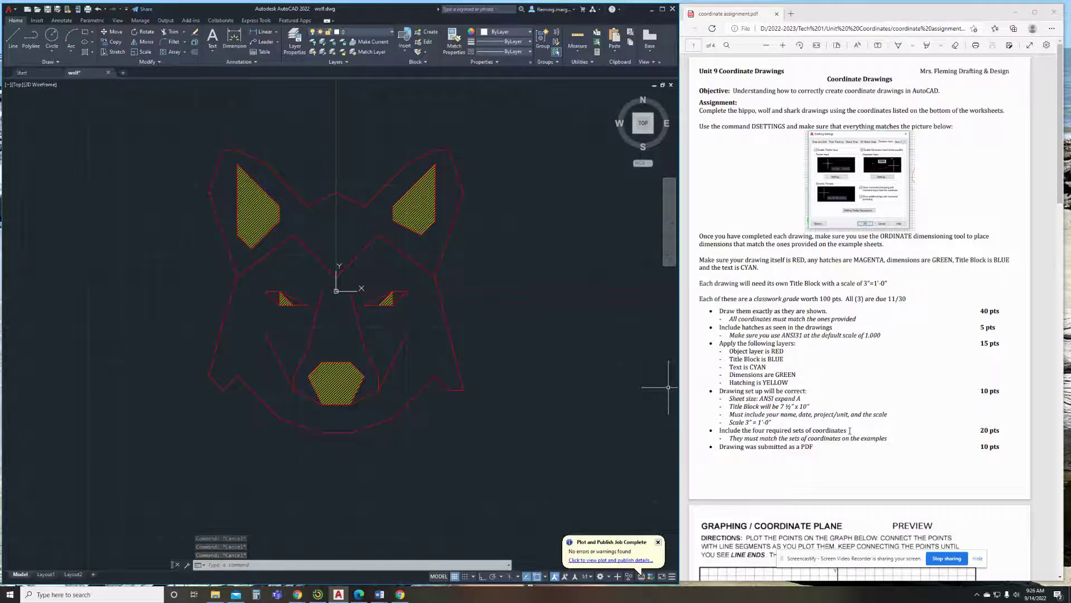
{"action": "scroll", "coordinate": [837, 404], "scroll_direction": "down", "scroll_amount": 4}
{"action": "scroll", "coordinate": [839, 419], "scroll_direction": "down", "scroll_amount": 15}
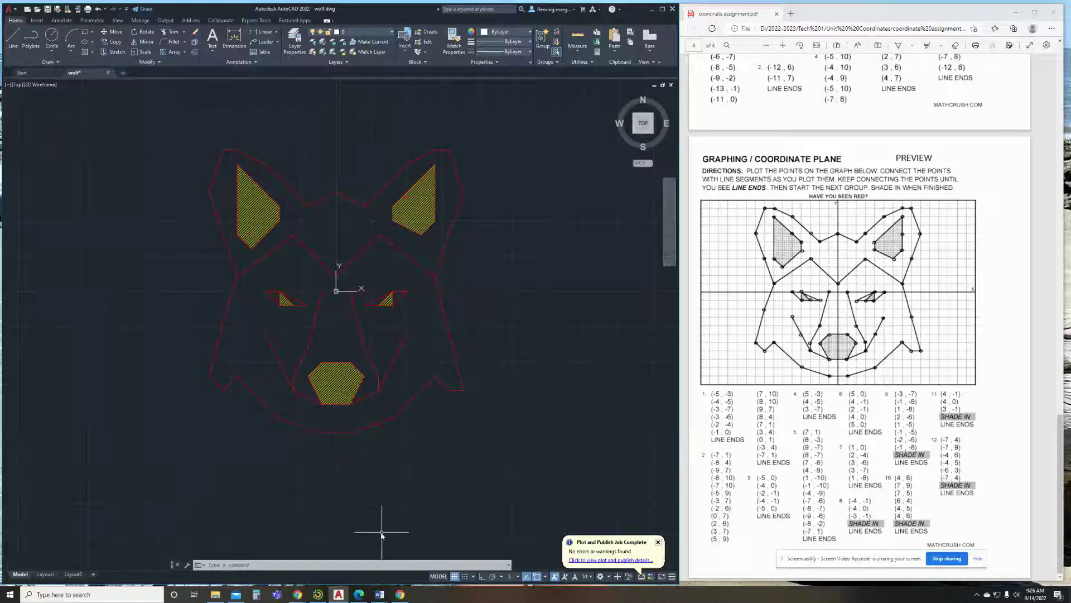
{"action": "middle_click_drag", "start_coordinate": [452, 210], "coordinate": [428, 255]}
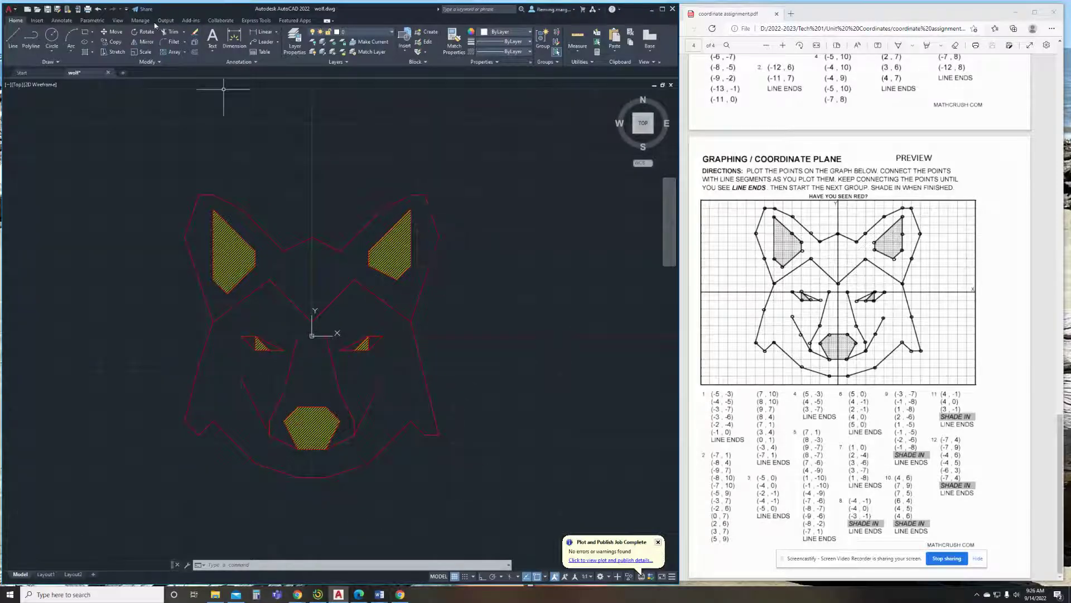
{"action": "left_click", "coordinate": [277, 34]}
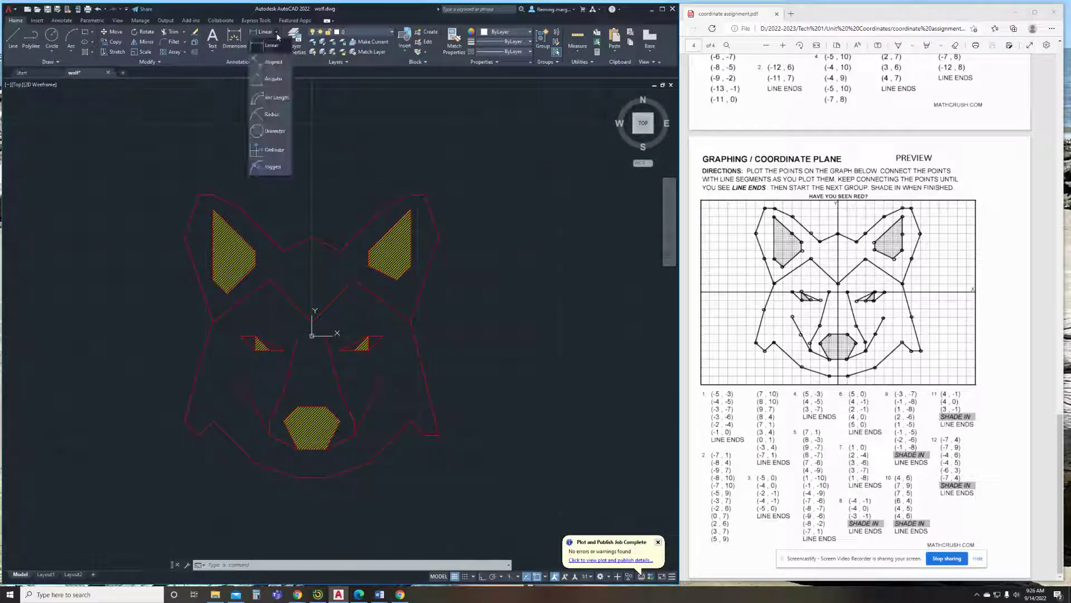
{"action": "left_click", "coordinate": [284, 149]}
{"action": "left_click", "coordinate": [425, 194]}
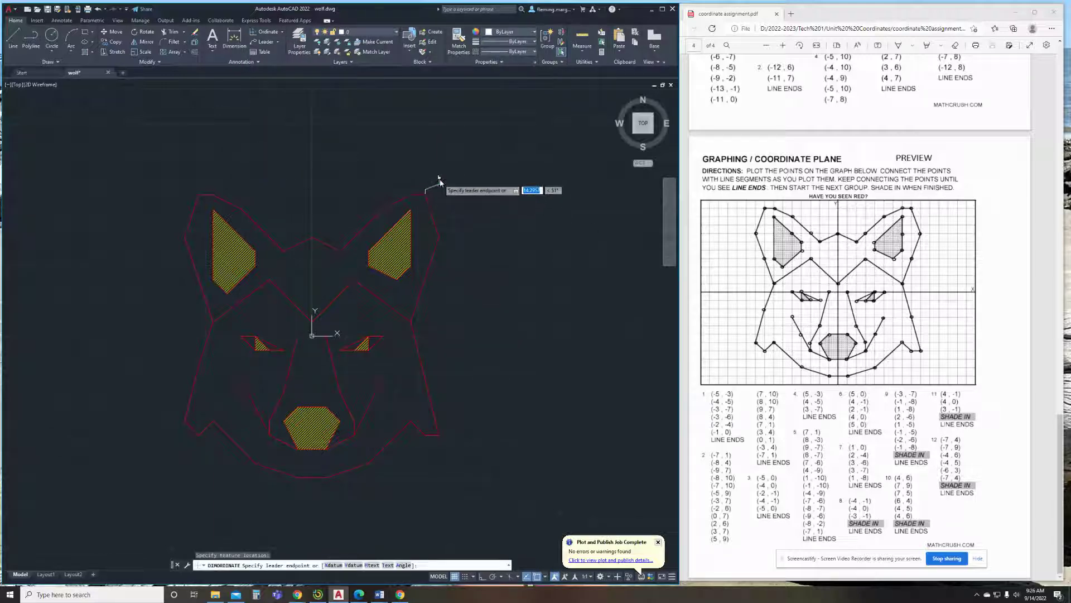
{"action": "left_click", "coordinate": [442, 152]}
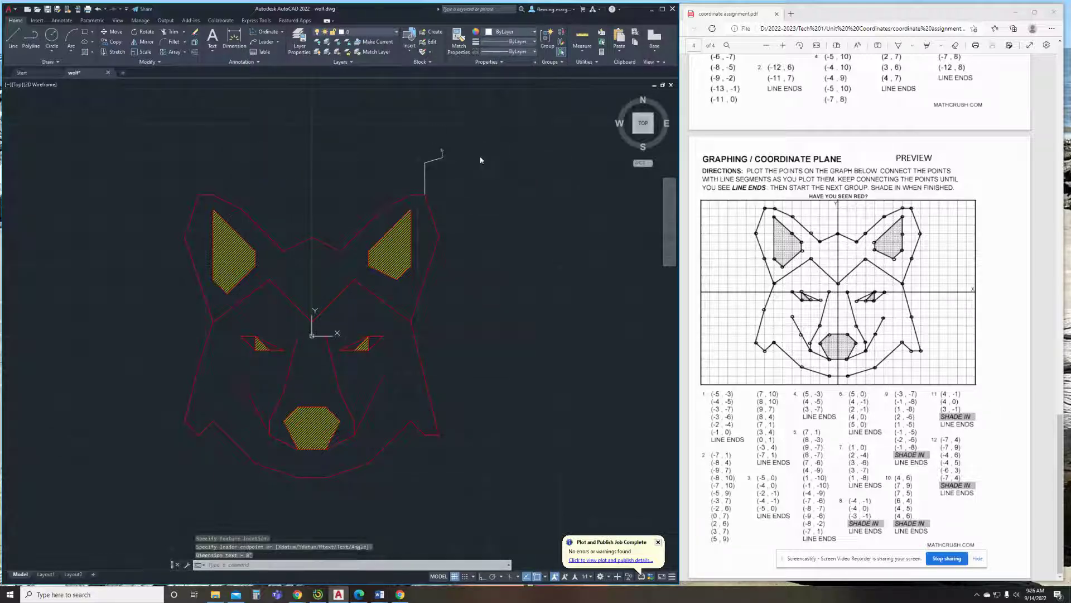
{"action": "right_click", "coordinate": [480, 160]}
{"action": "left_click", "coordinate": [502, 162]}
{"action": "left_click", "coordinate": [425, 194]}
{"action": "left_click", "coordinate": [461, 194]}
Add ordinate dimensions above and left of the top-left corner, reading 10.
{"action": "scroll", "coordinate": [461, 194], "scroll_direction": "up", "scroll_amount": 4}
{"action": "scroll", "coordinate": [441, 168], "scroll_direction": "down", "scroll_amount": 5}
{"action": "scroll", "coordinate": [331, 172], "scroll_direction": "up", "scroll_amount": 2}
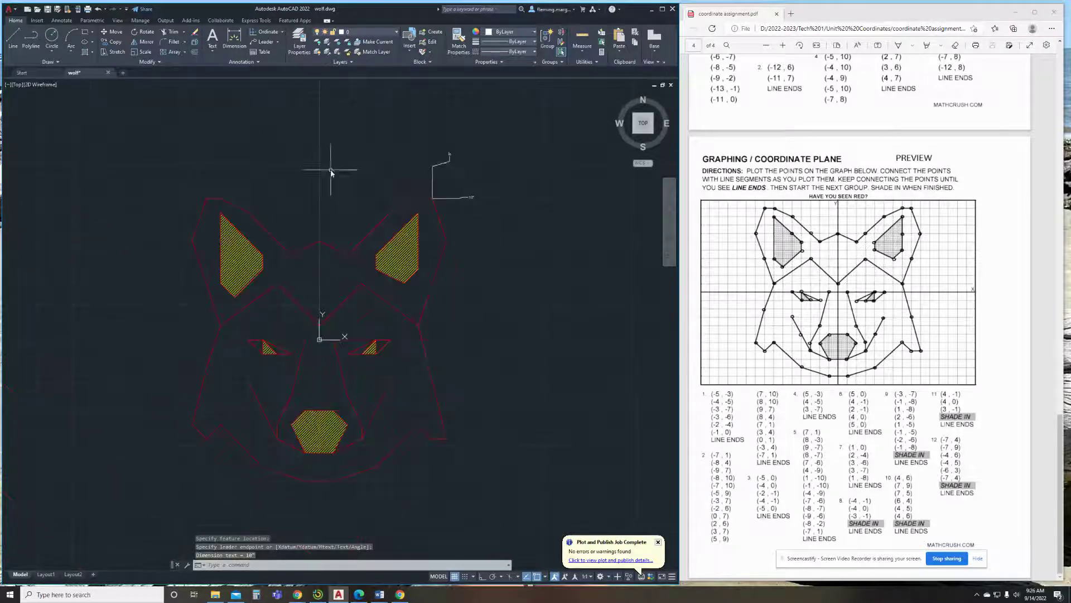
{"action": "right_click", "coordinate": [331, 171]}
{"action": "left_click", "coordinate": [352, 175]}
{"action": "left_click", "coordinate": [206, 198]}
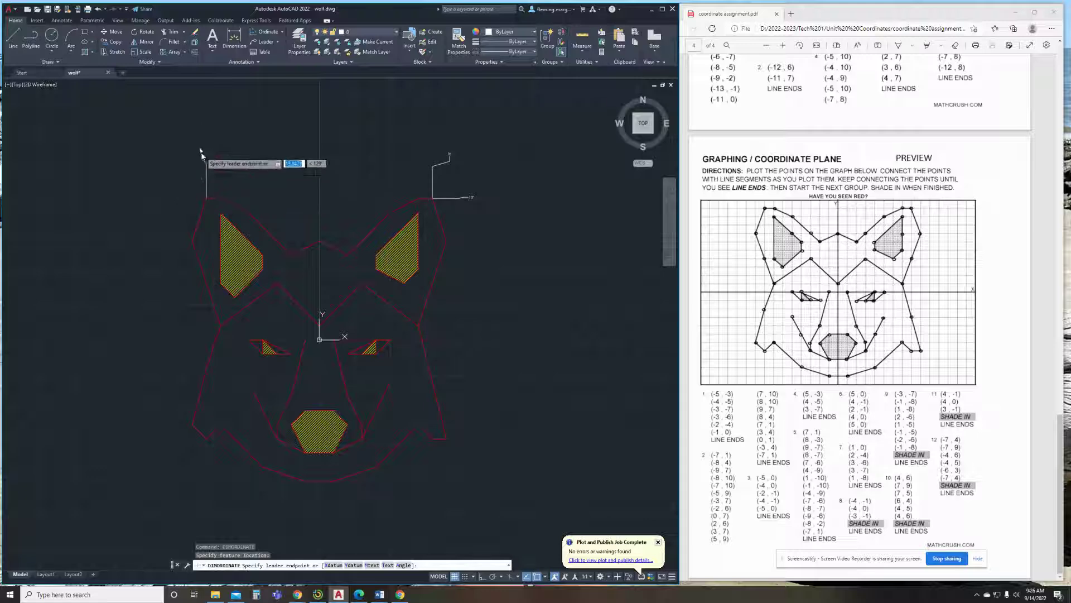
{"action": "right_click", "coordinate": [217, 150]}
{"action": "left_click", "coordinate": [251, 189]}
{"action": "left_click", "coordinate": [168, 197]}
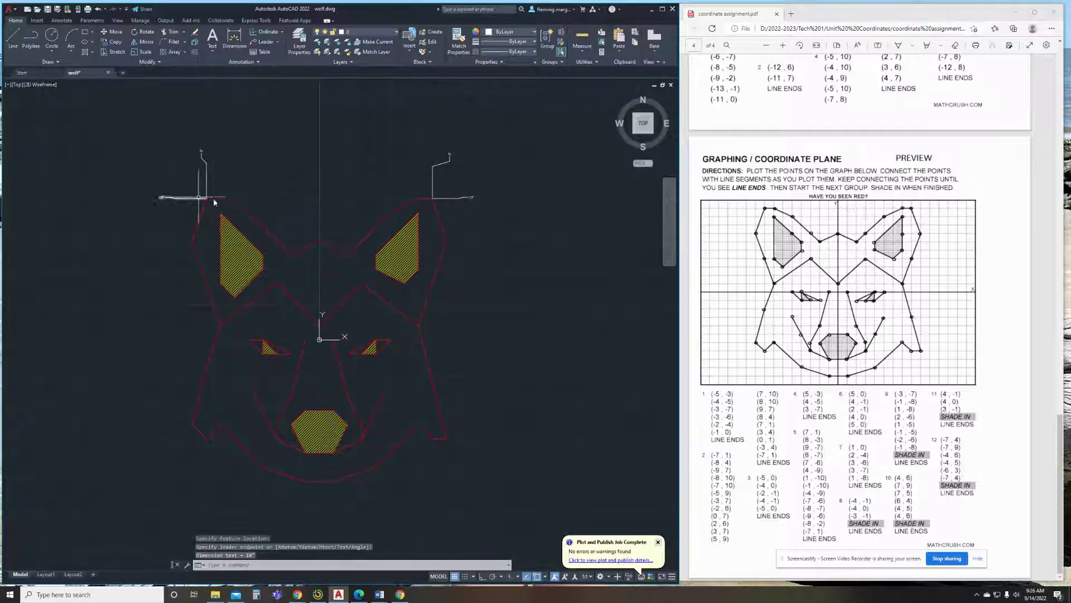
Dimension the right jaw corner with ordinates to the right (7) and below.
{"action": "right_click", "coordinate": [436, 243]}
{"action": "left_click", "coordinate": [463, 249]}
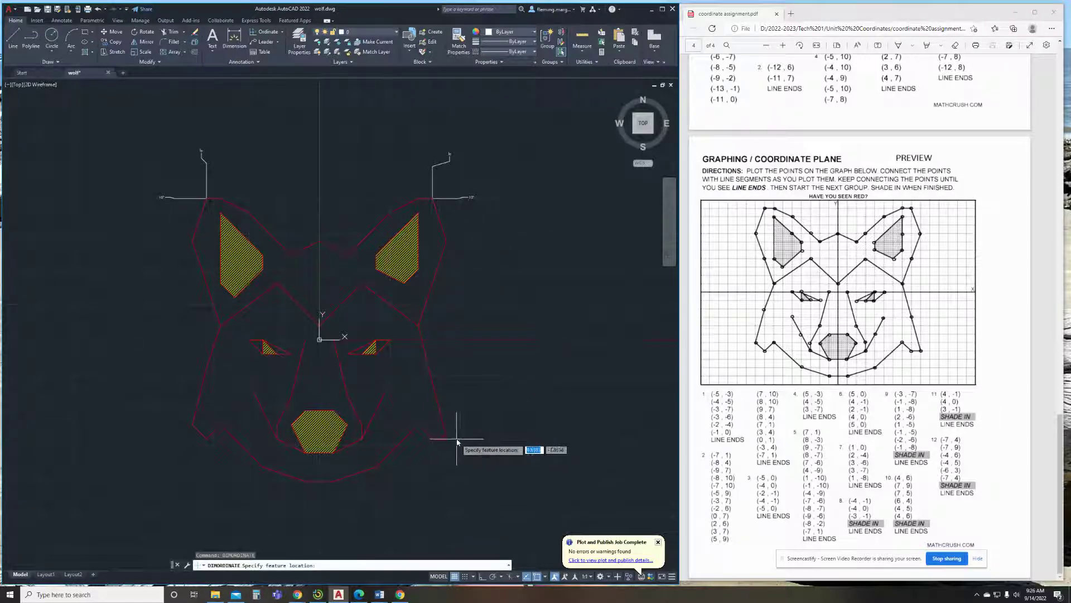
{"action": "left_click", "coordinate": [448, 439]}
{"action": "left_click", "coordinate": [482, 439]}
{"action": "right_click", "coordinate": [480, 401]}
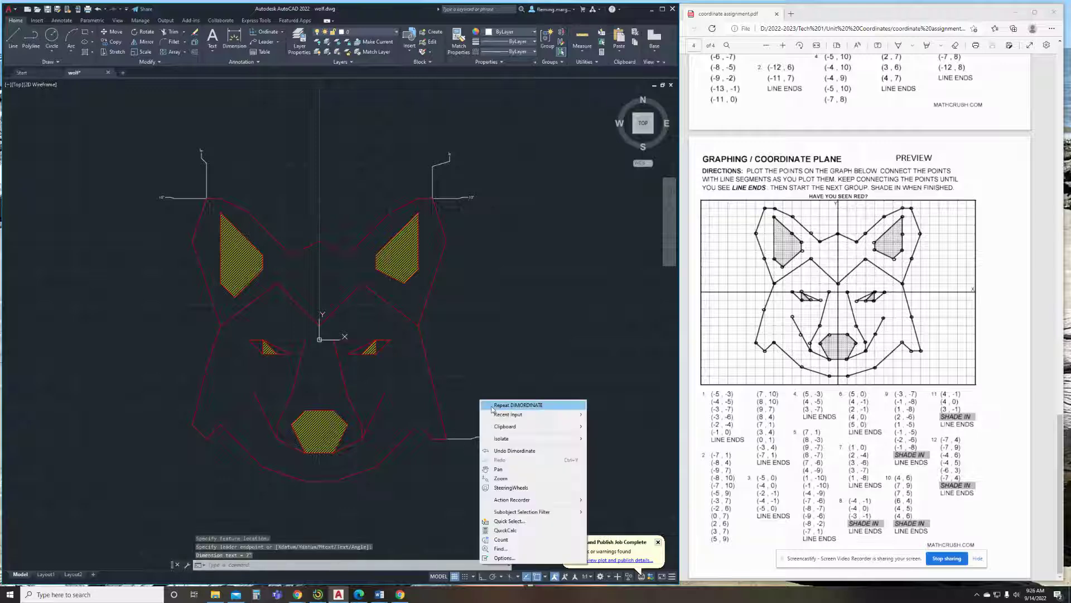
{"action": "left_click", "coordinate": [493, 406]}
{"action": "left_click", "coordinate": [446, 439]}
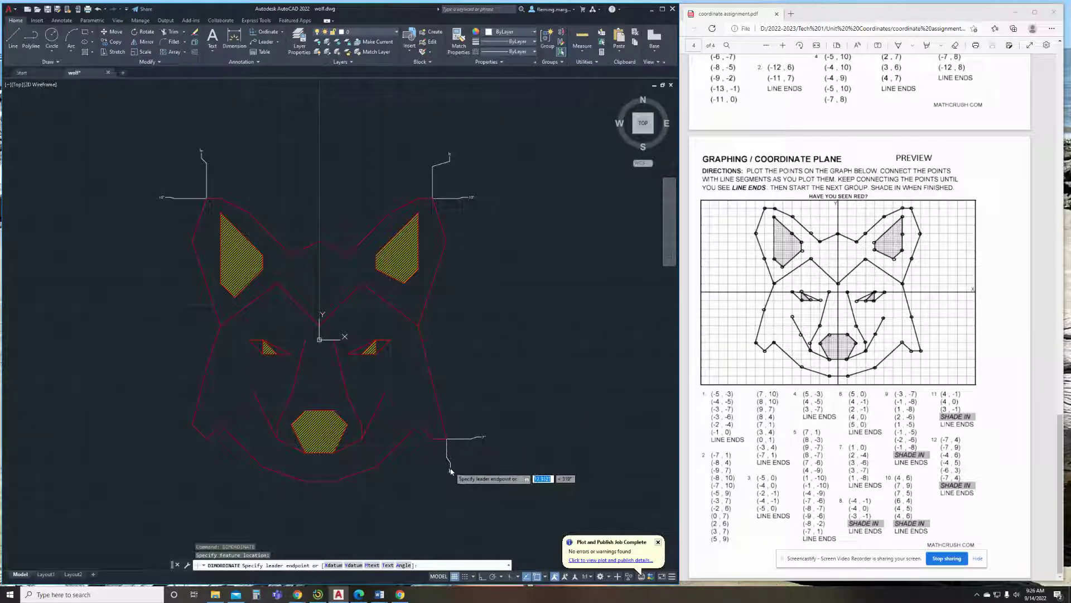
{"action": "left_click", "coordinate": [450, 472]}
Dimension the left jaw corner with ordinates to the left (6) and below (9).
{"action": "right_click", "coordinate": [323, 401]}
{"action": "left_click", "coordinate": [334, 406]}
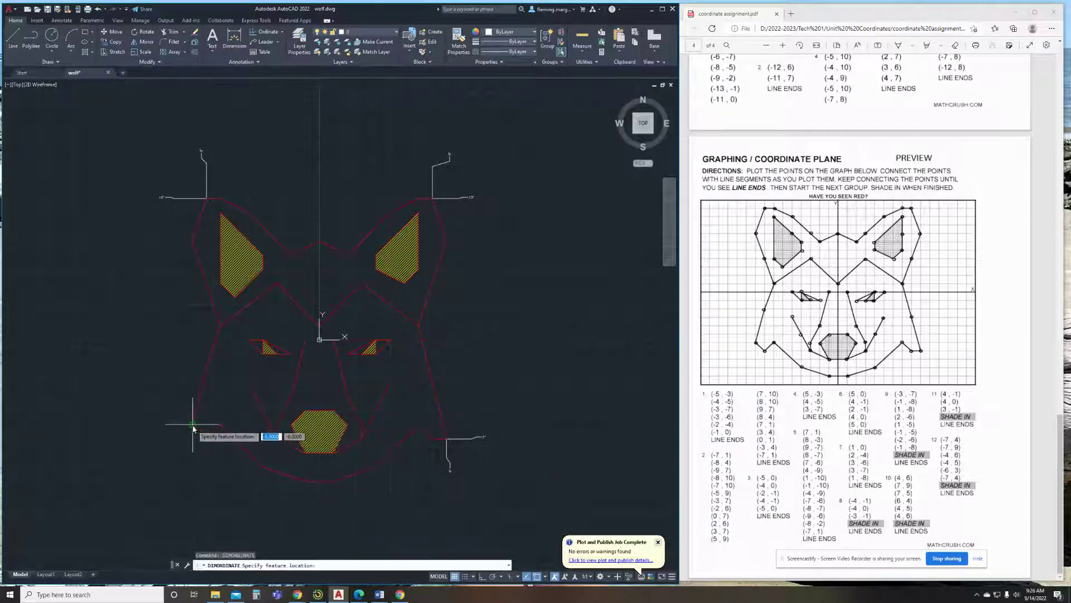
{"action": "left_click", "coordinate": [192, 424]}
{"action": "left_click", "coordinate": [157, 425]}
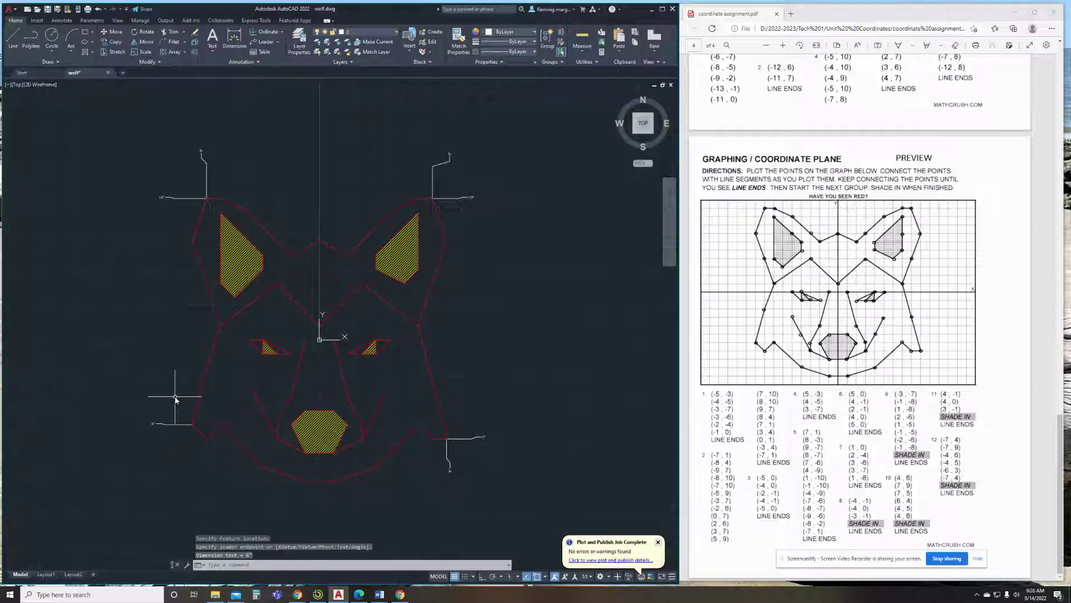
{"action": "right_click", "coordinate": [176, 400]}
{"action": "left_click", "coordinate": [207, 402]}
{"action": "left_click", "coordinate": [192, 424]}
{"action": "left_click", "coordinate": [187, 472]}
Box-select all the ordinate dimensions at the four corners.
{"action": "left_click", "coordinate": [593, 516]}
{"action": "left_click", "coordinate": [431, 407]}
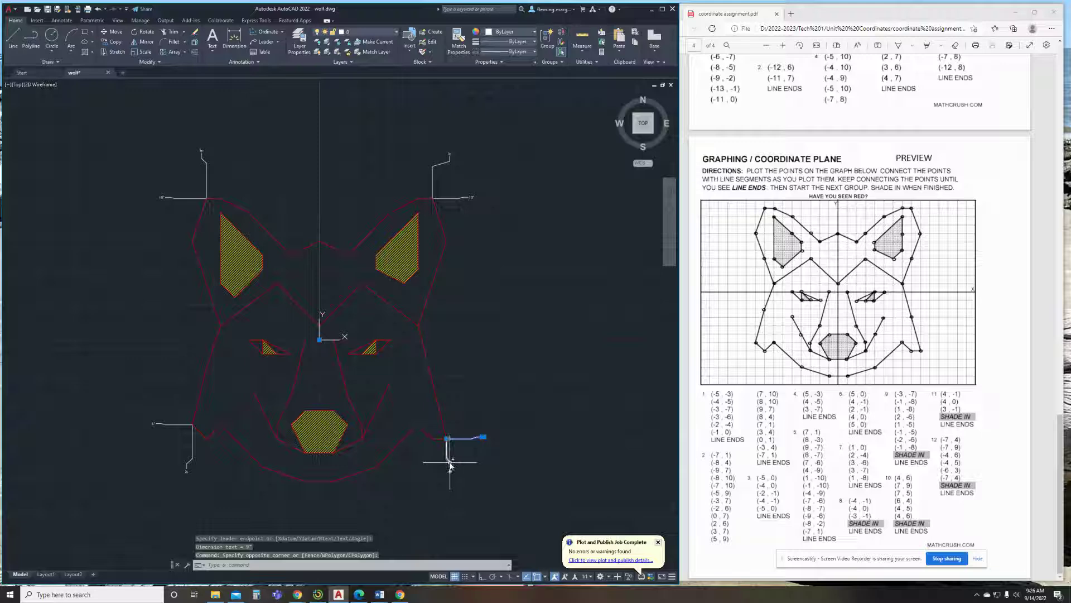
{"action": "left_click", "coordinate": [504, 216]}
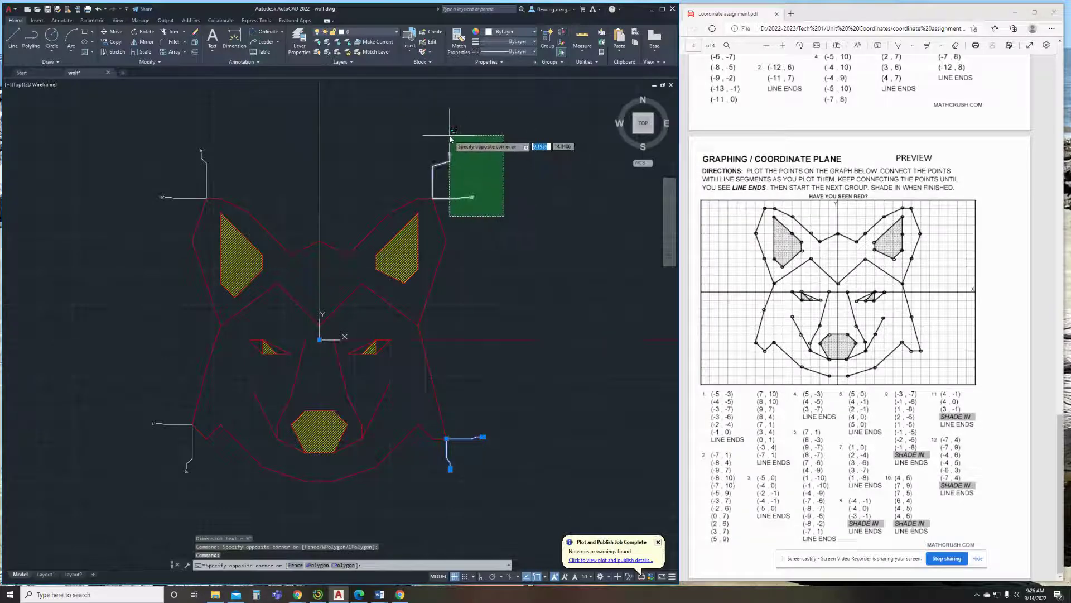
{"action": "left_click", "coordinate": [451, 138]}
{"action": "left_click", "coordinate": [234, 206]}
{"action": "left_click", "coordinate": [193, 150]}
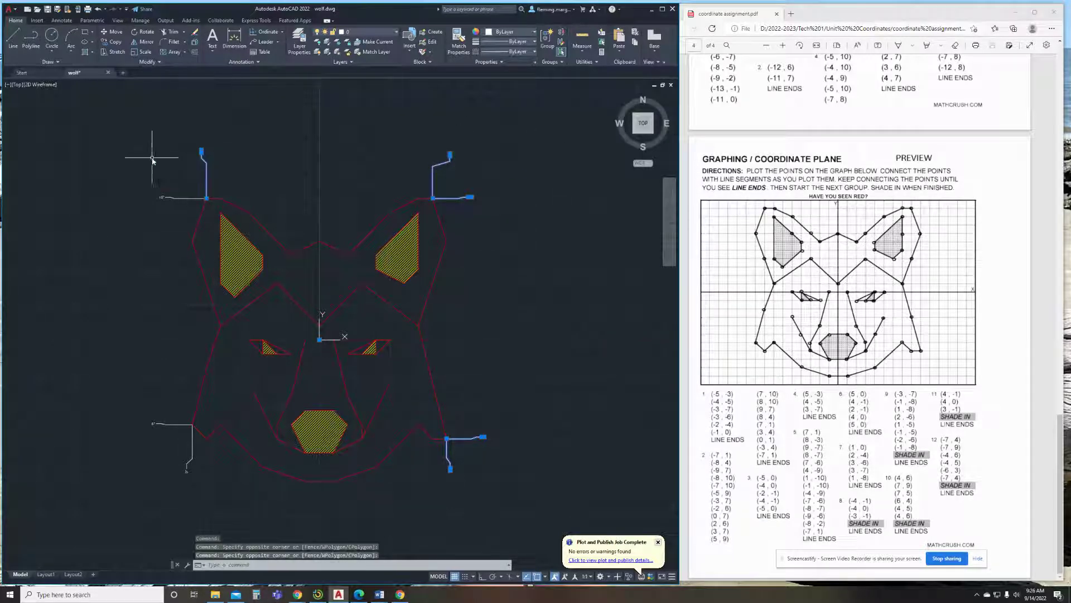
{"action": "left_click", "coordinate": [185, 481]}
{"action": "left_click", "coordinate": [149, 424]}
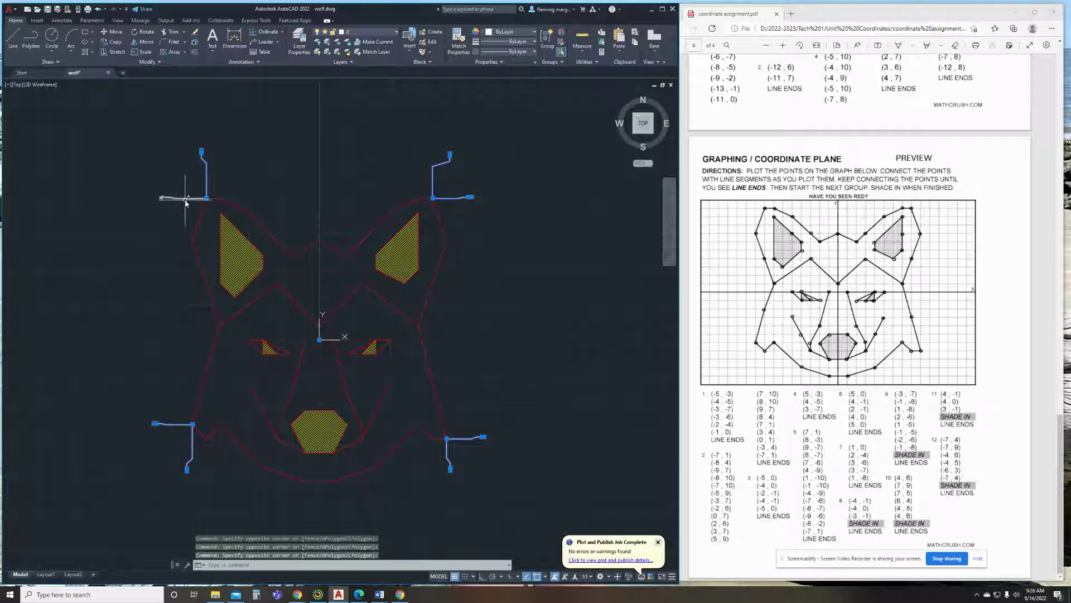
Move the selected ordinate dimensions onto the Dimensions layer.
{"action": "left_click", "coordinate": [376, 33]}
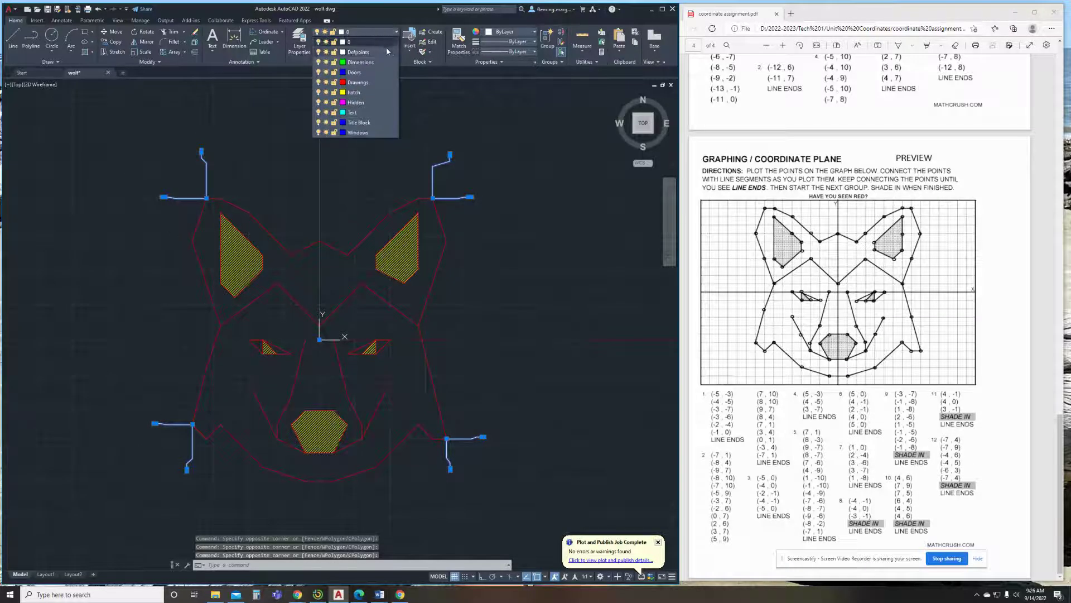
{"action": "left_click", "coordinate": [387, 62]}
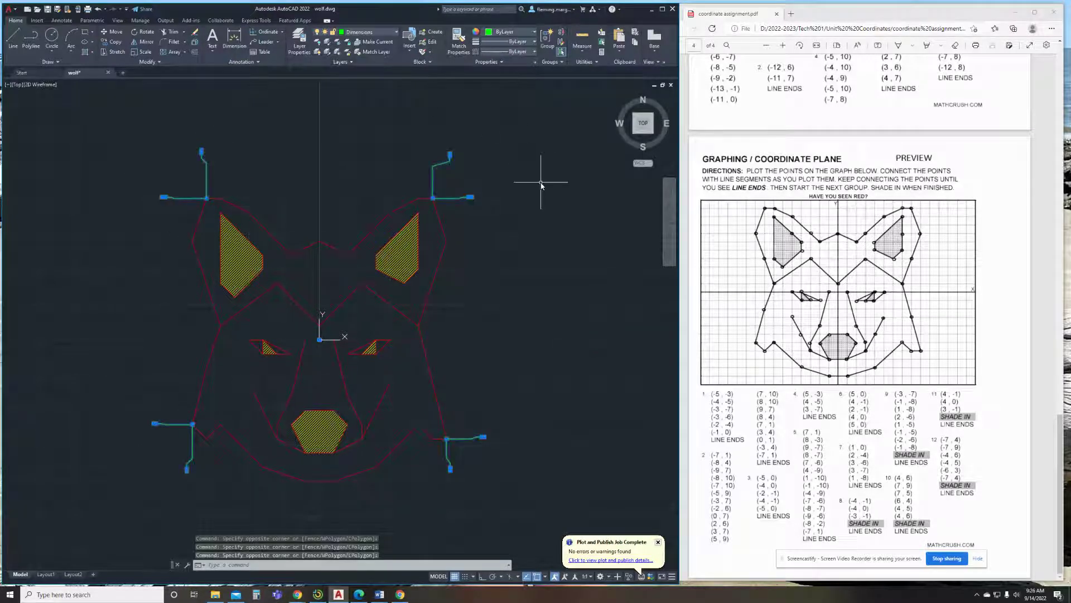
{"action": "key", "text": "Escape"}
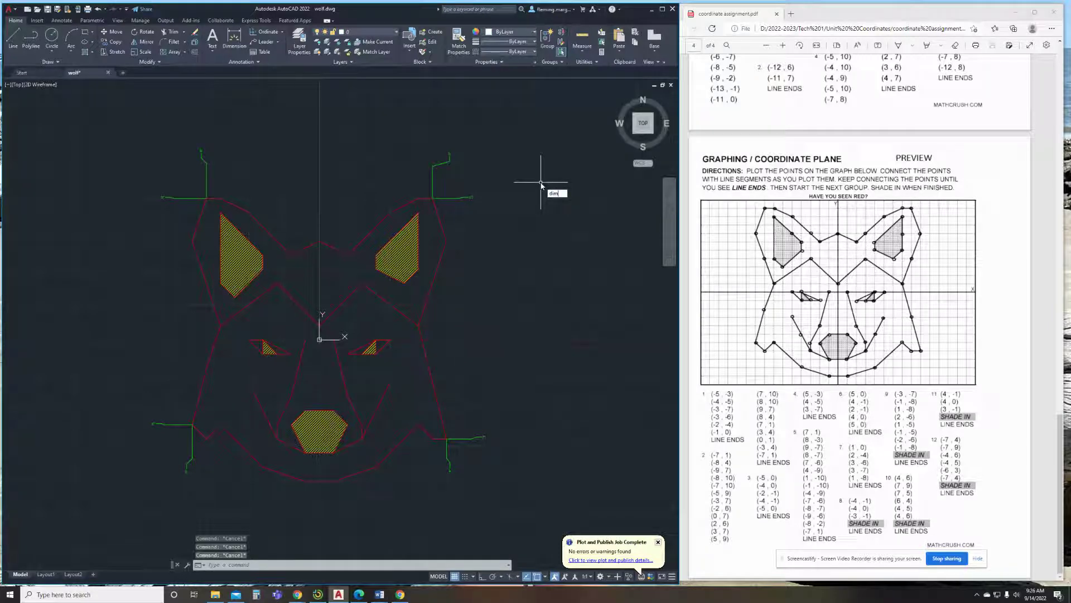
Set the Standard dimension style to Decimal units, whole-number precision and text height 1.
{"action": "type", "text": "set"}
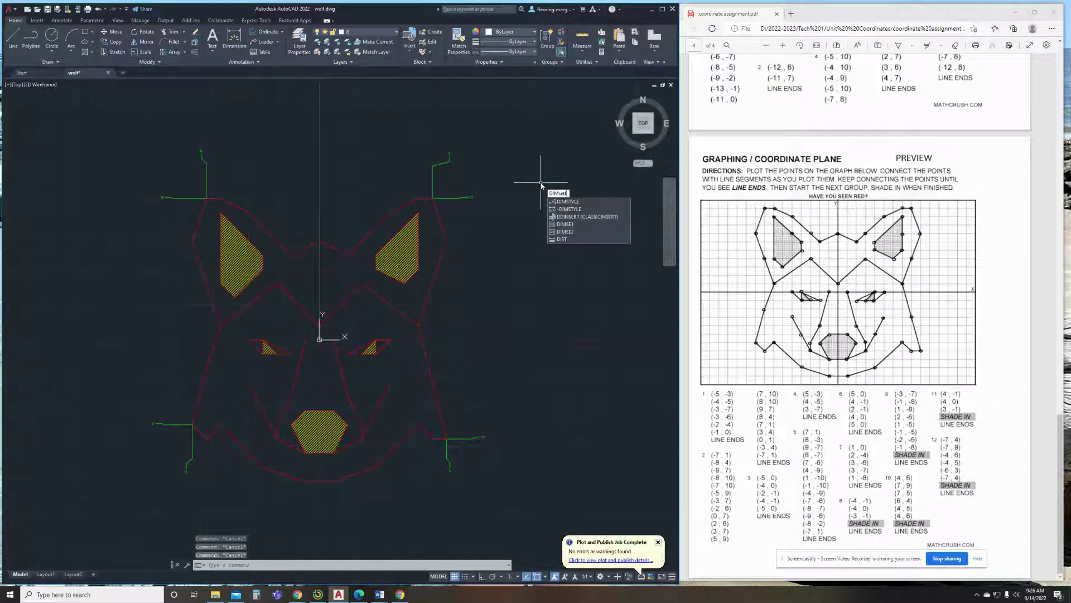
{"action": "left_click", "coordinate": [569, 202]}
{"action": "left_click", "coordinate": [427, 279]}
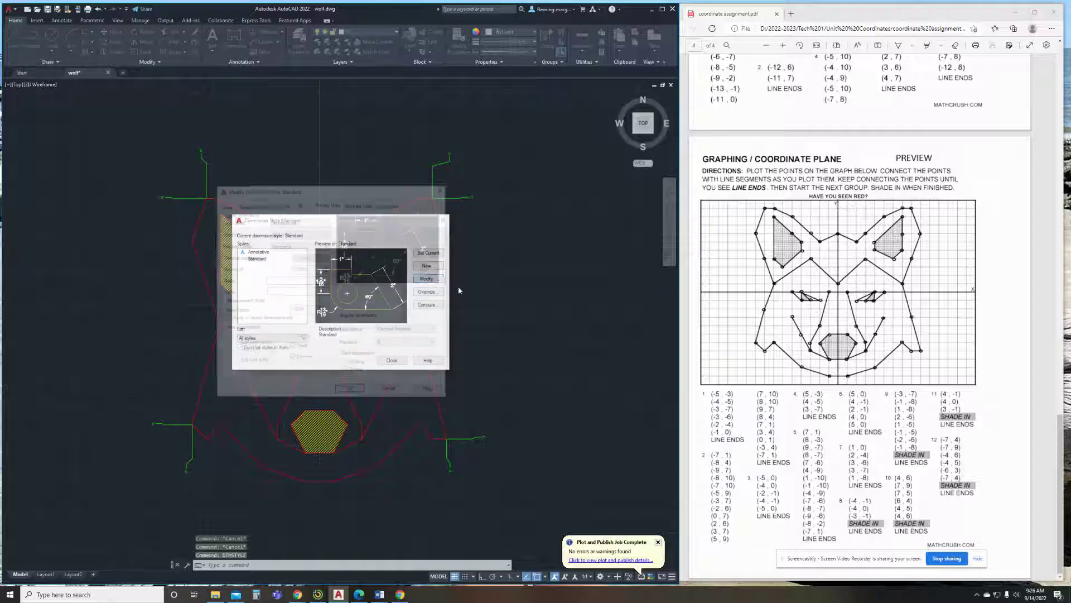
{"action": "left_click", "coordinate": [313, 221]}
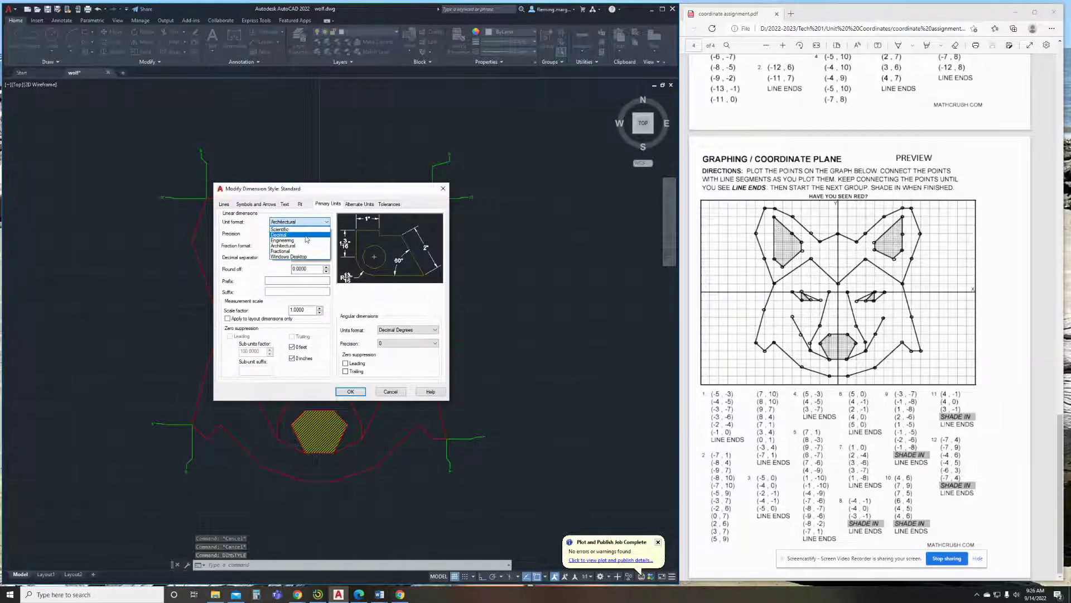
{"action": "left_click", "coordinate": [305, 234]}
{"action": "left_click", "coordinate": [299, 233]}
{"action": "left_click", "coordinate": [299, 239]}
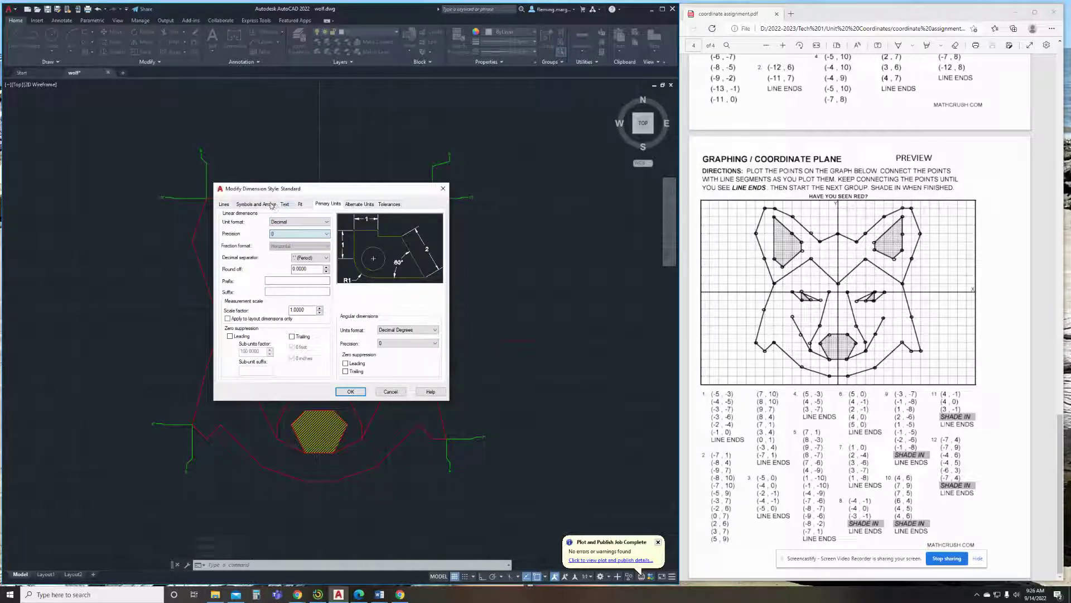
{"action": "left_click", "coordinate": [285, 204]}
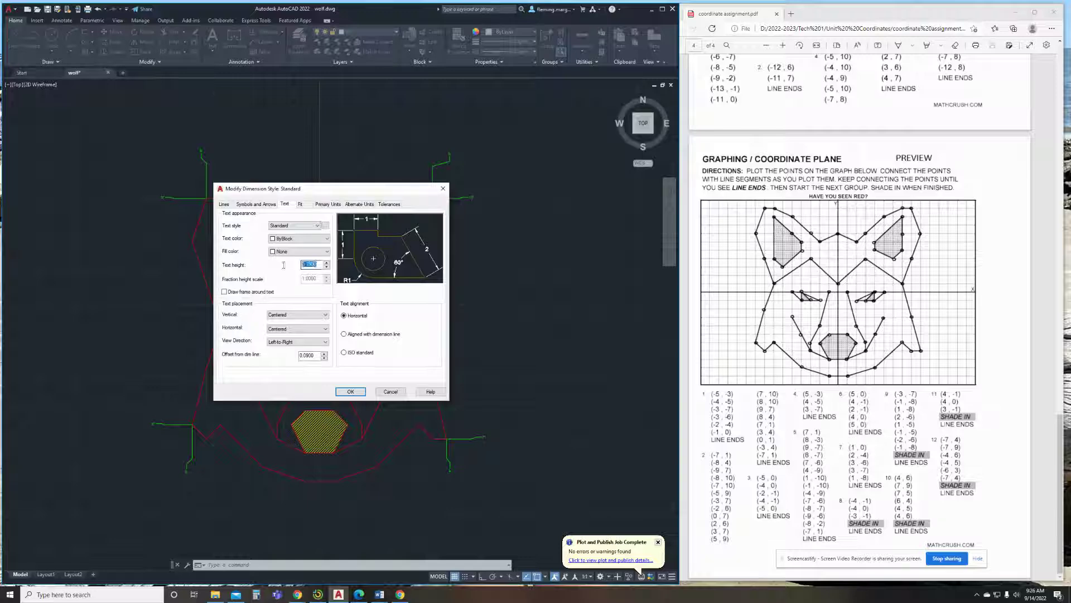
{"action": "type", "text": "1"}
{"action": "key", "text": "Tab"}
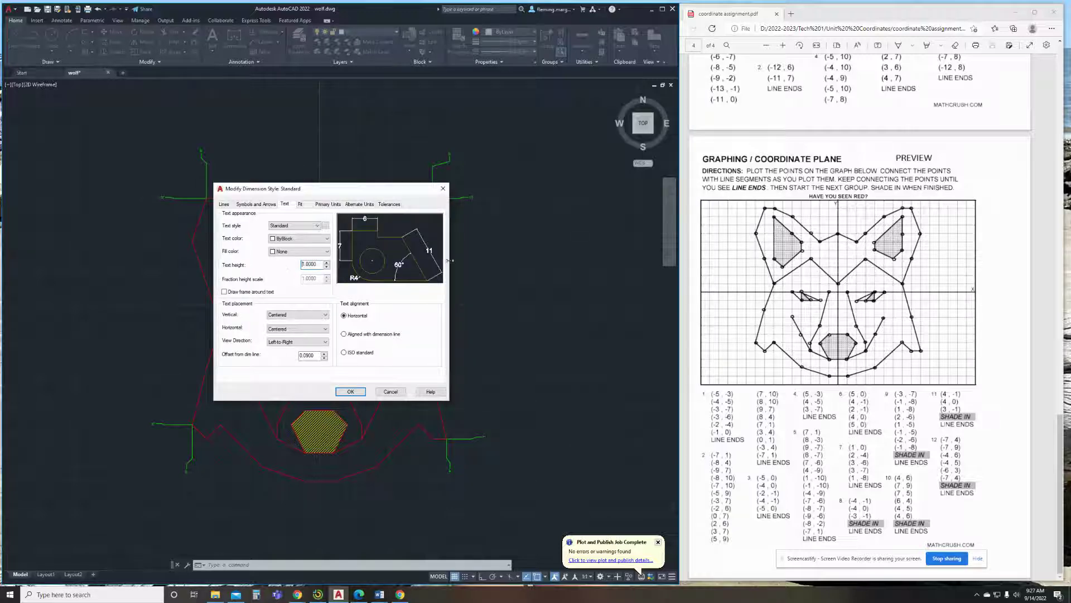
{"action": "left_click", "coordinate": [349, 392]}
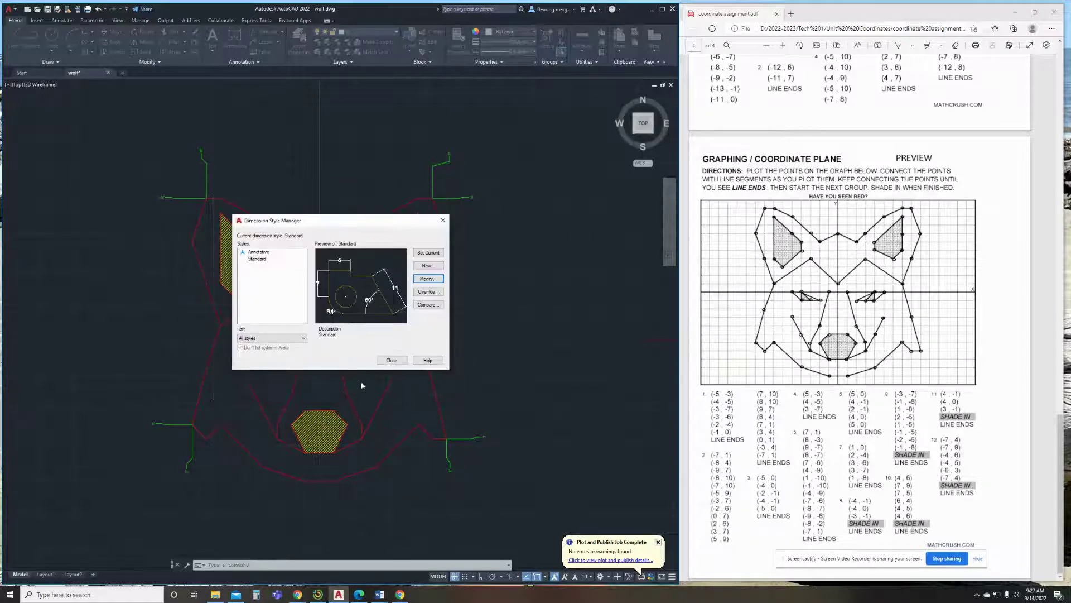
{"action": "left_click", "coordinate": [391, 360]}
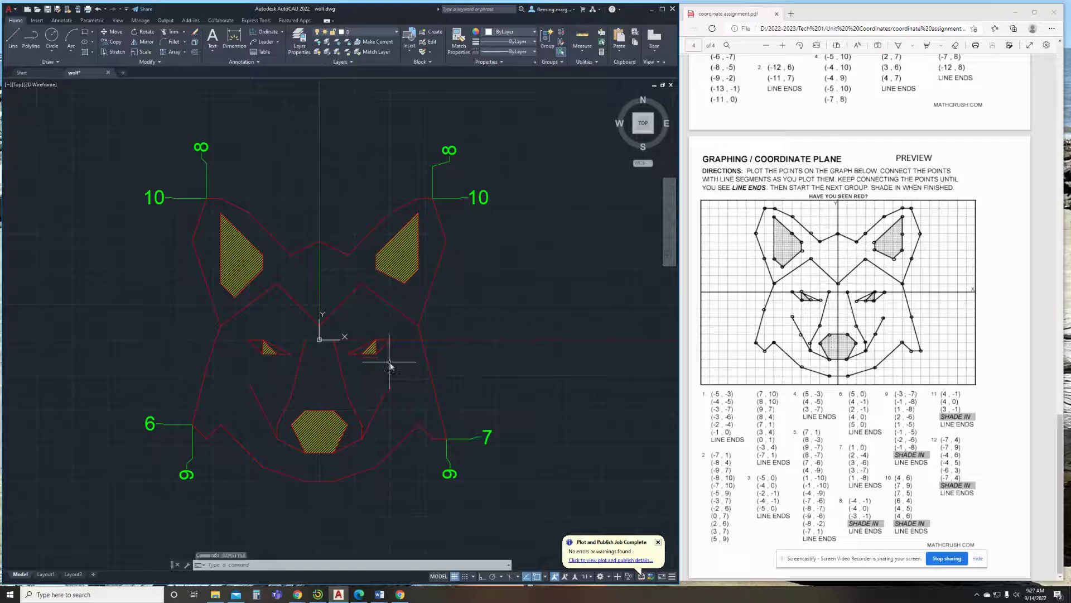
Change the Standard dimension style's text height to 0.5.
{"action": "right_click", "coordinate": [394, 150]}
{"action": "left_click", "coordinate": [408, 154]}
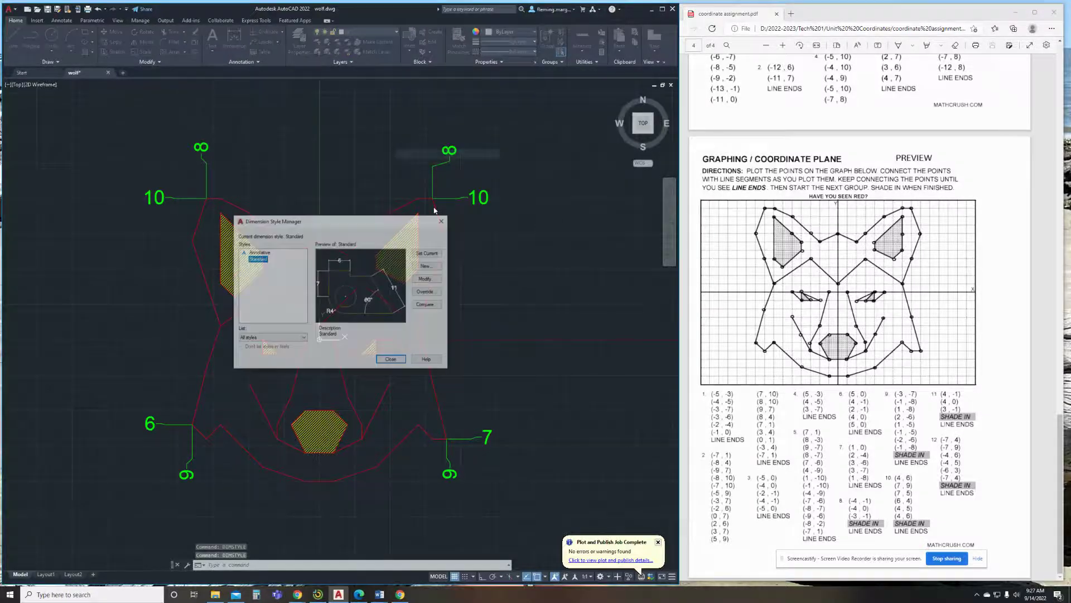
{"action": "left_click", "coordinate": [428, 279]}
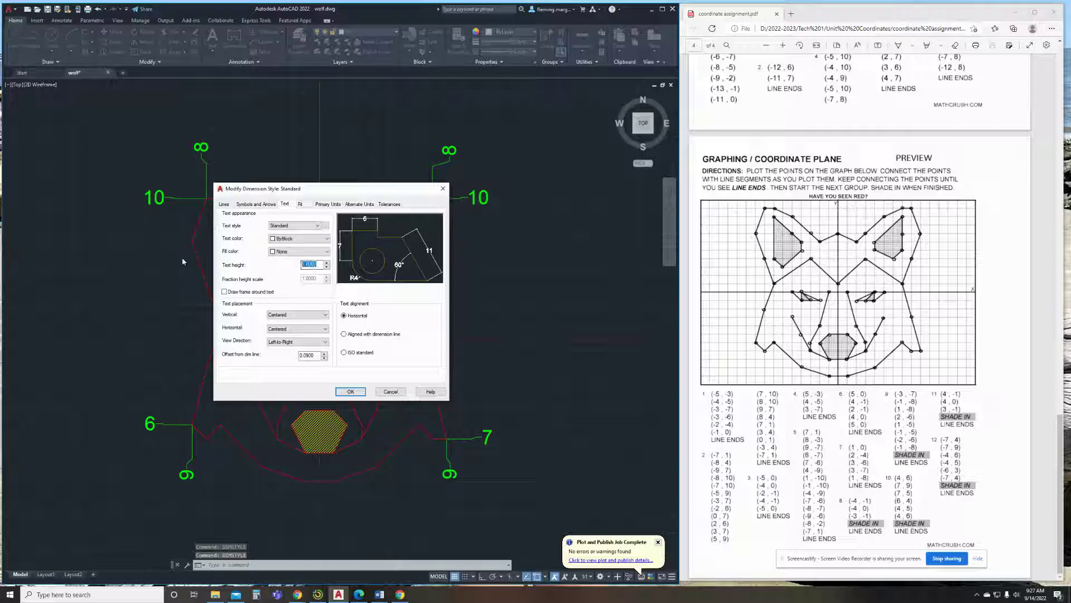
{"action": "type", "text": ".5"}
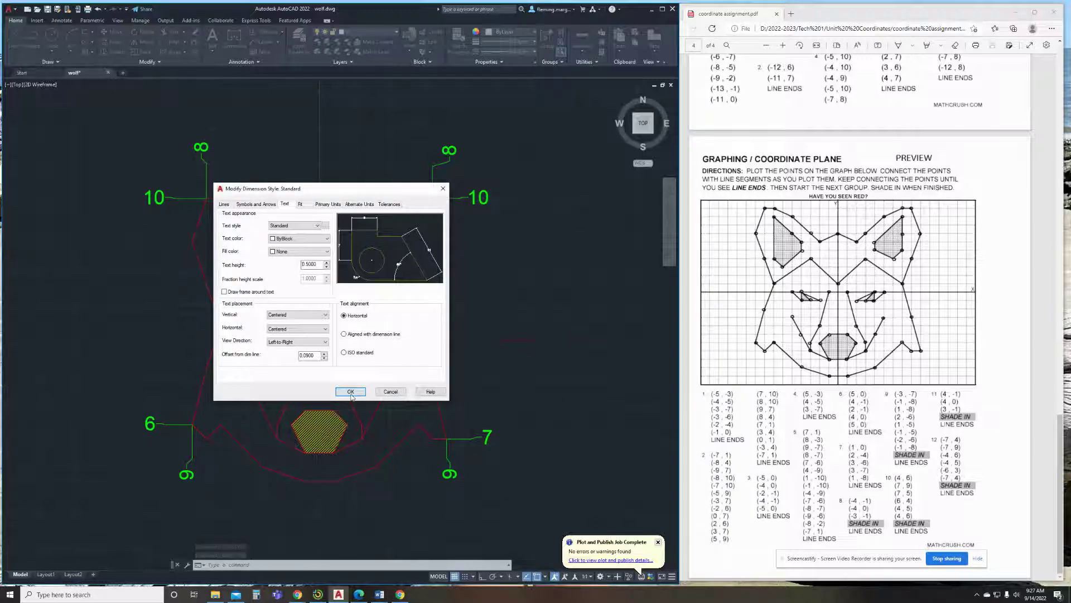
{"action": "left_click", "coordinate": [350, 392]}
{"action": "left_click", "coordinate": [392, 360]}
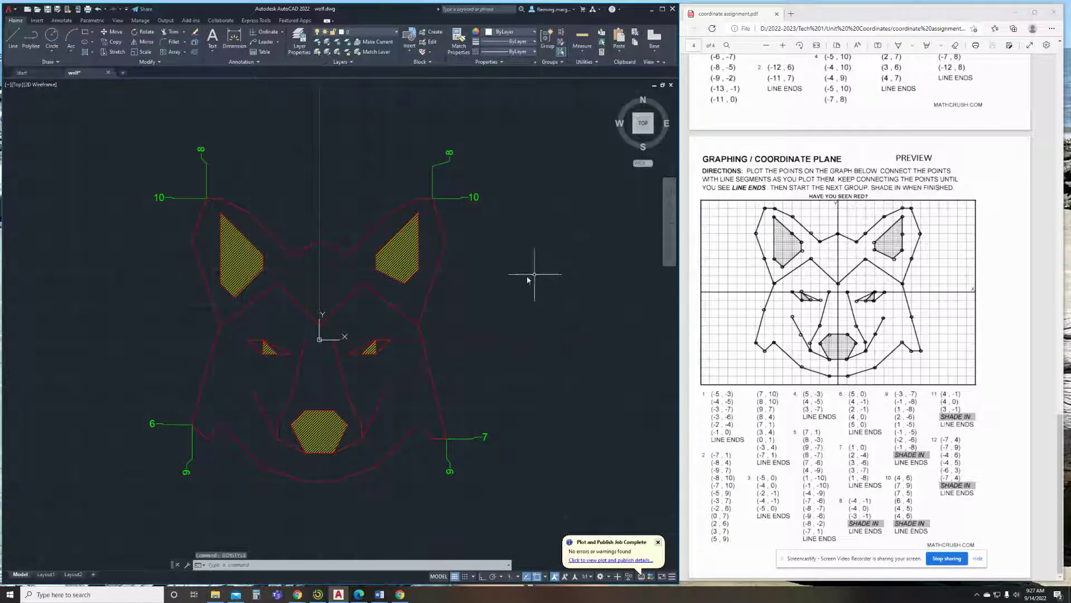
Set the hatch layer's colour to magenta in Layer Properties.
{"action": "scroll", "coordinate": [860, 318], "scroll_direction": "up", "scroll_amount": 15}
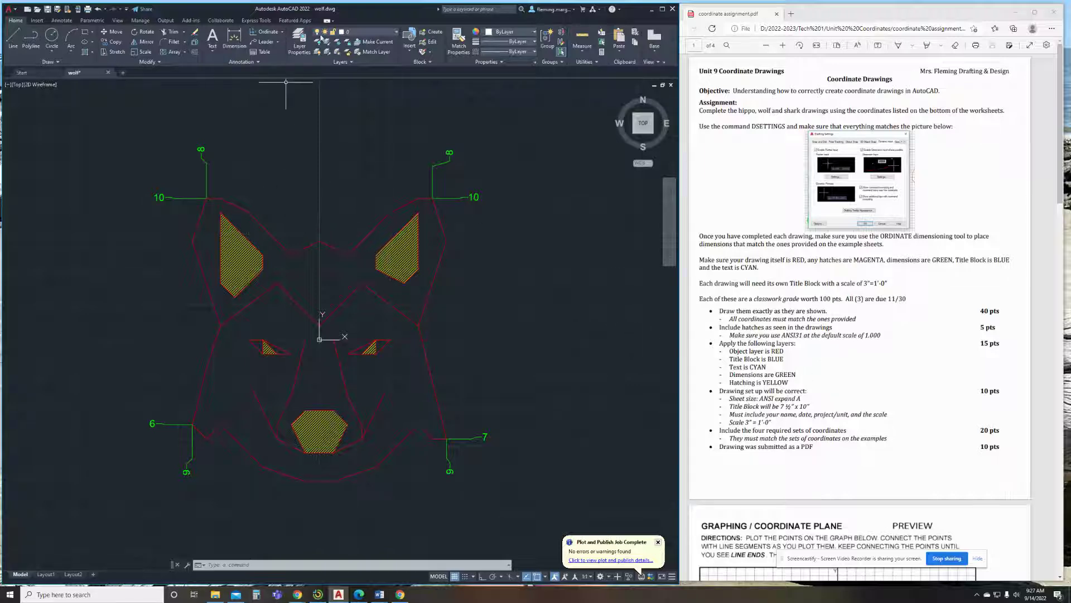
{"action": "left_click", "coordinate": [299, 40]}
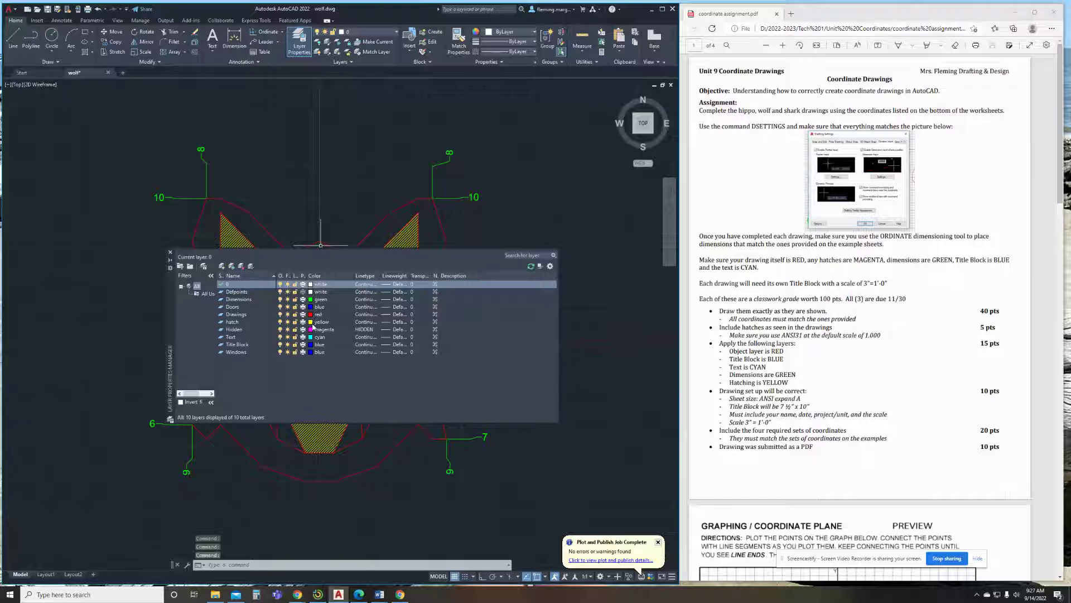
{"action": "left_click", "coordinate": [315, 323]}
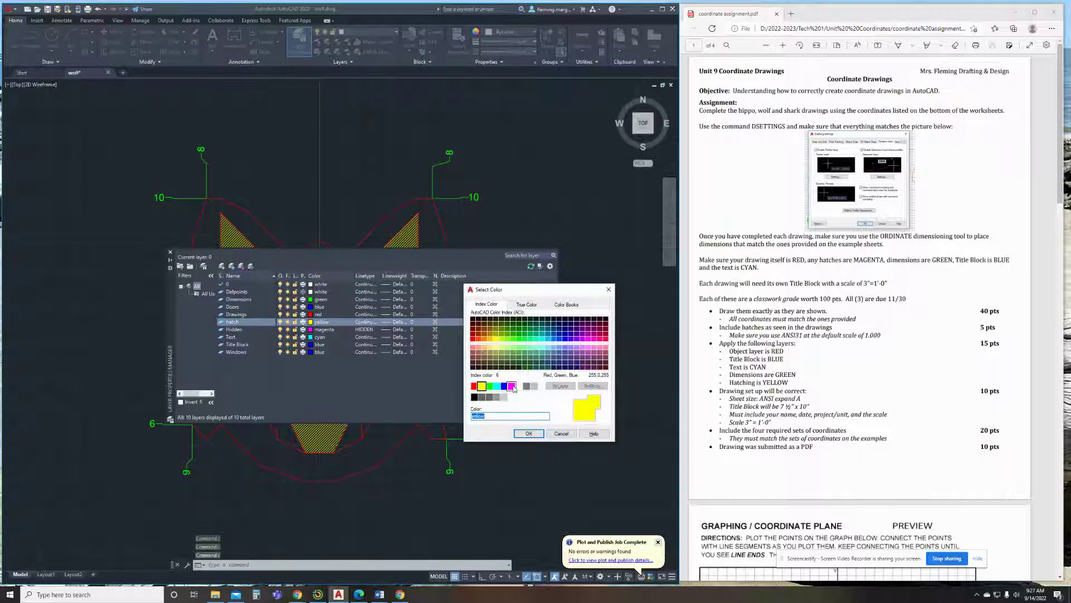
{"action": "left_click", "coordinate": [512, 386]}
{"action": "left_click", "coordinate": [528, 434]}
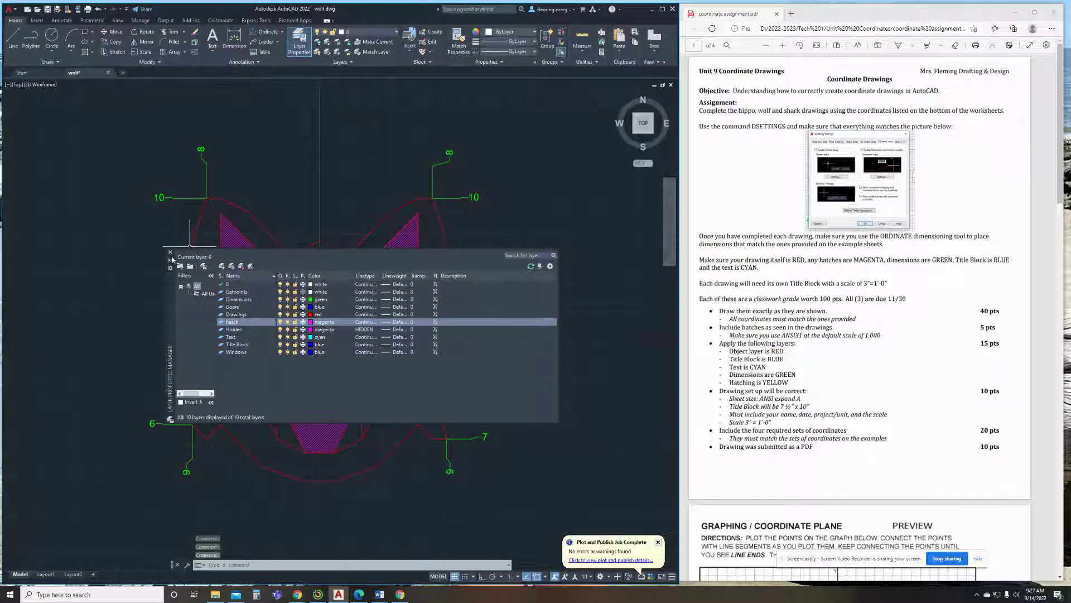
{"action": "left_click", "coordinate": [170, 252]}
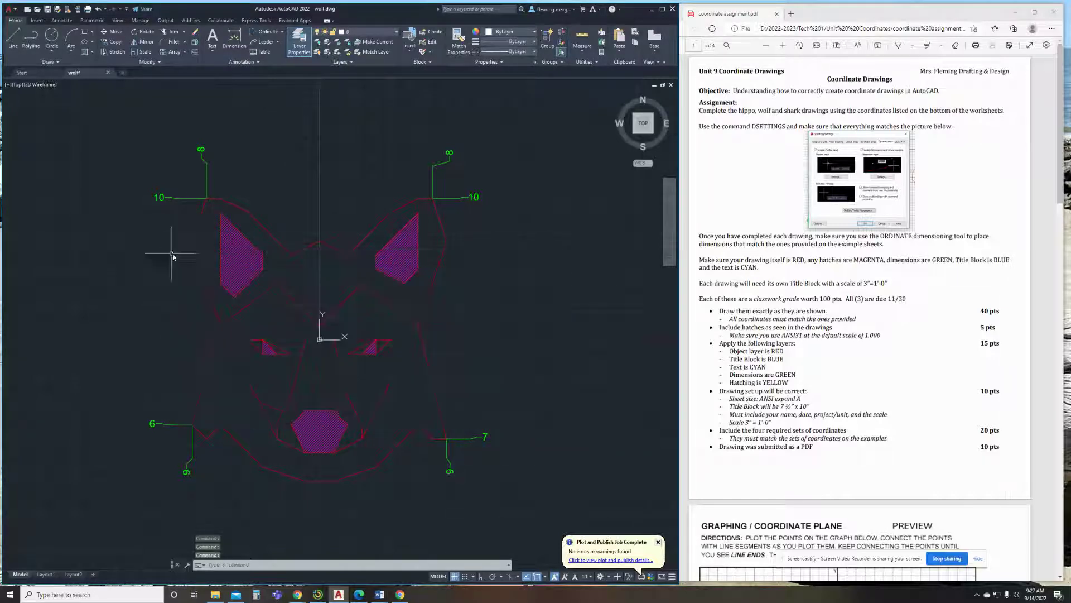
On Layout1, zoom the viewport to the whole wolf and set its scale to 3" = 1'-0".
{"action": "left_click", "coordinate": [46, 574]}
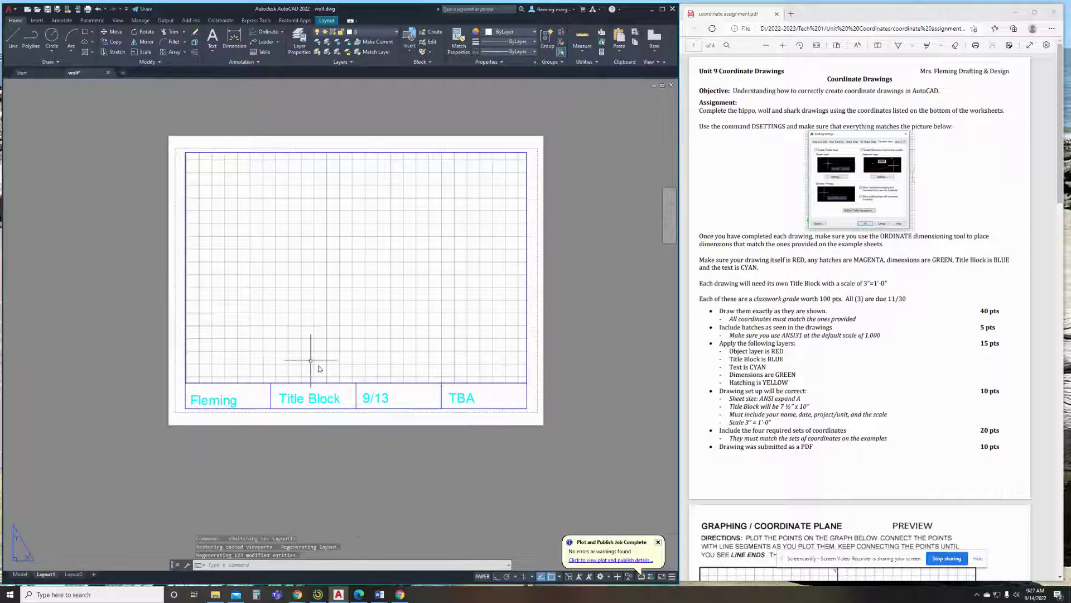
{"action": "double_click", "coordinate": [357, 237]}
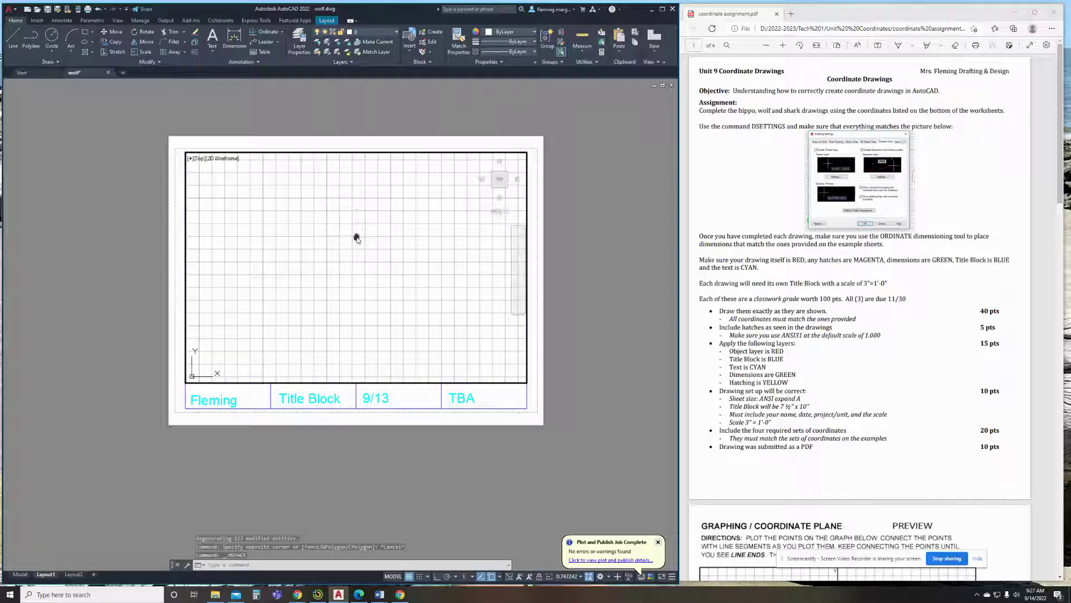
{"action": "middle_click", "coordinate": [355, 236]}
{"action": "middle_click", "coordinate": [355, 236]}
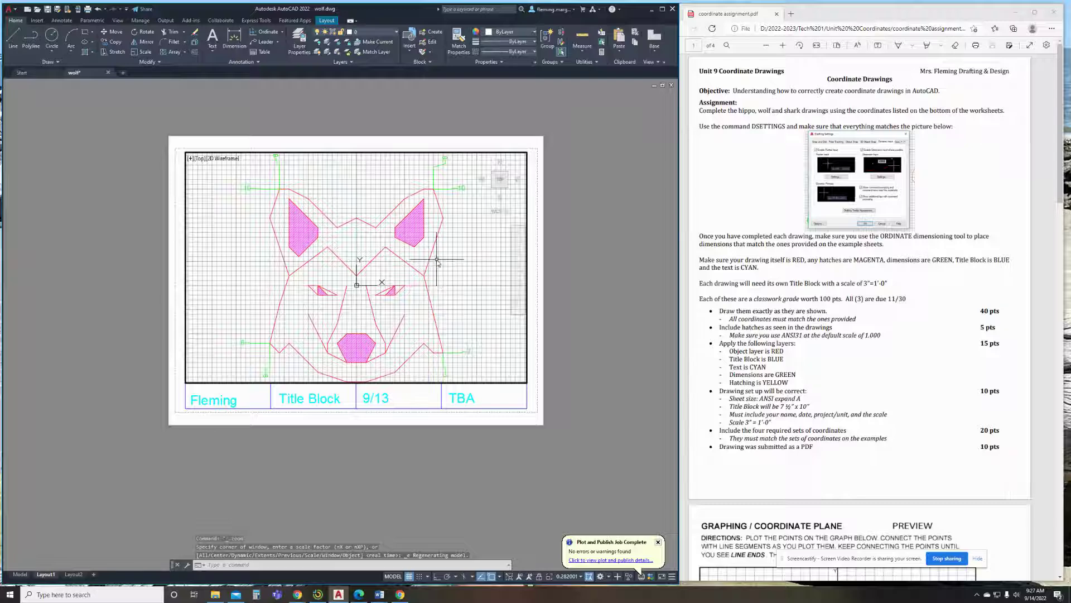
{"action": "left_click", "coordinate": [580, 576]}
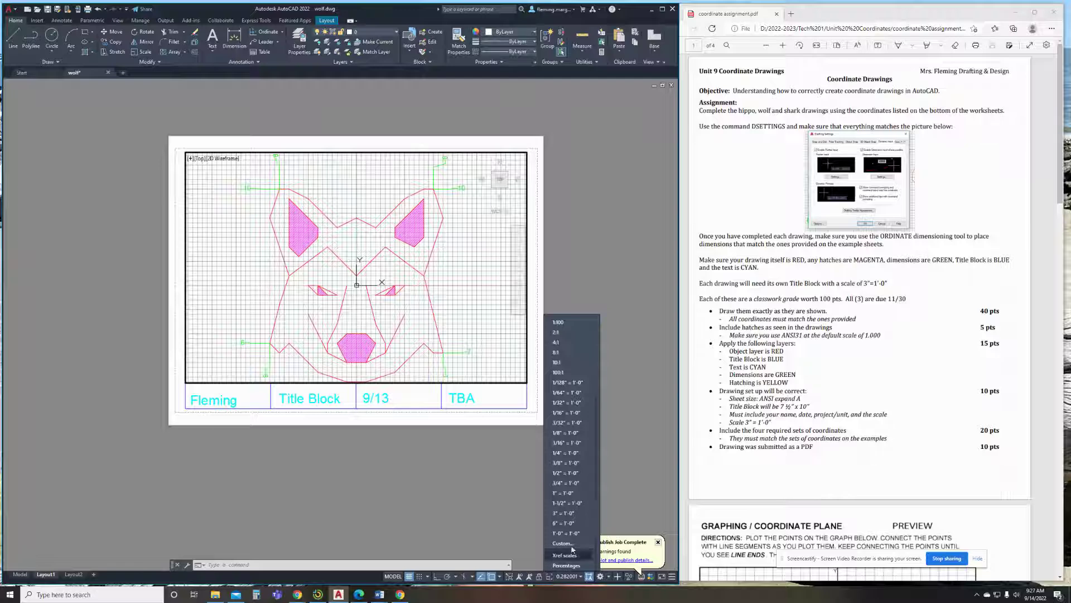
{"action": "left_click", "coordinate": [580, 512]}
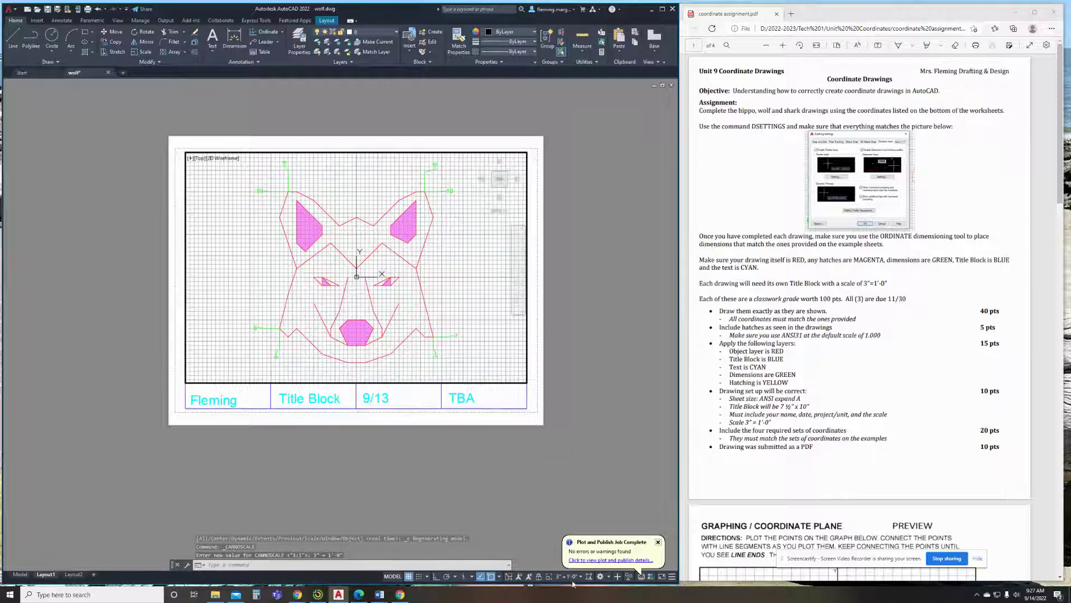
Fill the title block with title 'Wolf', date '9/14' and scale 3'=1'-0".
{"action": "left_click", "coordinate": [392, 576]}
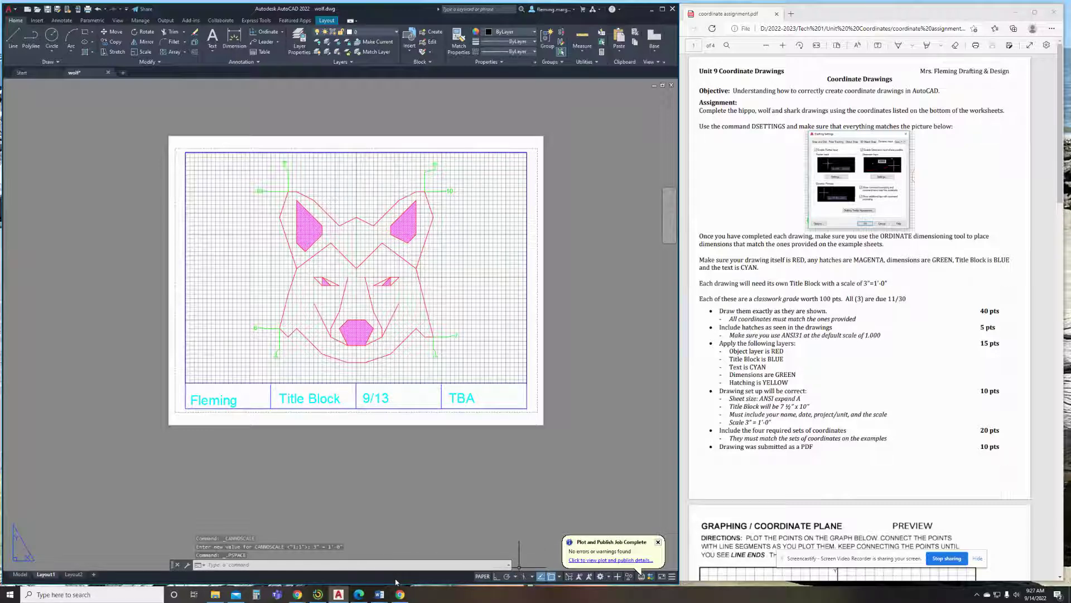
{"action": "double_click", "coordinate": [281, 401]}
{"action": "type", "text": "Wolf"}
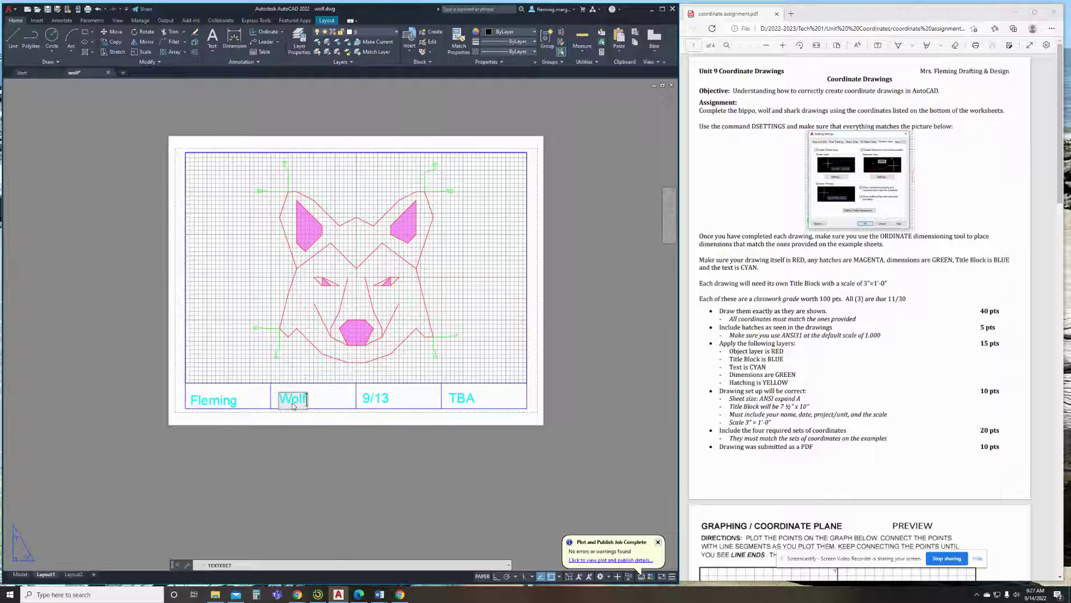
{"action": "left_click", "coordinate": [375, 398]}
{"action": "left_click", "coordinate": [378, 401]}
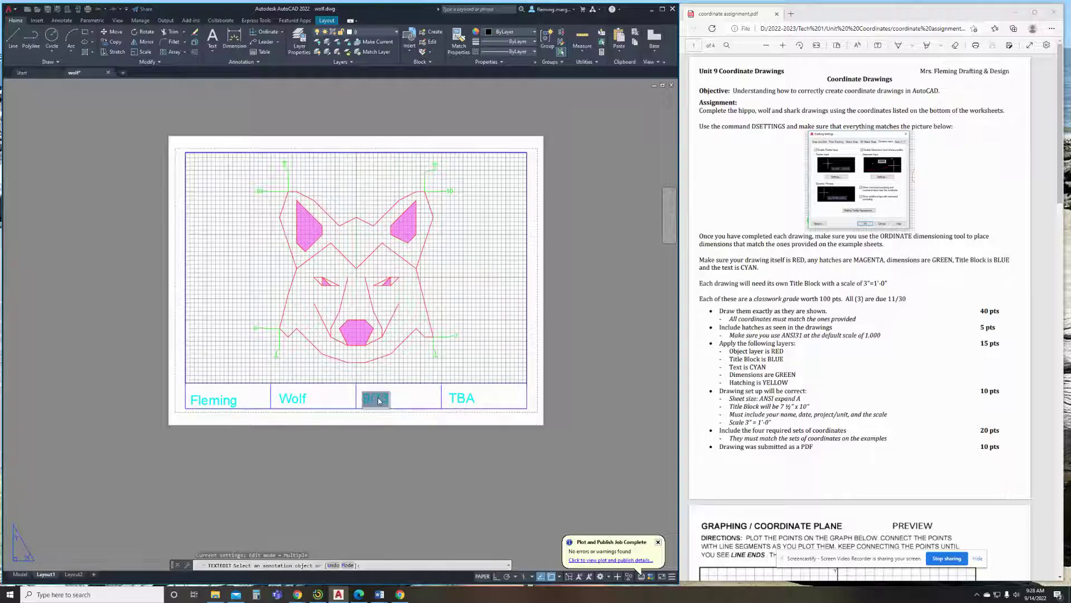
{"action": "type", "text": "9/14"}
{"action": "left_click", "coordinate": [465, 411]}
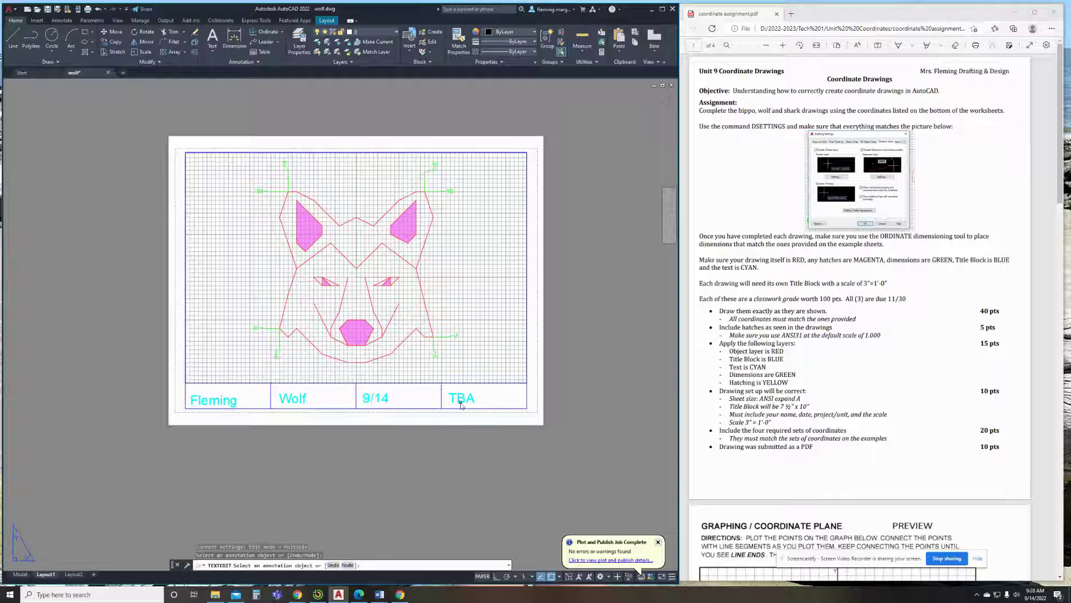
{"action": "left_click", "coordinate": [462, 397]}
{"action": "type", "text": "3"}
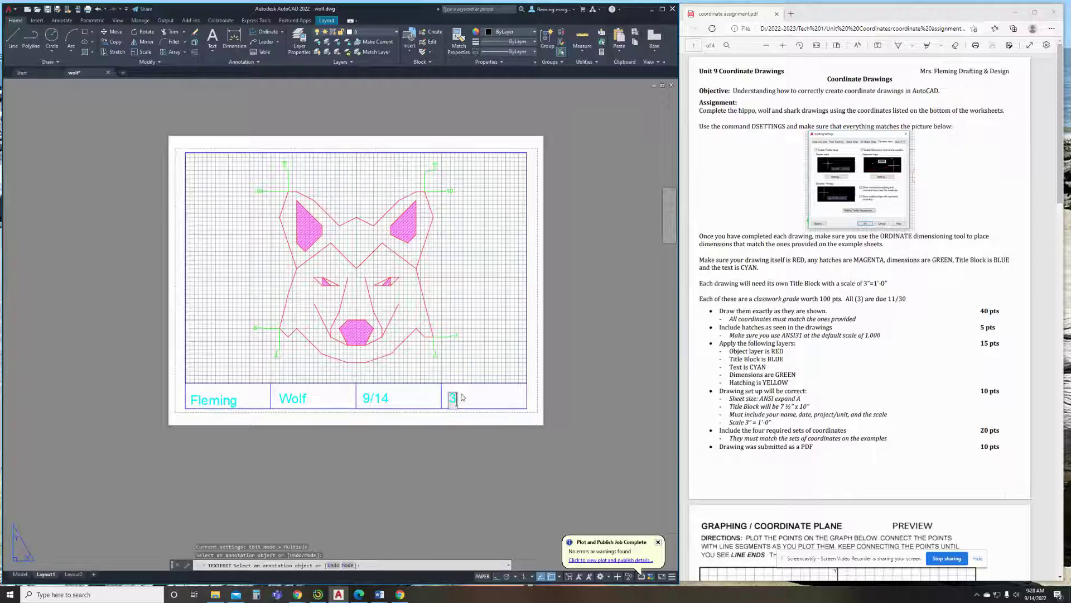
{"action": "type", "text": "'="}
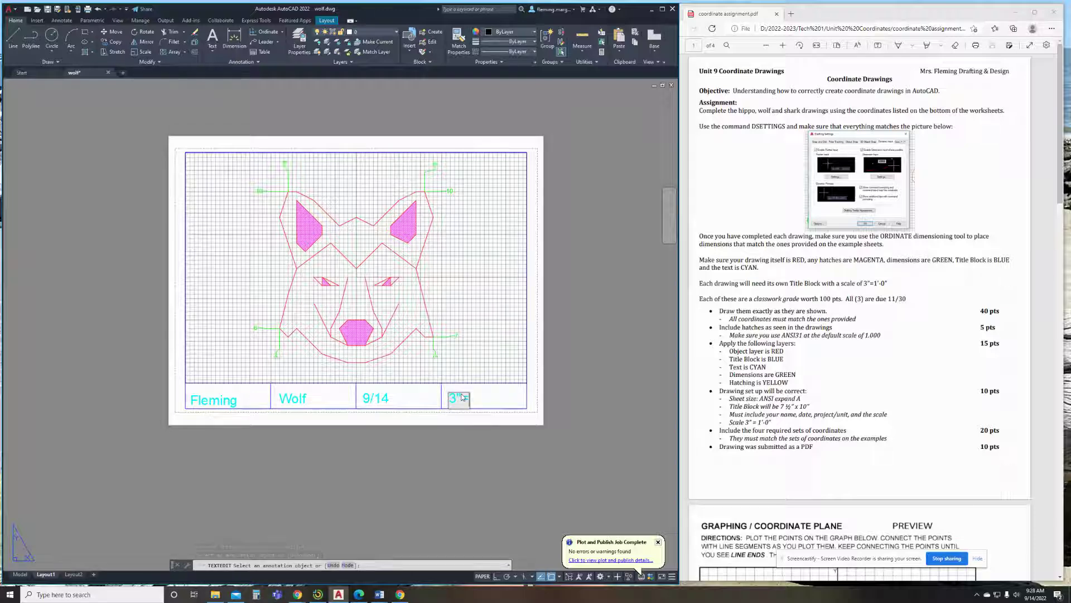
{"action": "type", "text": "1'-0\""}
{"action": "left_click", "coordinate": [597, 410]}
{"action": "key", "text": "Escape"}
{"action": "key", "text": "Escape"}
{"action": "key", "text": "Escape"}
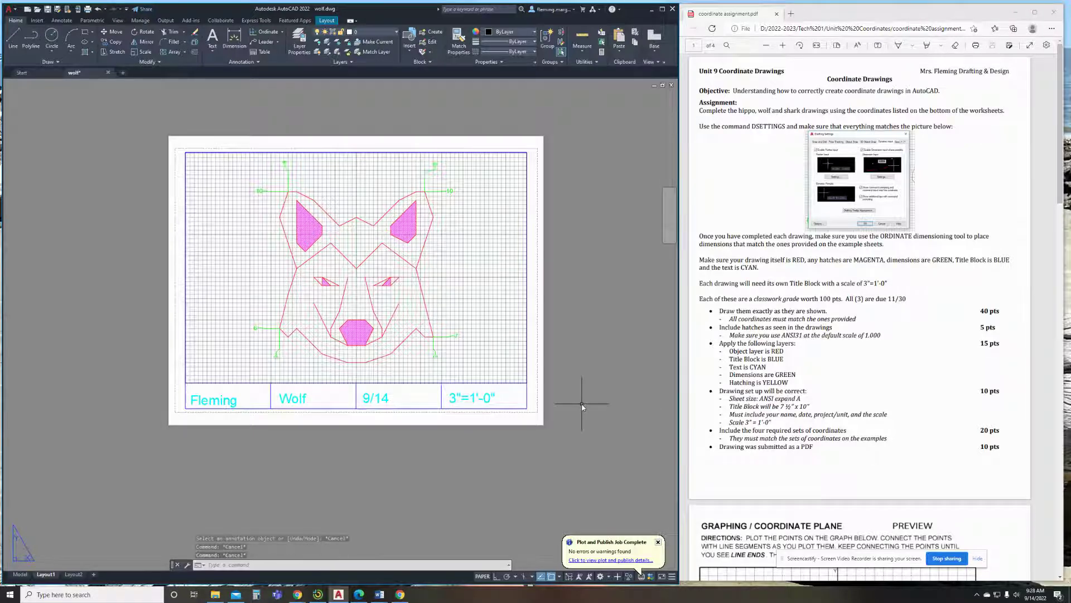
Plot Layout1 to the PDF file wolf-Layout1.pdf.
{"action": "type", "text": "plot"}
{"action": "key", "text": "Return"}
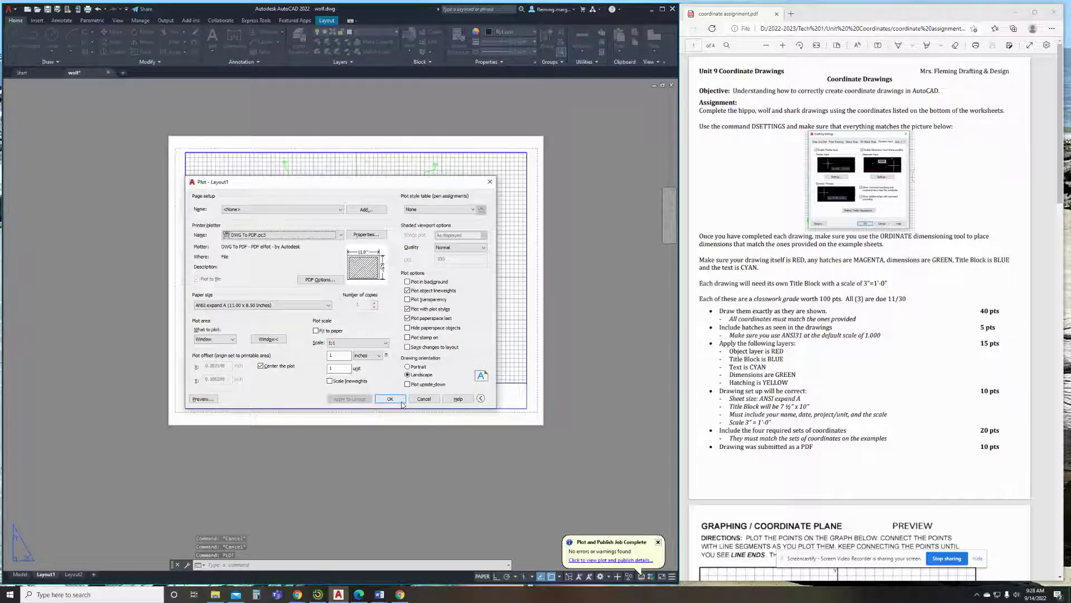
{"action": "left_click", "coordinate": [390, 398]}
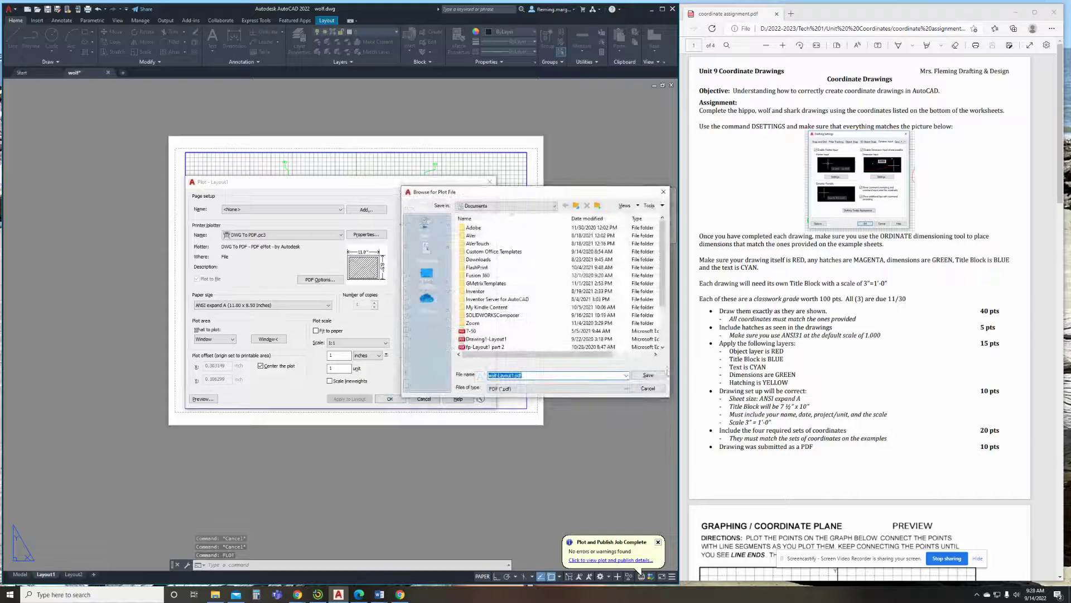
{"action": "left_click", "coordinate": [648, 375]}
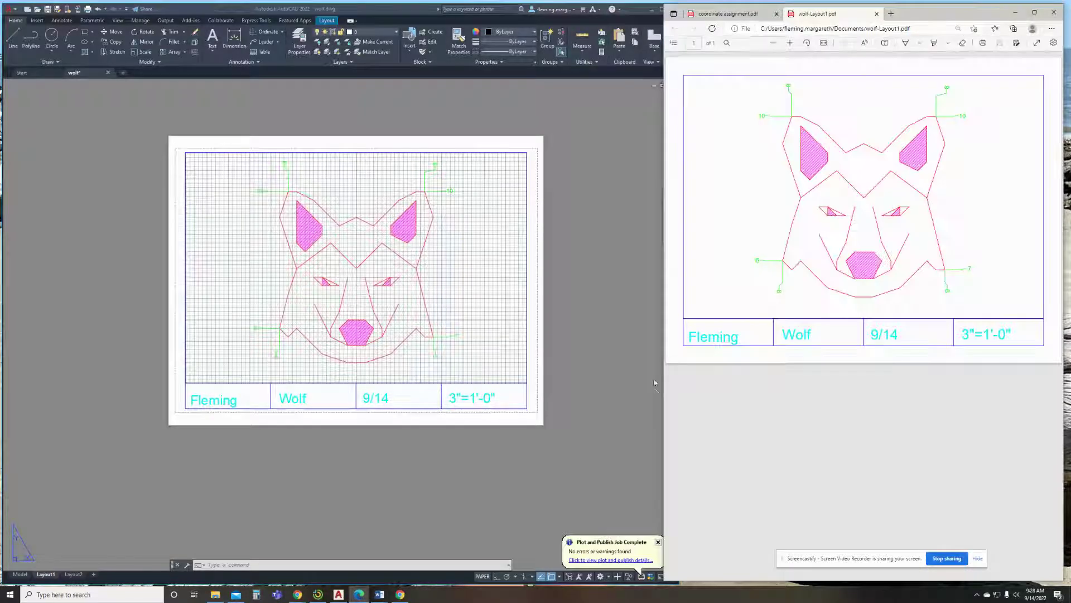